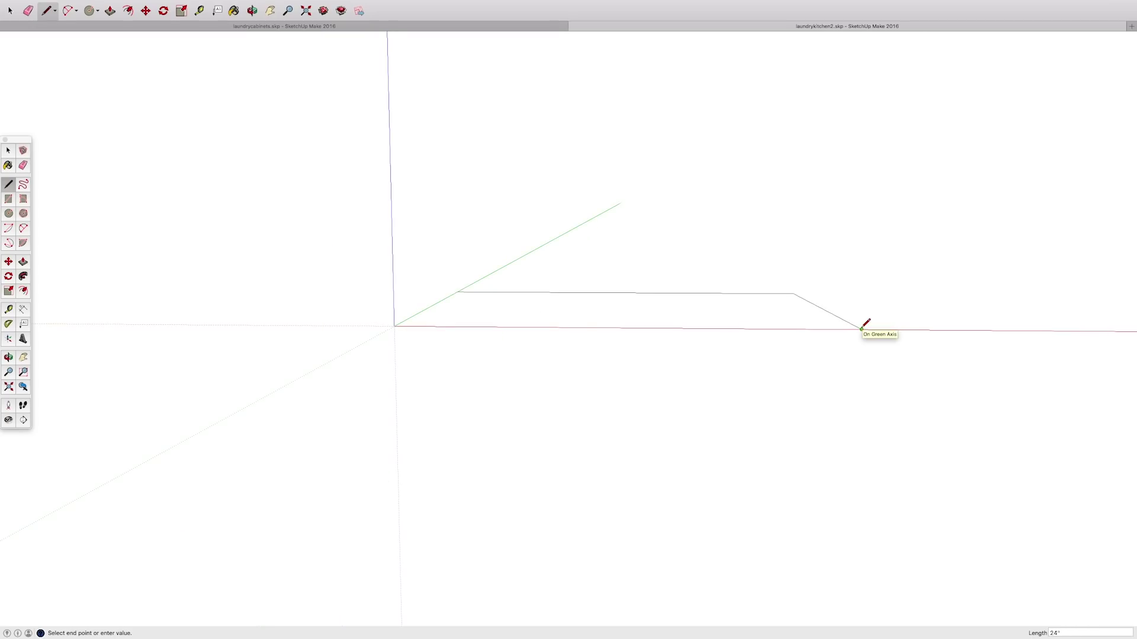
Finish the first cabinet's rectangular footprint at the origin, 2' 6" wide and 24" deep, and extrude it 34.5" upward
click(862, 329)
click(395, 325)
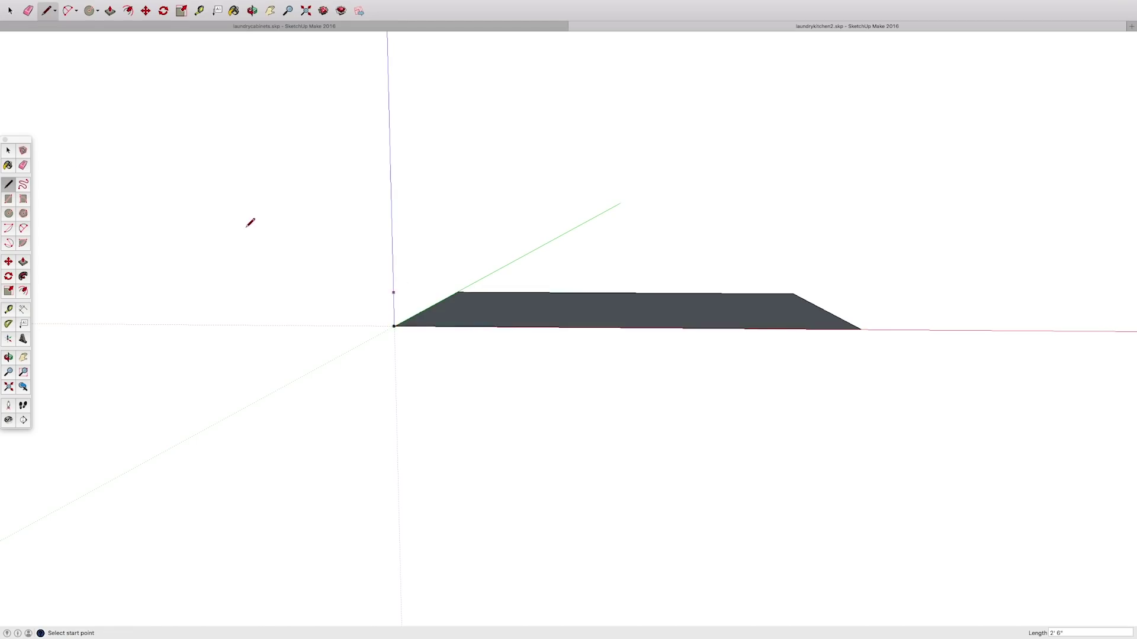
key(p)
click(495, 312)
text(34.5)
key(Return)
scroll(507, 238, down, 5)
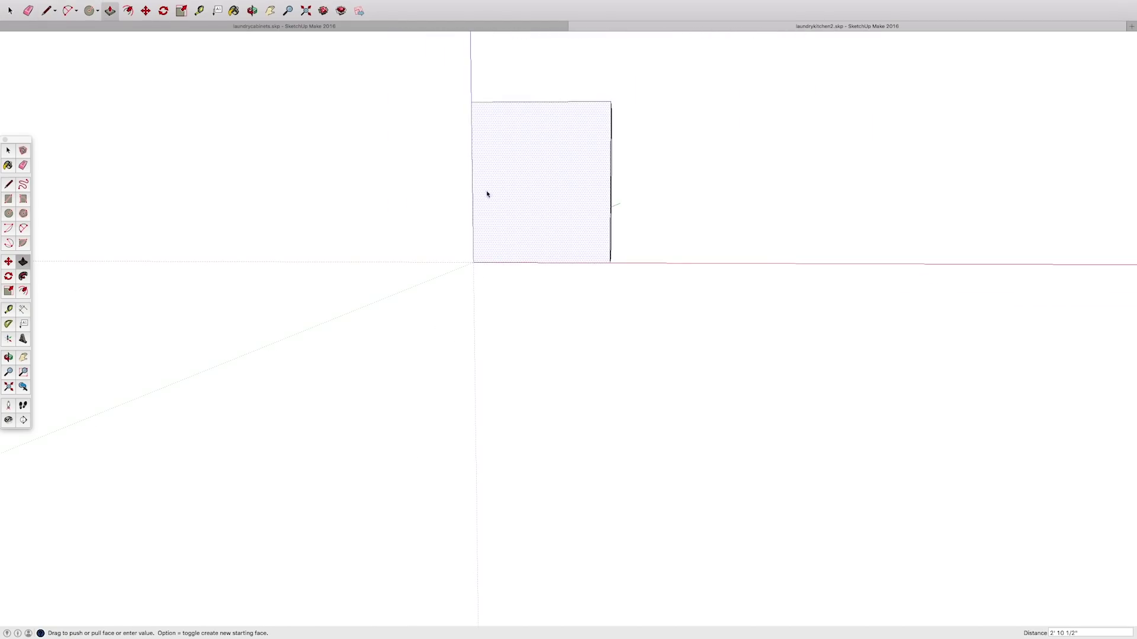
Draw a 26" wide footprint against the right side of the first cabinet and extrude it 34.5" high
key(o)
drag(623, 141, 480, 243)
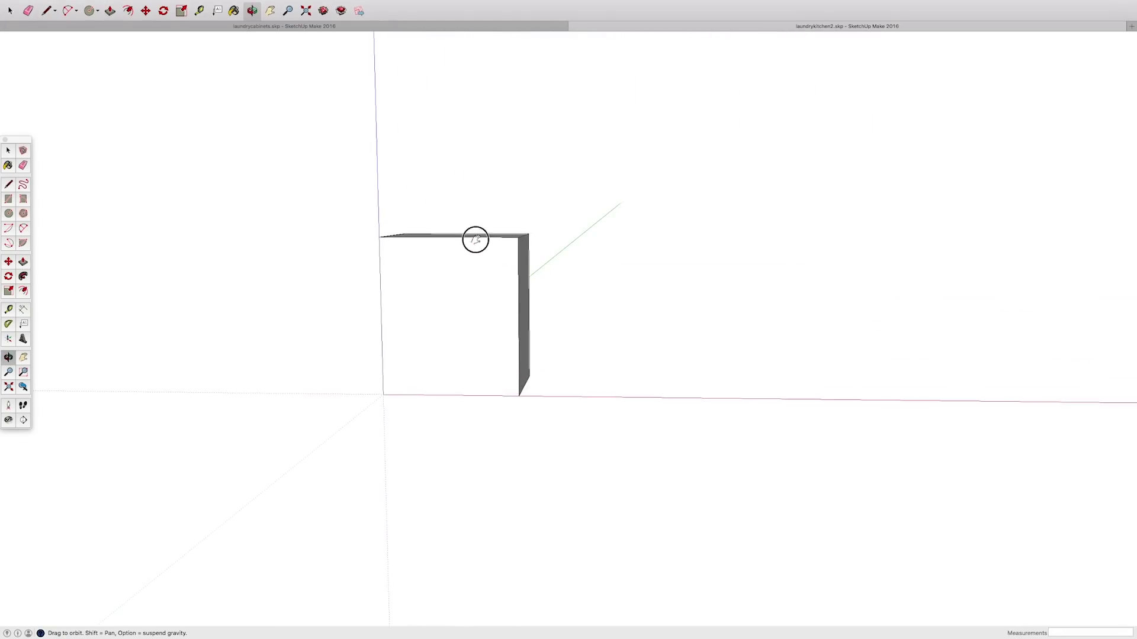
click(390, 411)
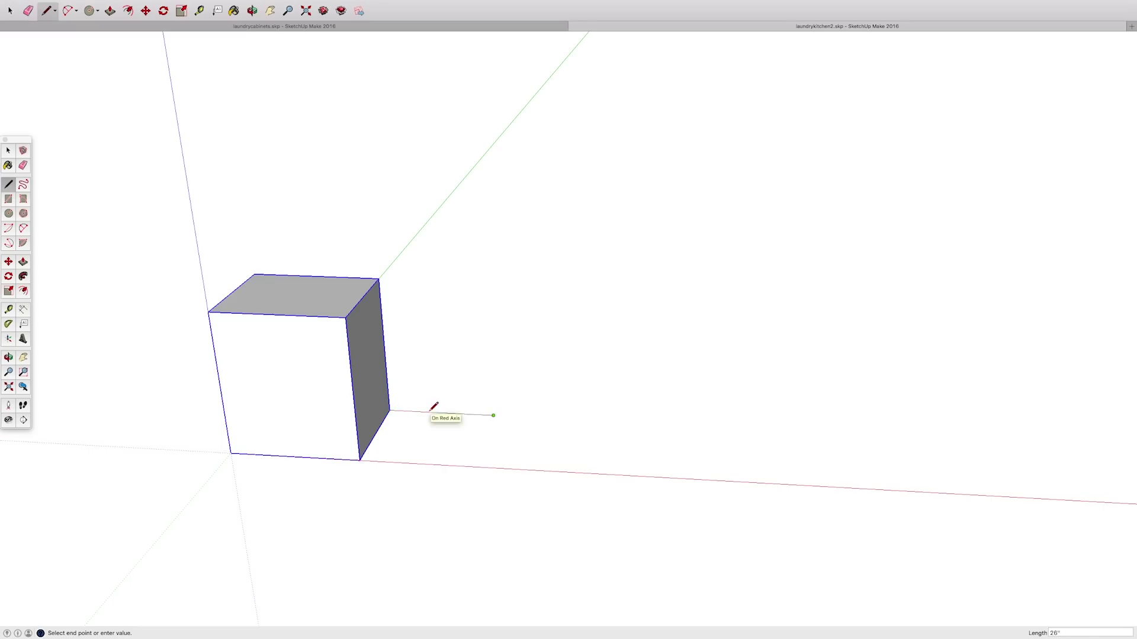
click(474, 467)
click(360, 460)
key(p)
click(407, 441)
text(34.5)
Turn the whole second box into its own component named "cab two"
key(space)
triple_click(438, 405)
text(gcab two)
key(Return)
Draw the third cabinet's footprint on the ground against the right side of the second cabinet
key(l)
click(493, 416)
click(559, 419)
click(546, 471)
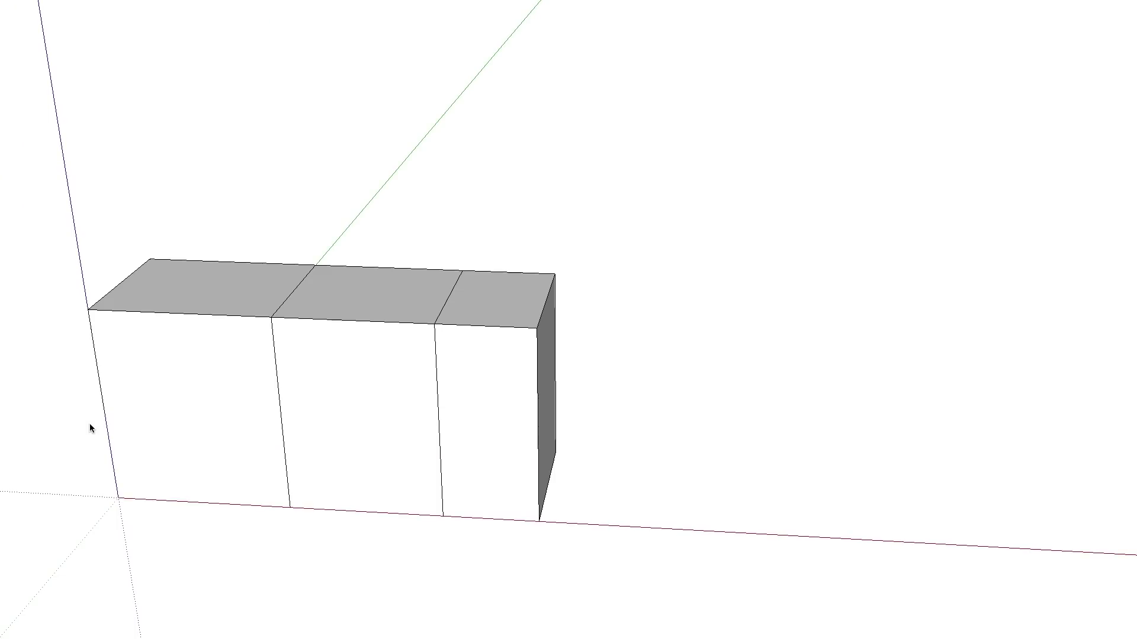
Position the leveling leg under the bottom corner of the first cabinet near the origin
middle_drag(90, 424, 412, 434)
scroll(342, 401, up, 5)
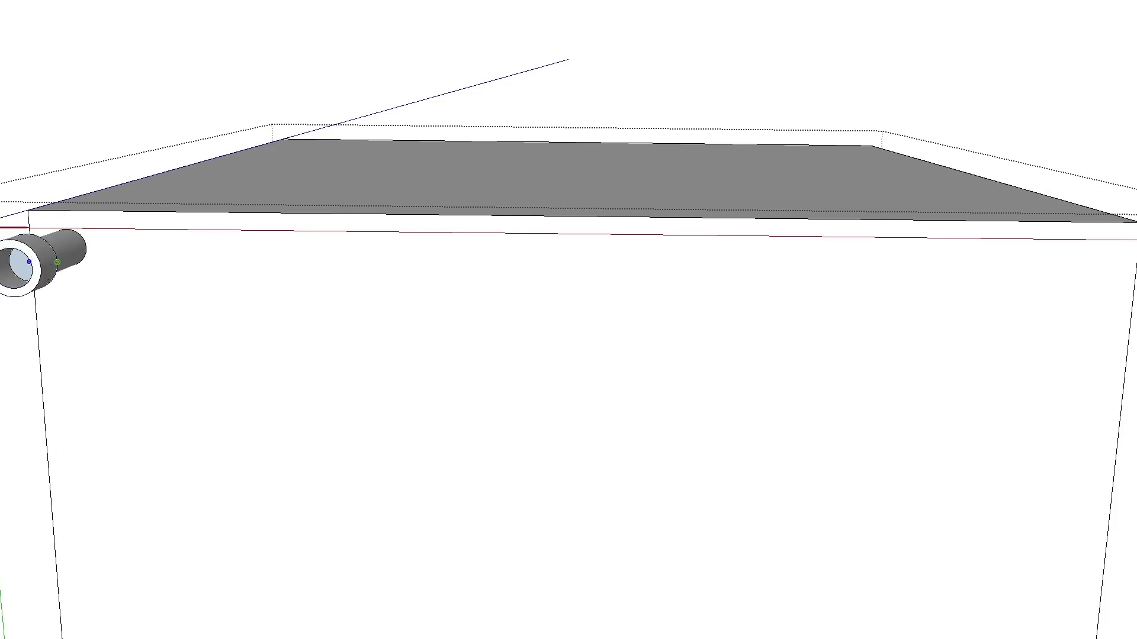
click(43, 275)
key(q)
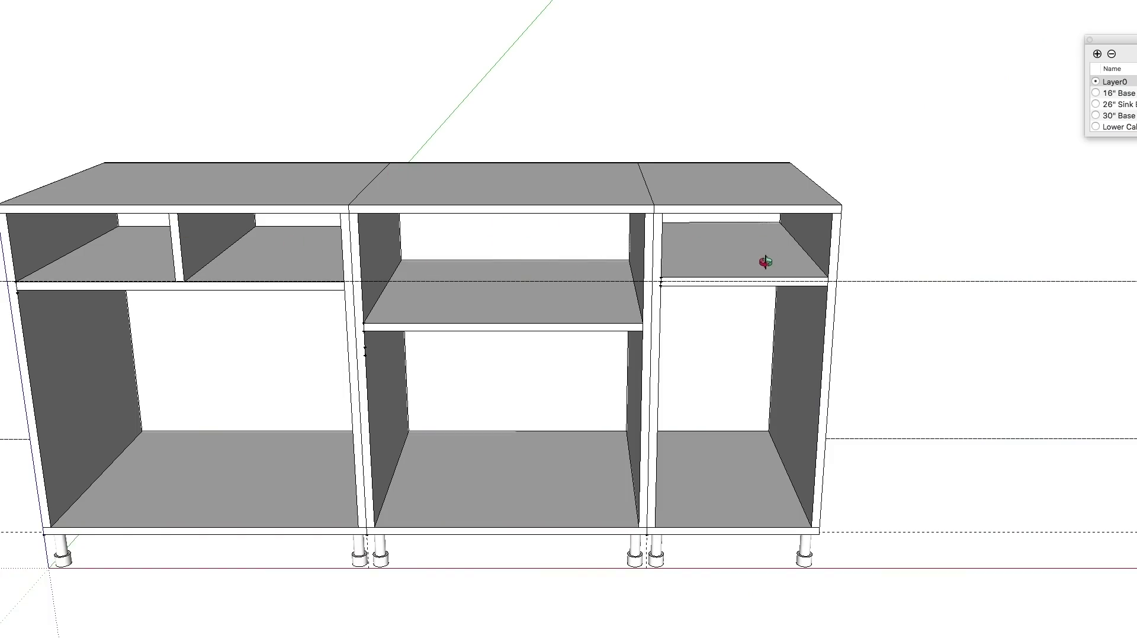
Examine the legs beneath the three cabinets from below and browse the web image results for adjustable cabinet levelers
drag(386, 522, 431, 353)
drag(269, 509, 275, 469)
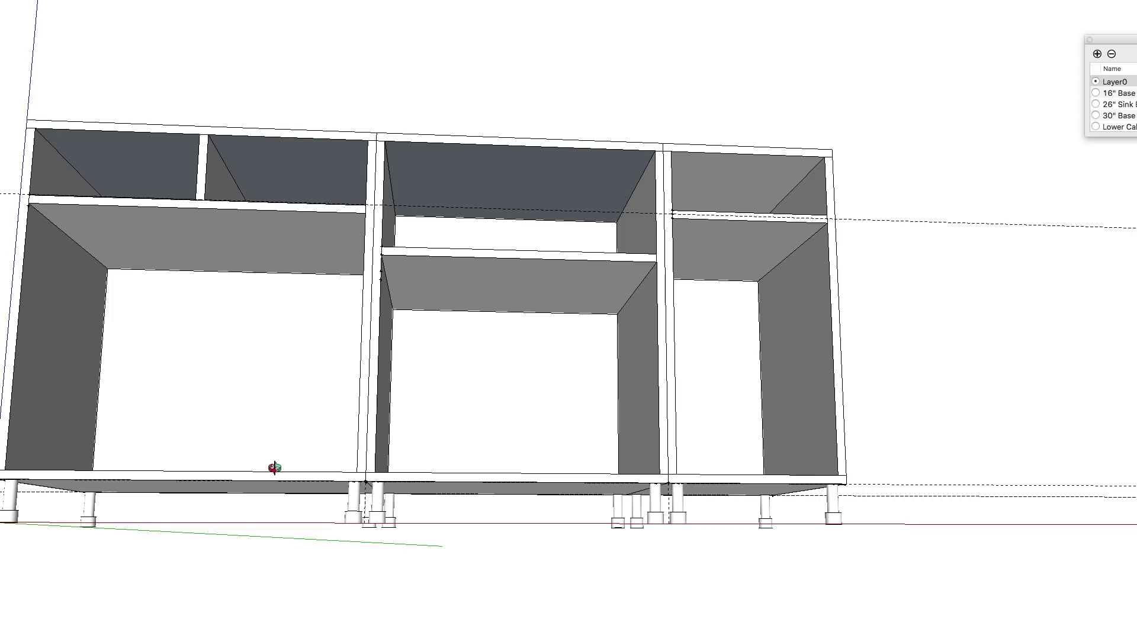
drag(213, 523, 260, 502)
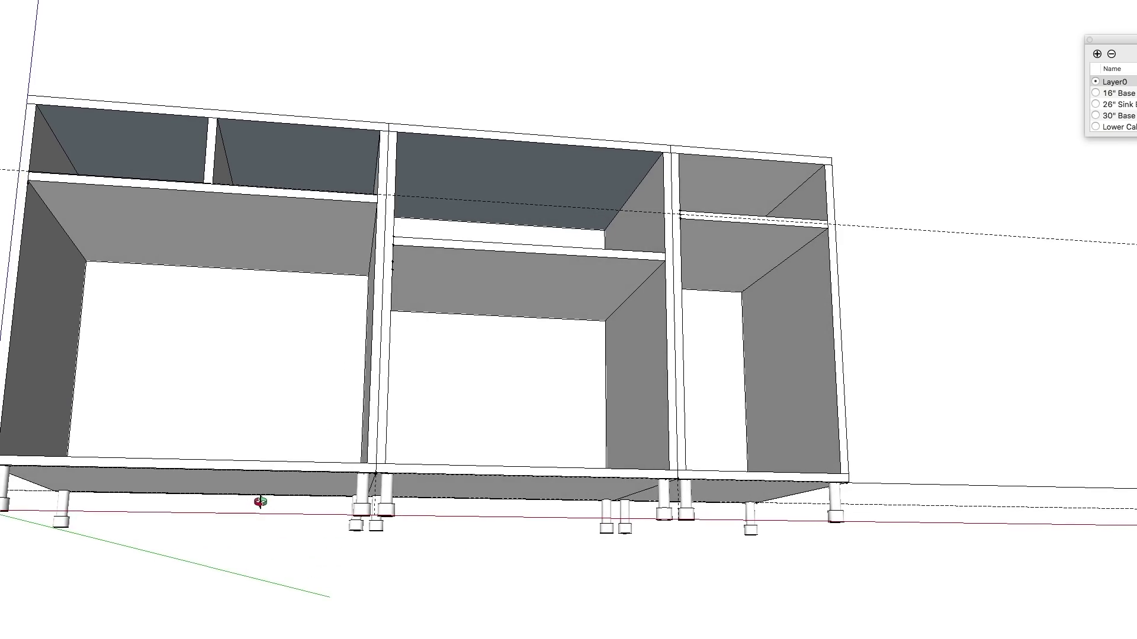
mouse_move(144, 503)
mouse_down()
mouse_move(243, 497)
mouse_move(271, 518)
mouse_up()
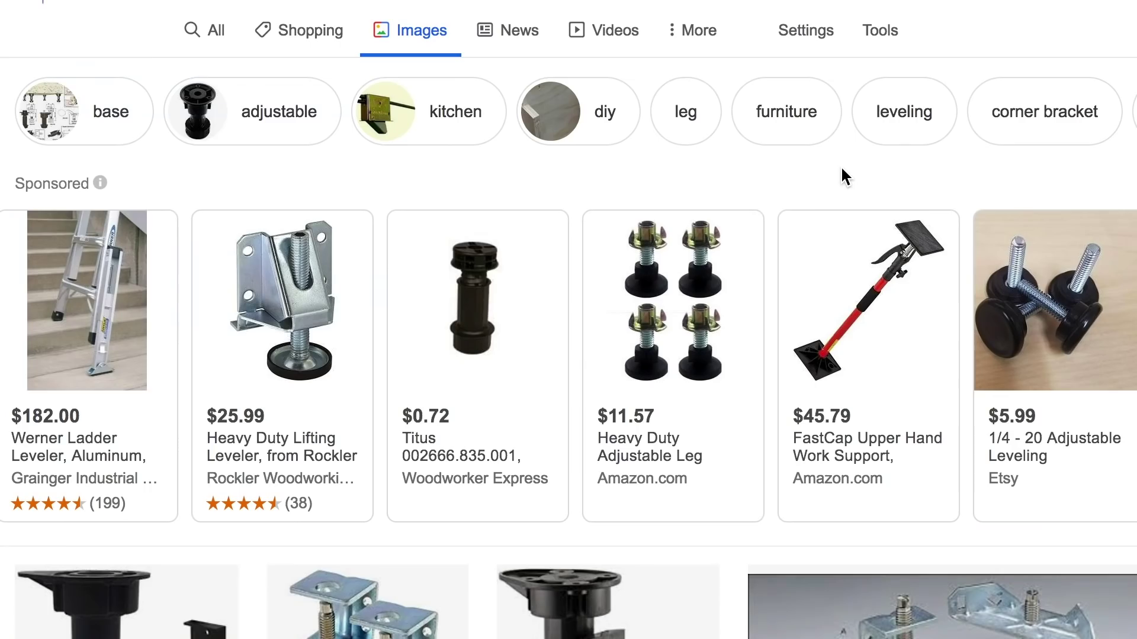
scroll(841, 168, down, 5)
scroll(841, 171, down, 4)
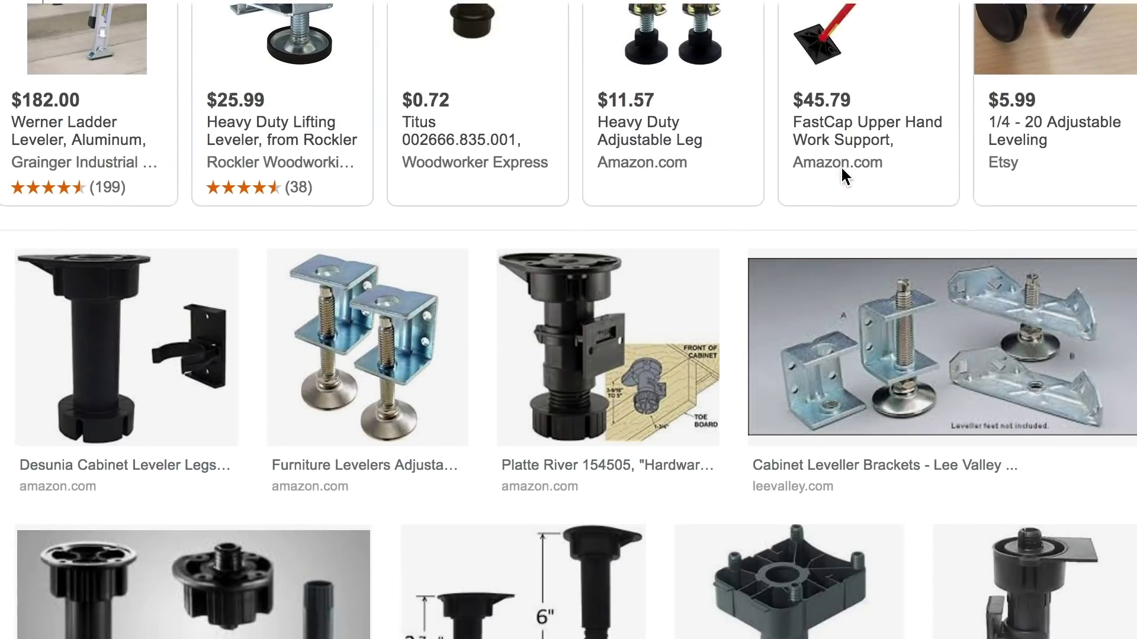
scroll(842, 171, down, 3)
scroll(841, 169, down, 6)
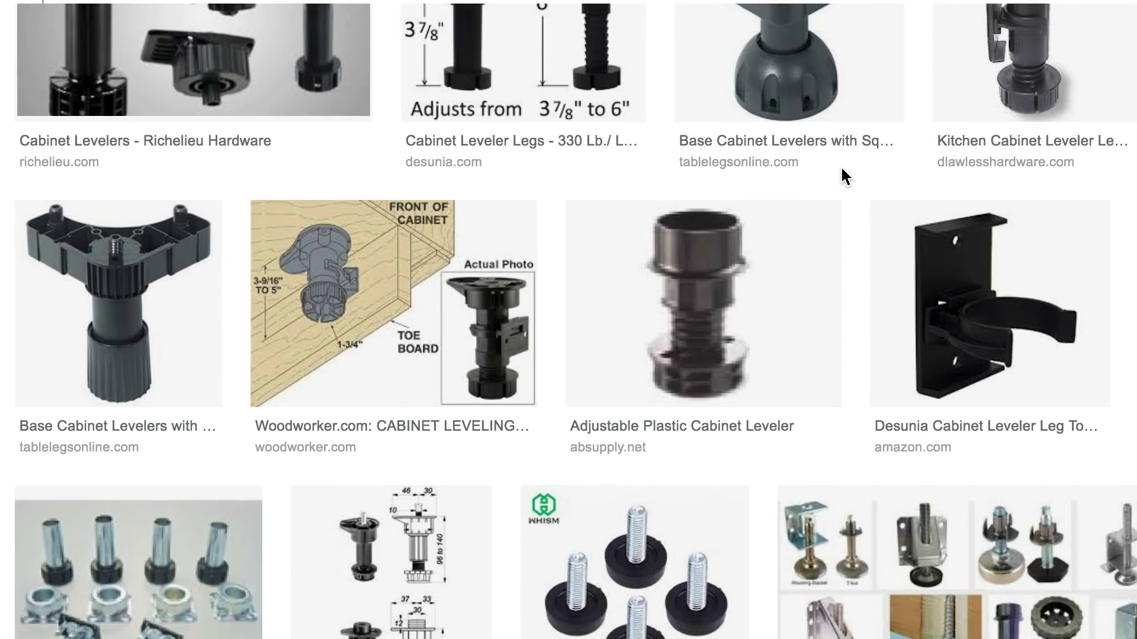
Open the first cabinet's outer side panel inside its component and measure the panel's height and depth
click(432, 330)
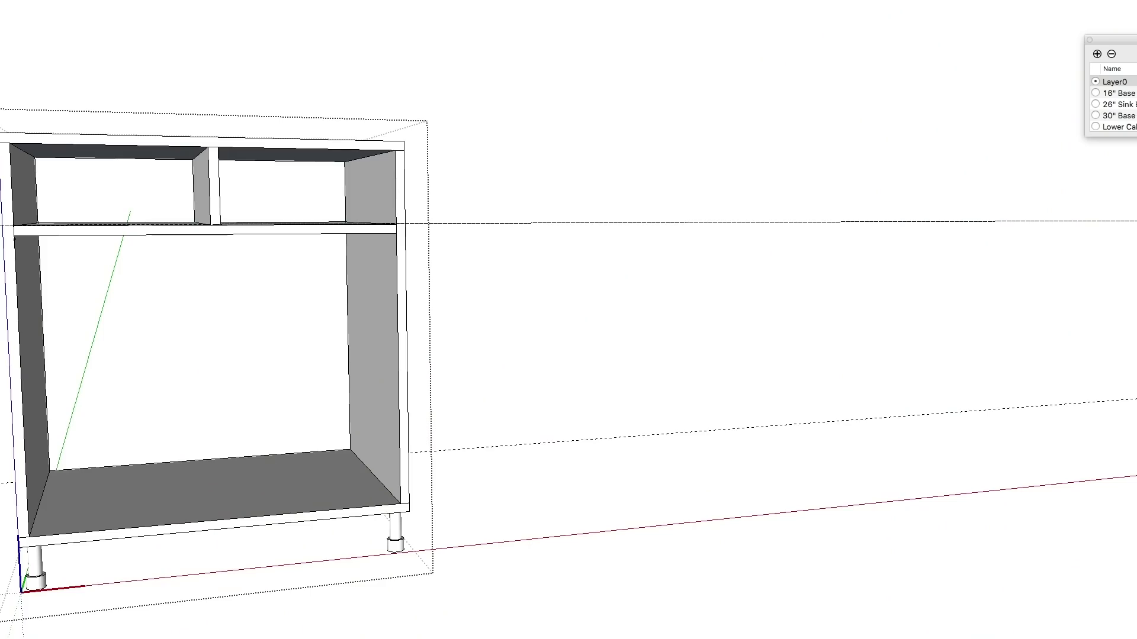
mouse_move(77, 132)
middle_down()
mouse_move(223, 117)
mouse_move(217, 108)
middle_up()
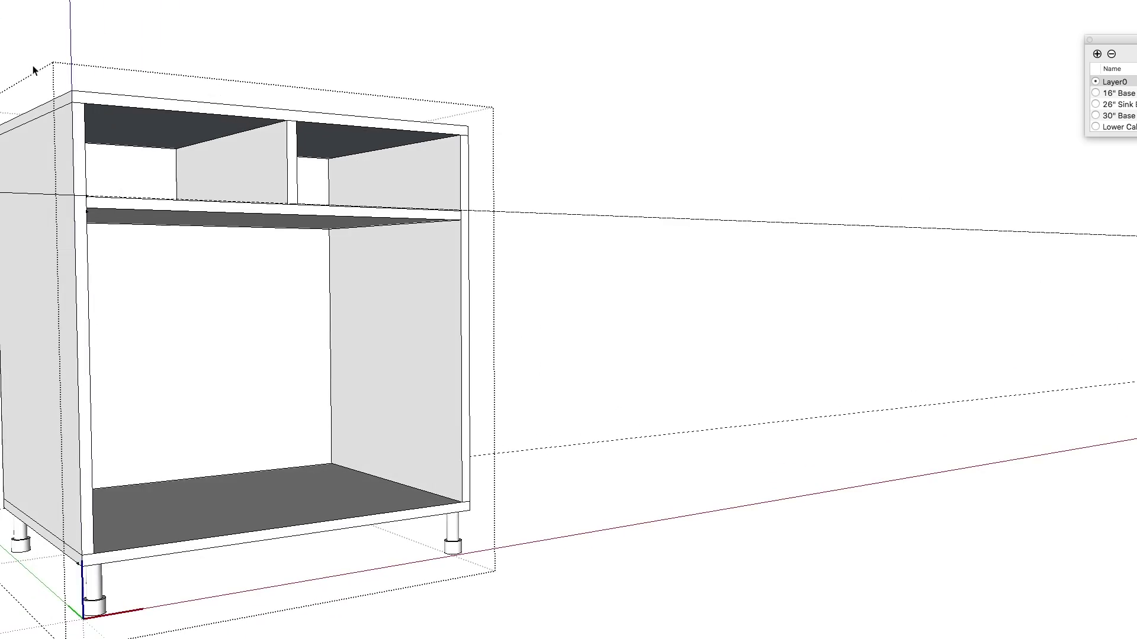
double_click(58, 156)
mouse_move(169, 146)
middle_down()
mouse_move(417, 136)
mouse_move(465, 106)
middle_up()
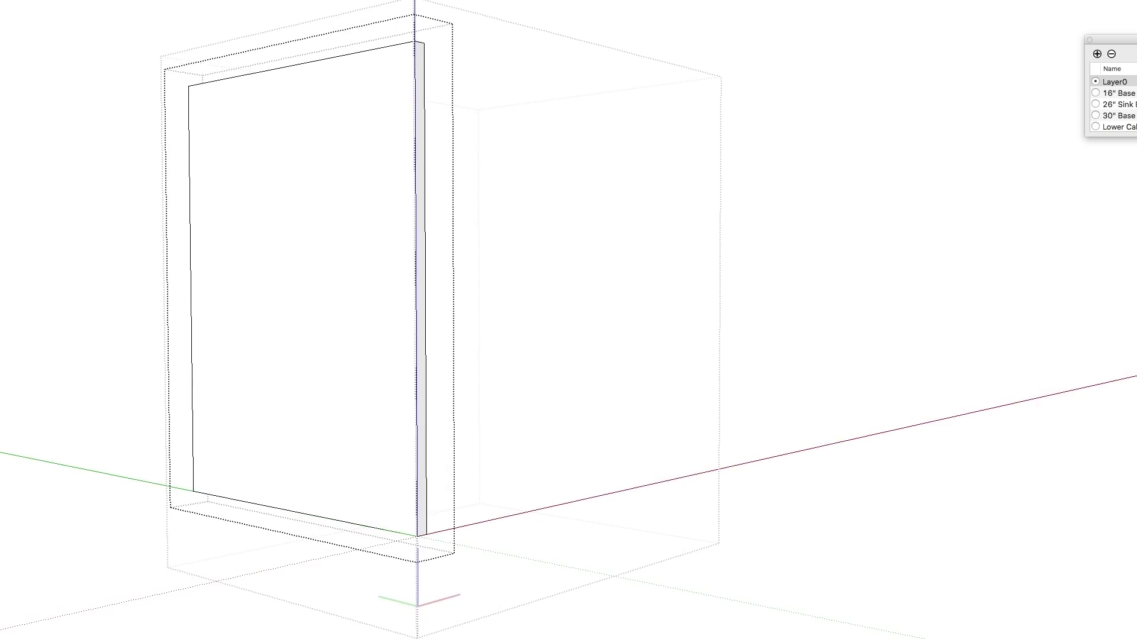
click(188, 86)
click(171, 496)
click(415, 42)
key(Escape)
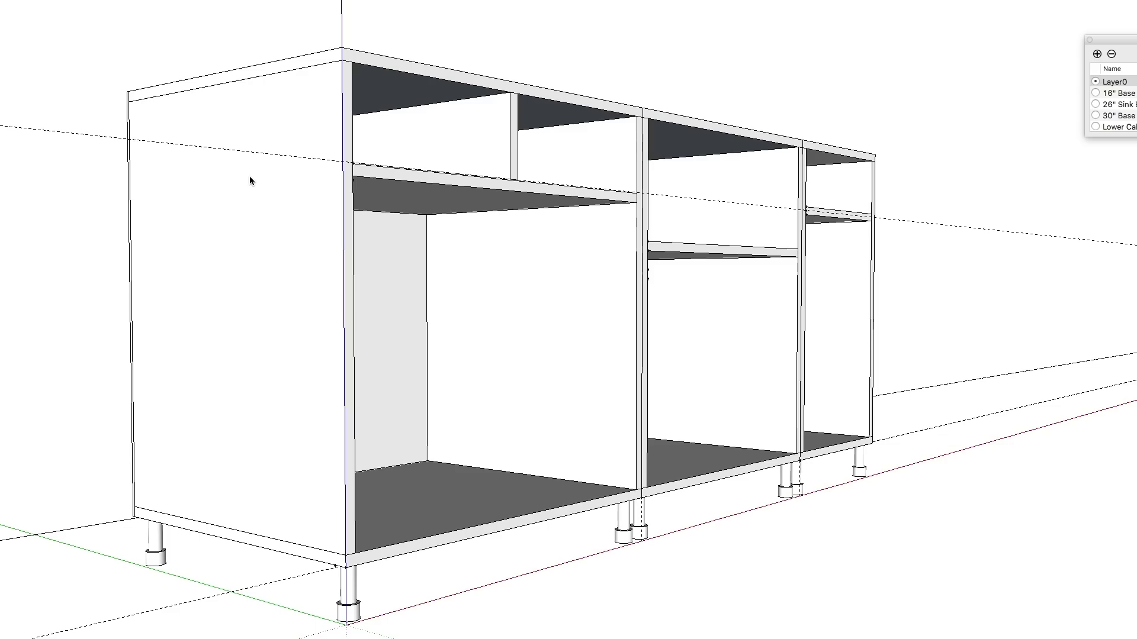
Hide the last layer in the list plus the 26" sink and 16" base layers, isolating the 30" base cabinet
middle_drag(578, 187, 249, 240)
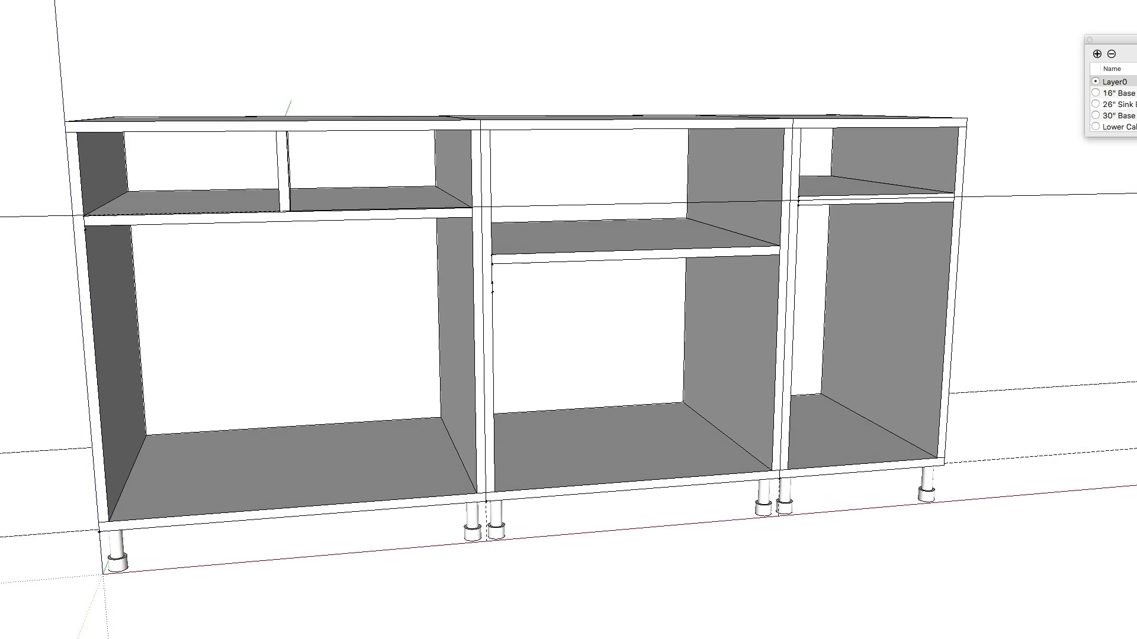
click(1128, 127)
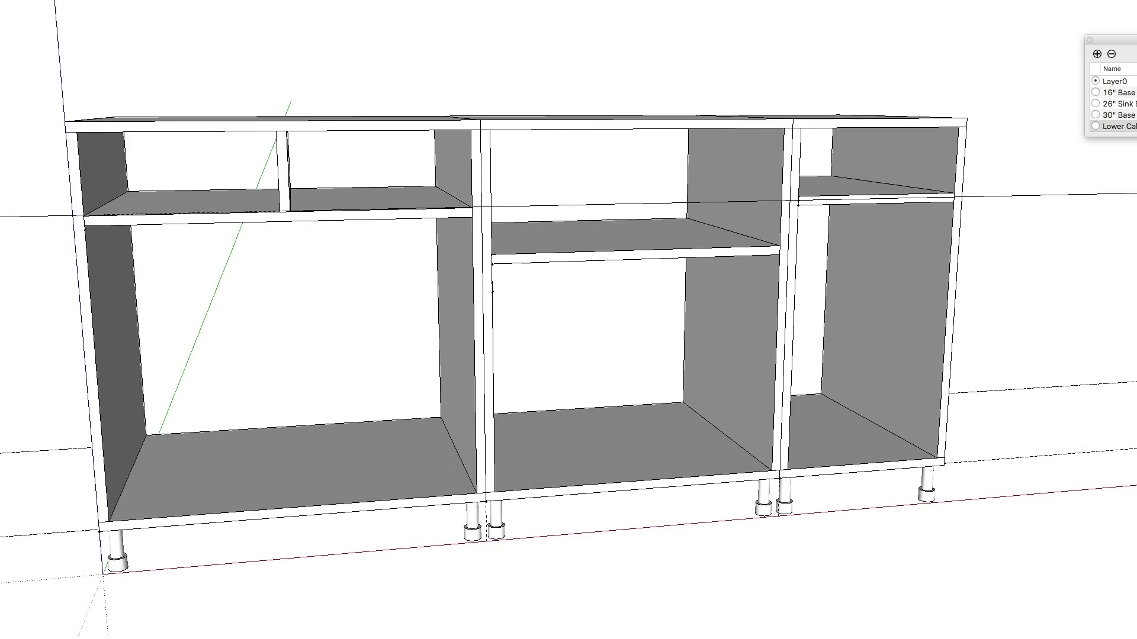
click(1131, 104)
click(1128, 92)
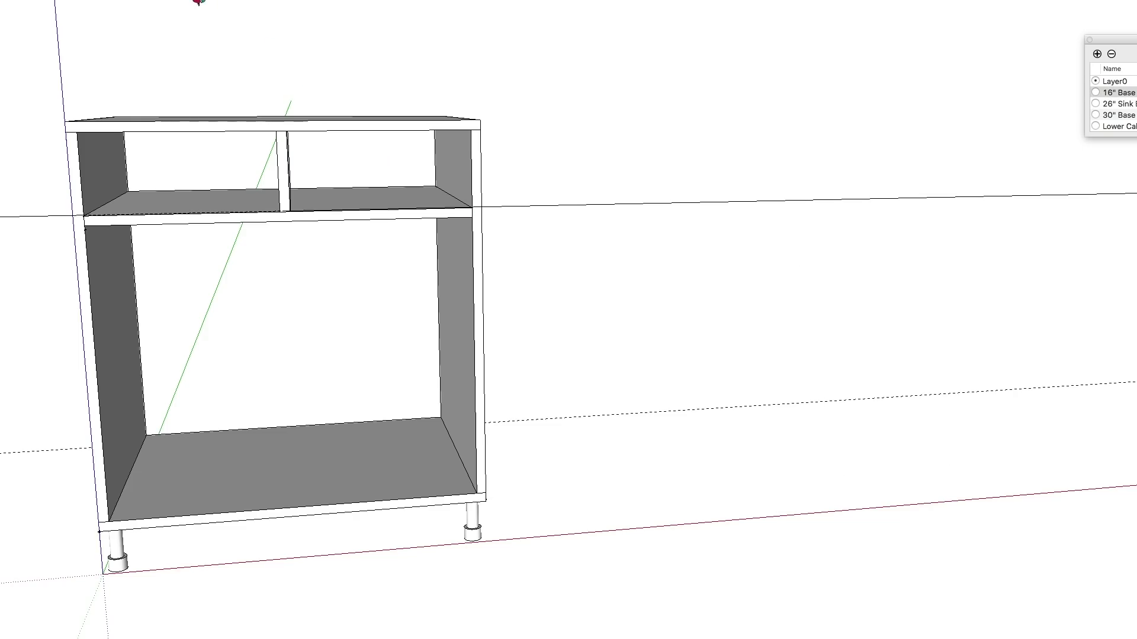
drag(357, 168, 158, 185)
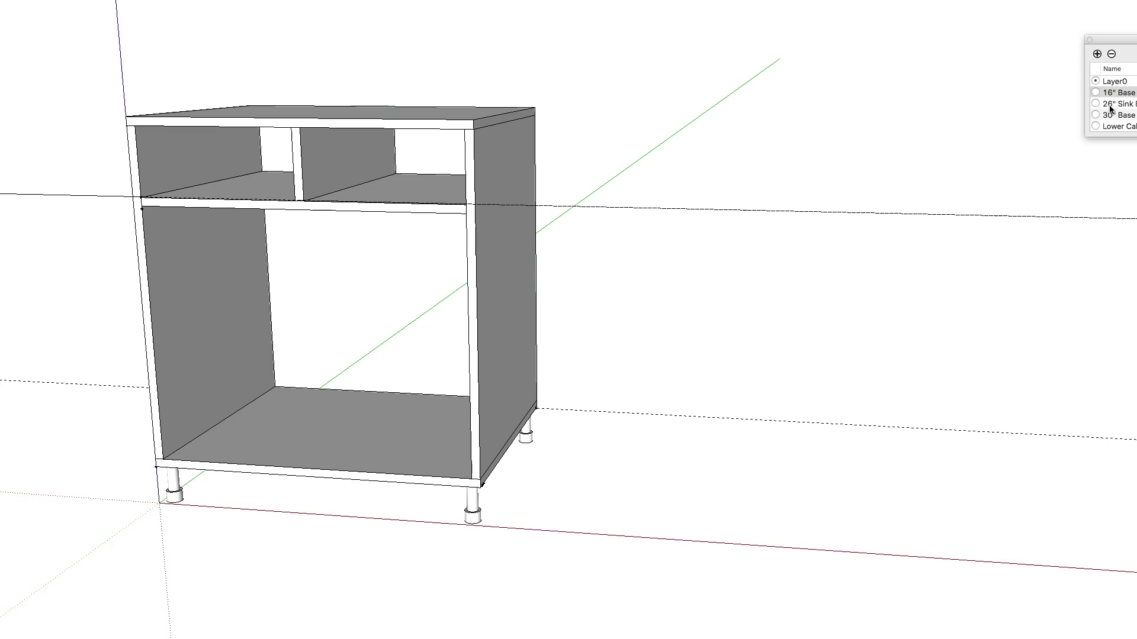
Show the 16" base and 26" sink cabinet layers again beside the 30" cabinet
click(1135, 93)
click(1135, 104)
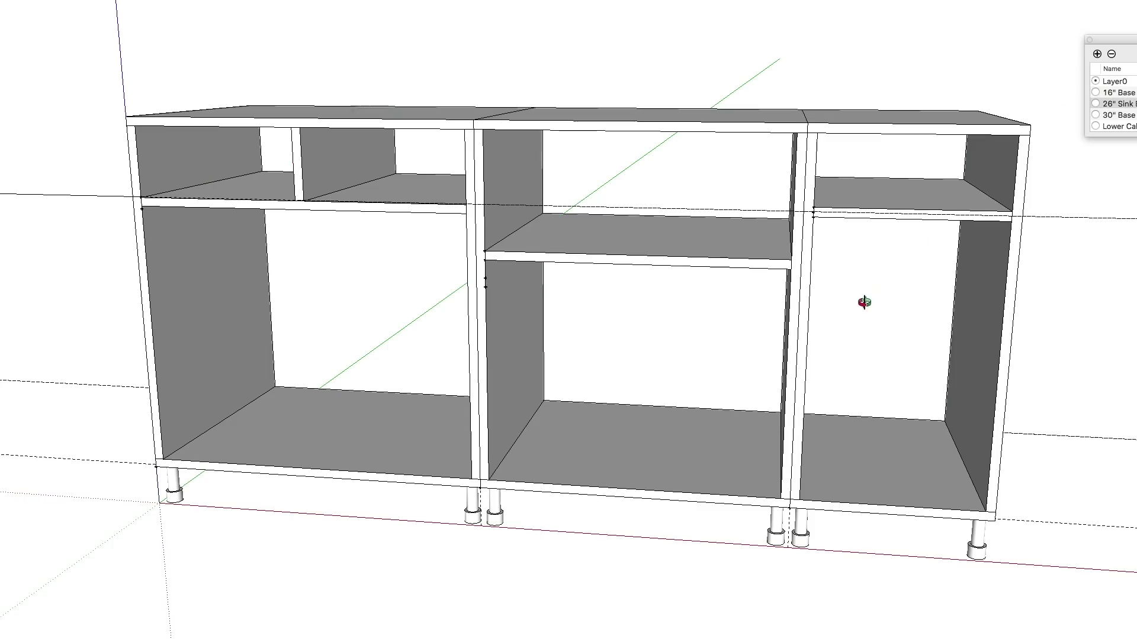
Measure the height of the 30" cabinet's upper drawer opening from the shelf to the underside of the top
drag(330, 393, 542, 380)
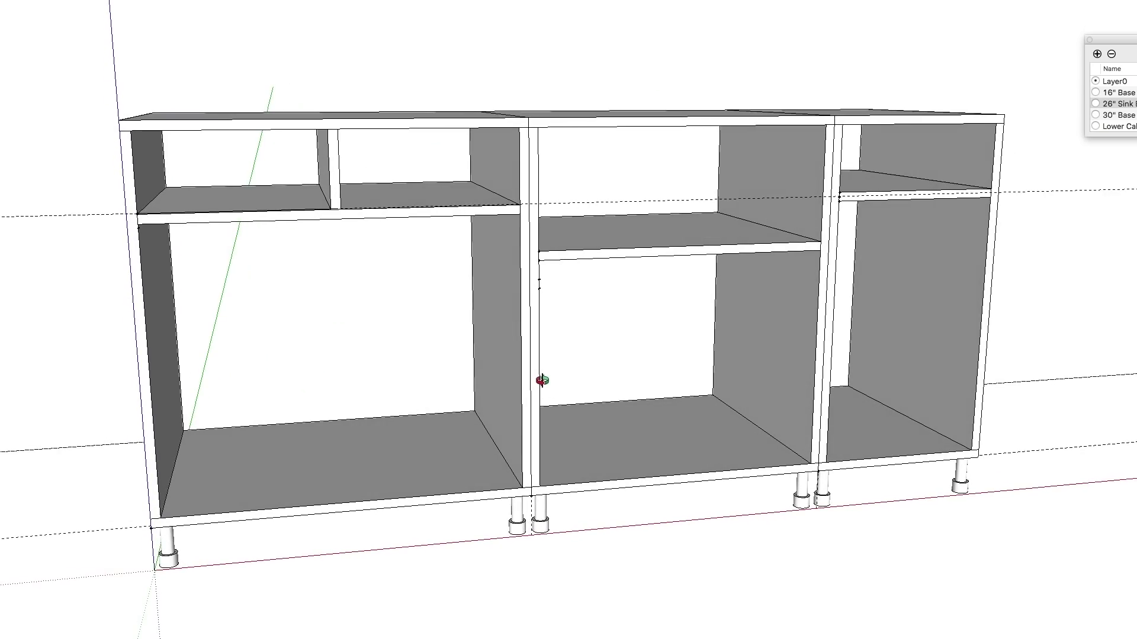
drag(530, 332, 536, 315)
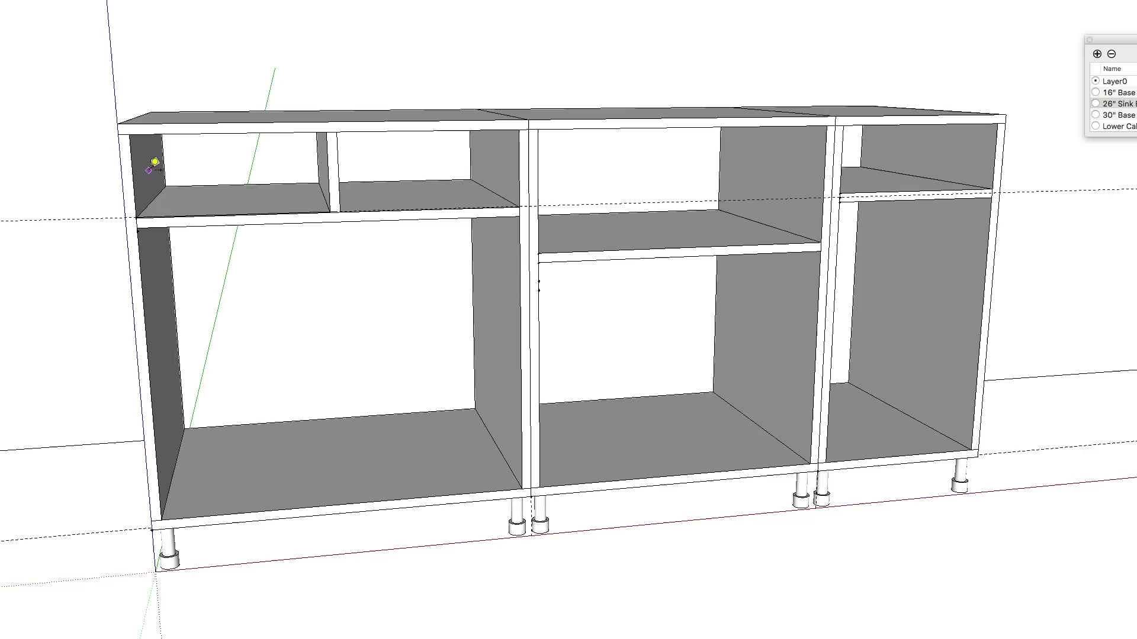
click(137, 218)
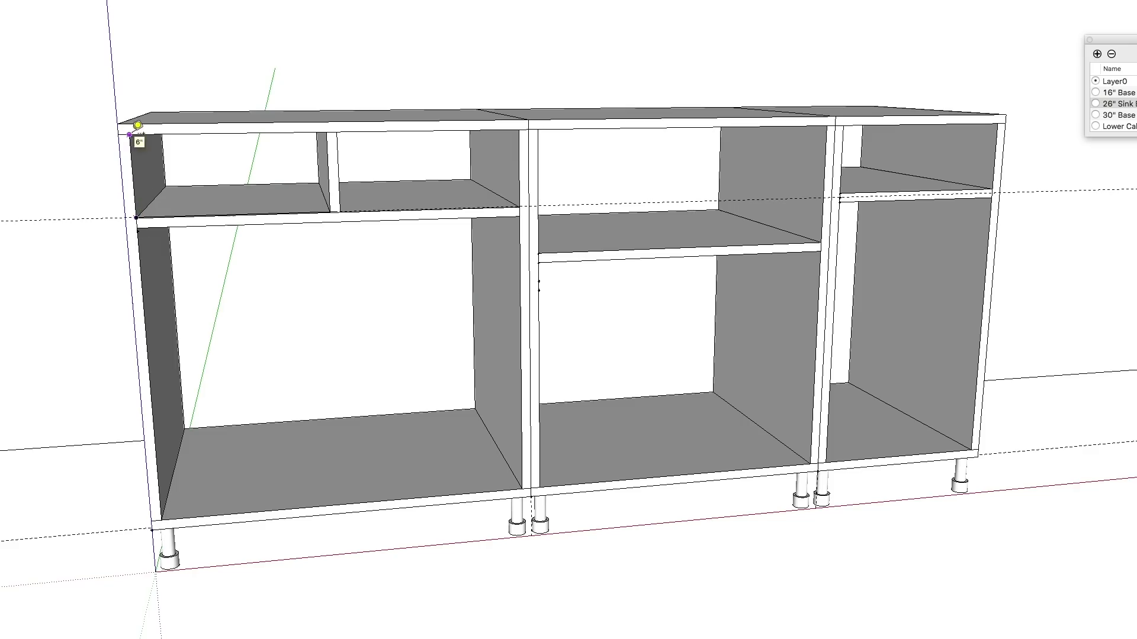
click(175, 132)
Try moving the 30" cabinet's drawer shelf slightly upward within its component, and undo the move
click(190, 193)
double_click(158, 209)
click(174, 208)
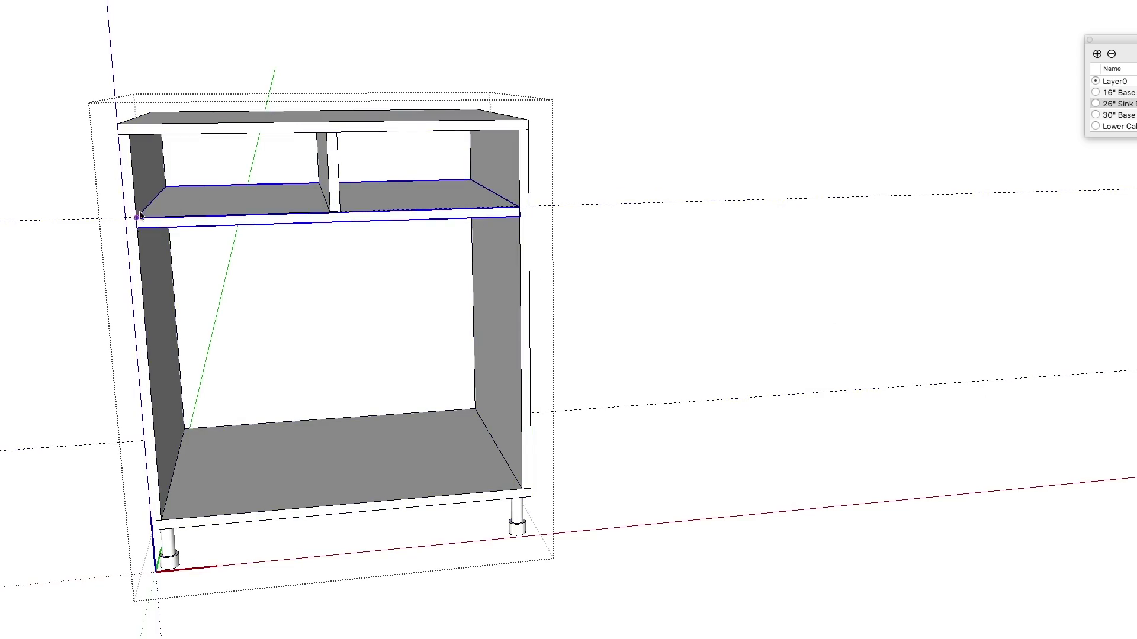
drag(137, 221, 136, 207)
key(super+z)
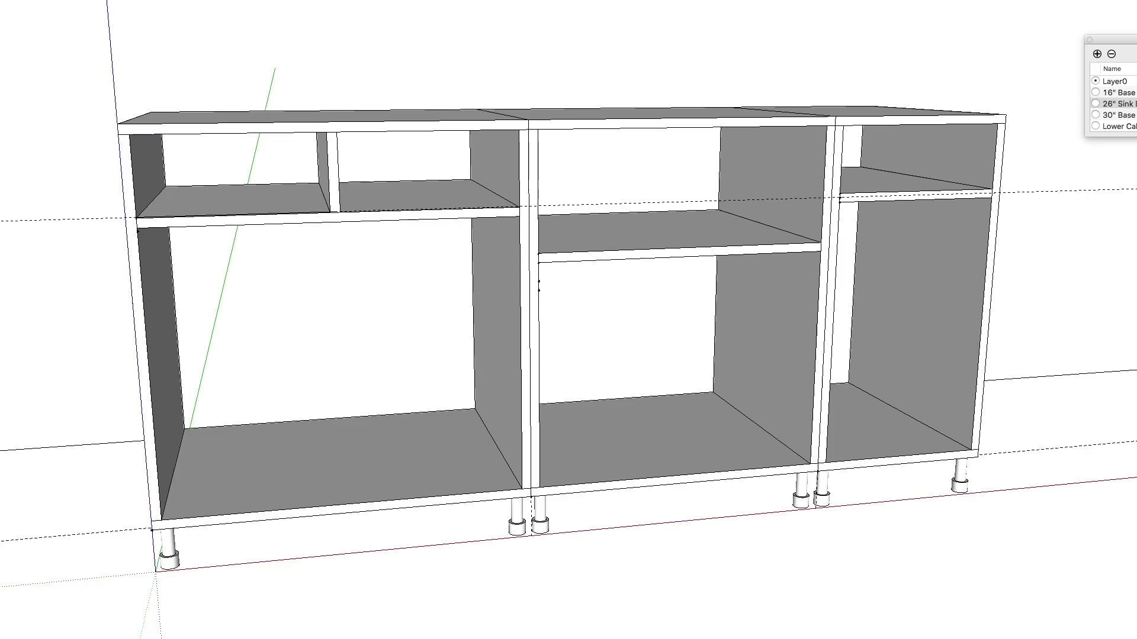
Draw a door face across the lower opening of the middle sink cabinet and offset its outline
middle_drag(418, 51, 387, 72)
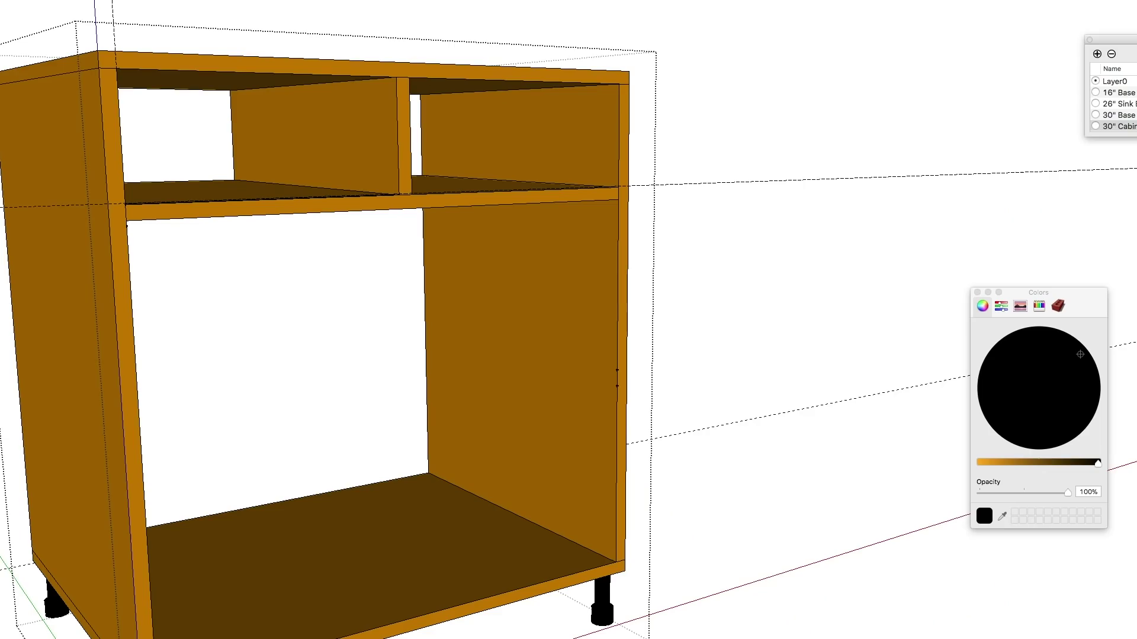
key(Escape)
shift+middle_drag(641, 267, 333, 310)
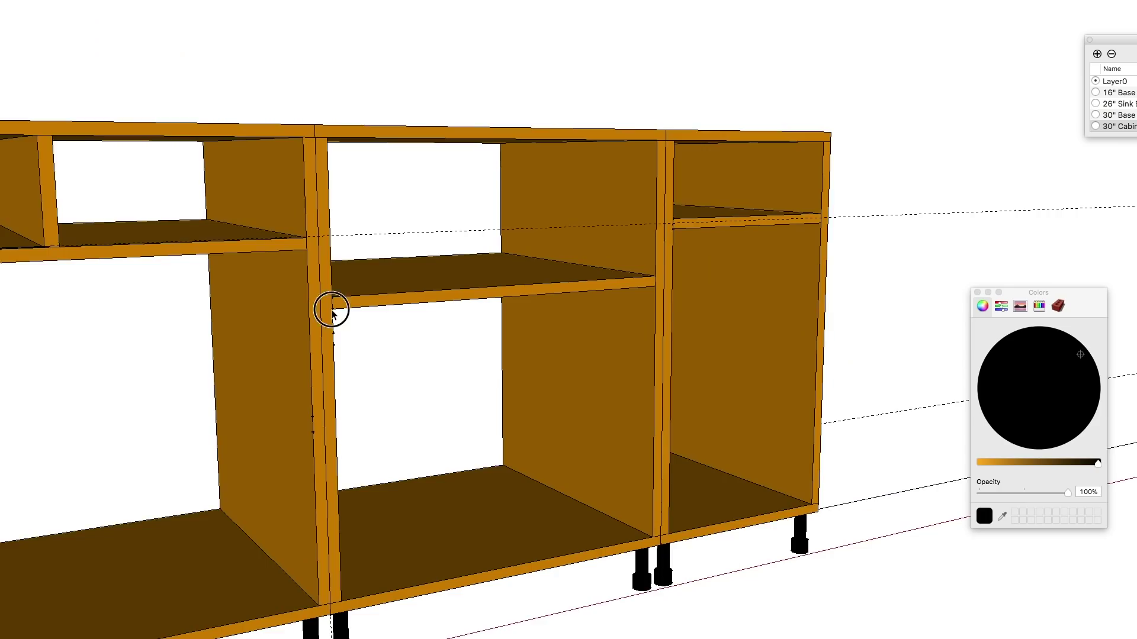
double_click(332, 310)
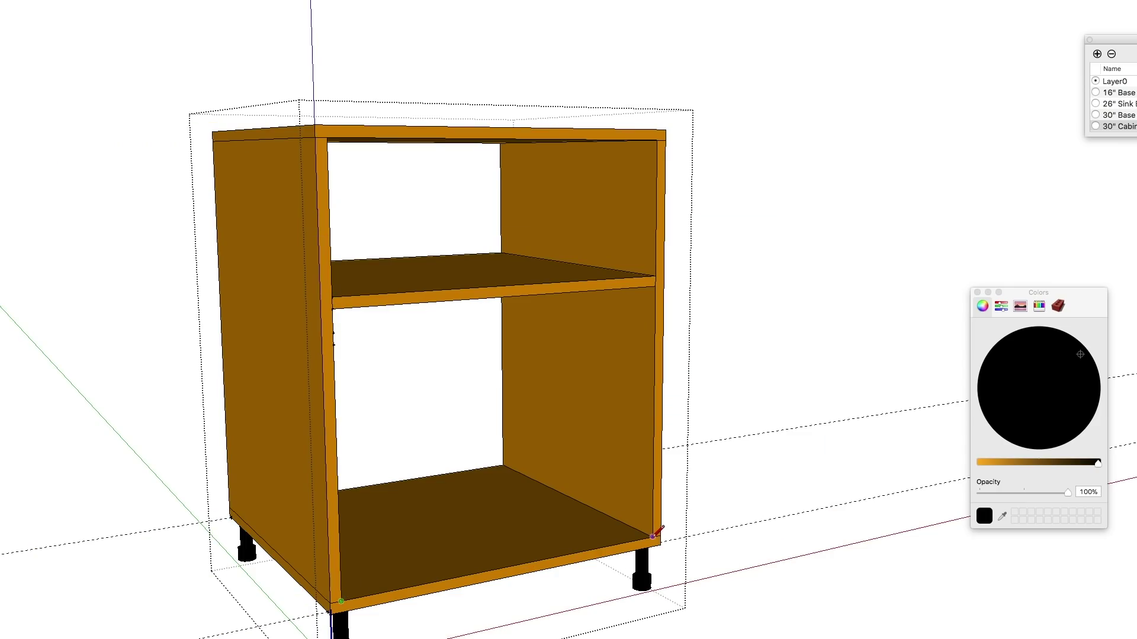
click(332, 309)
key(f)
click(348, 392)
scroll(353, 397, up, 8)
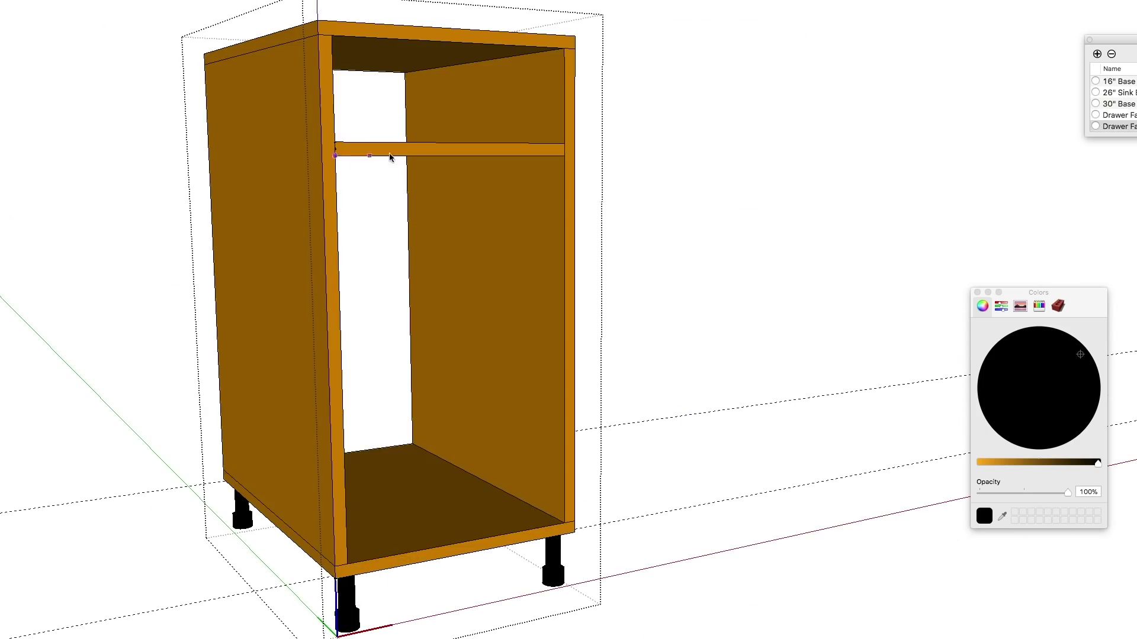
Draw the door face across the lower opening of the 16" cabinet and prepare to offset its outline
click(336, 155)
key(f)
scroll(342, 193, up, 8)
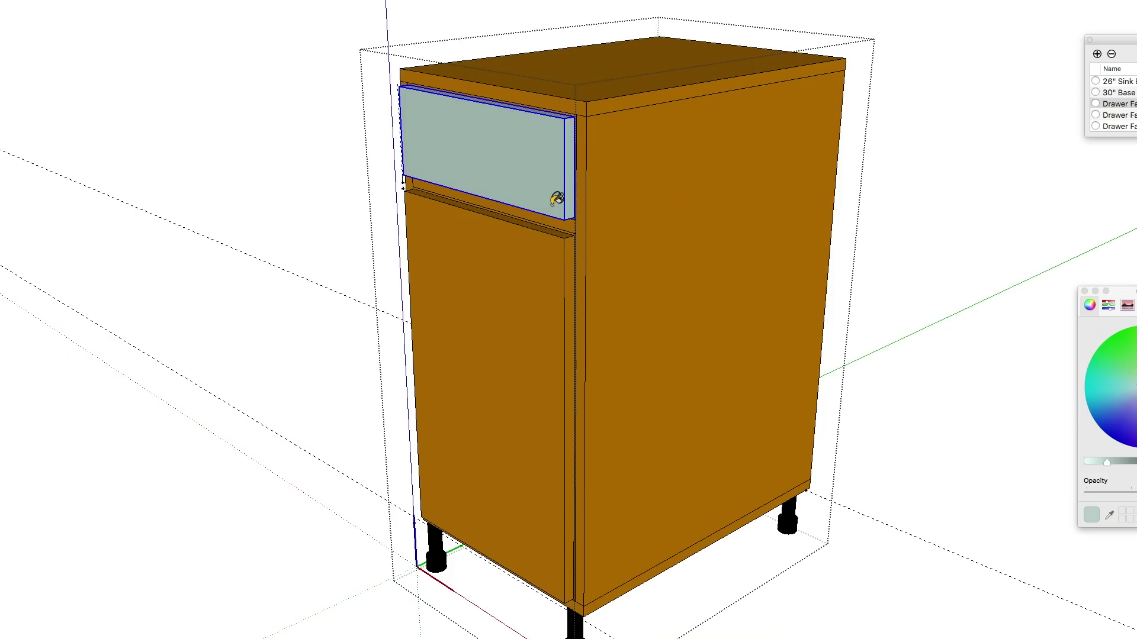
Paint the remaining door and drawer fronts on all three cabinets with the pale grey-green color
click(552, 235)
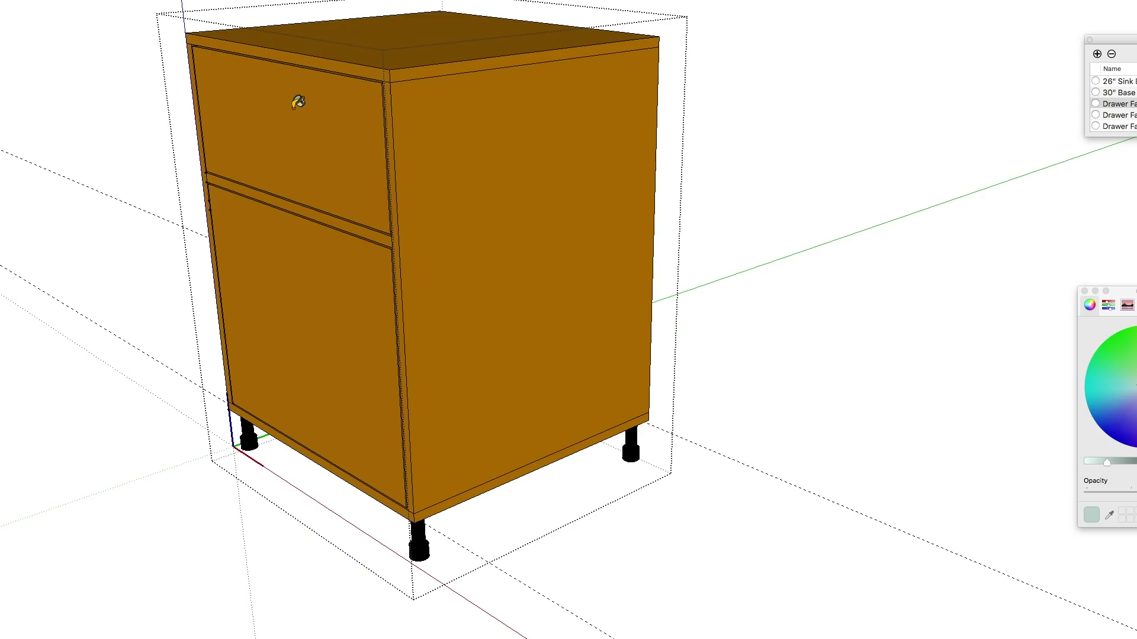
click(298, 103)
click(308, 259)
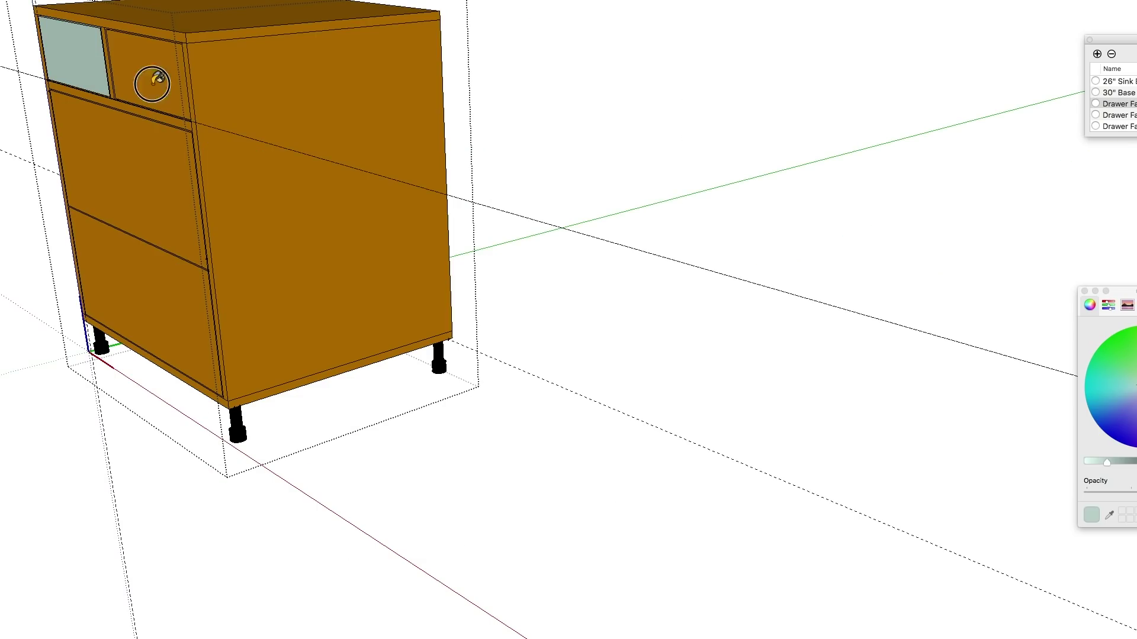
click(155, 88)
click(157, 159)
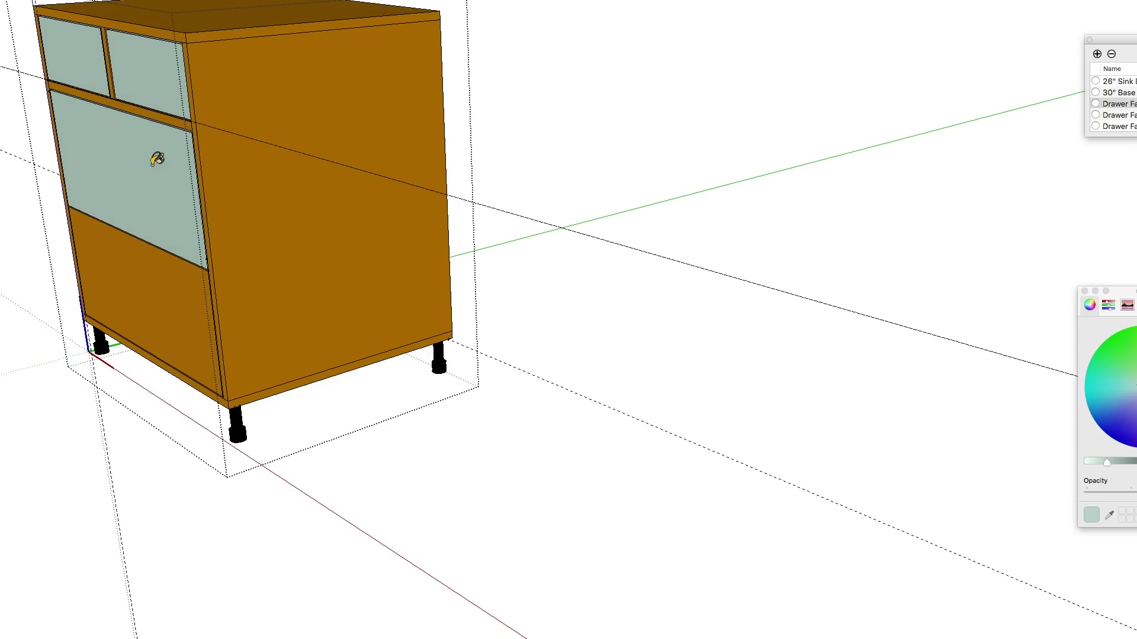
click(168, 261)
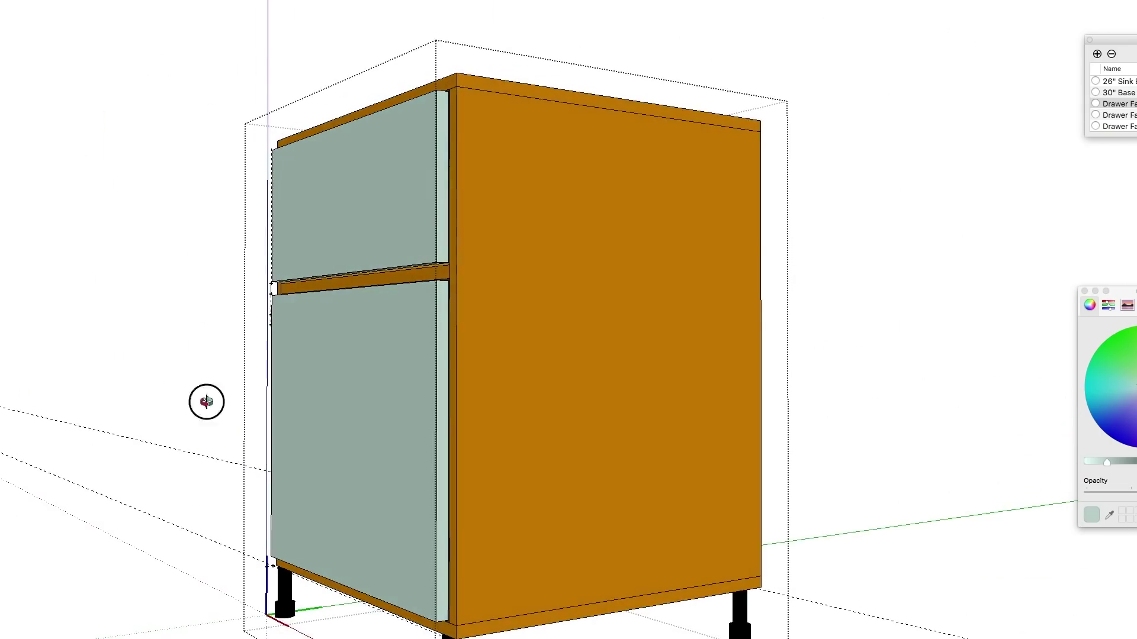
drag(207, 398, 167, 112)
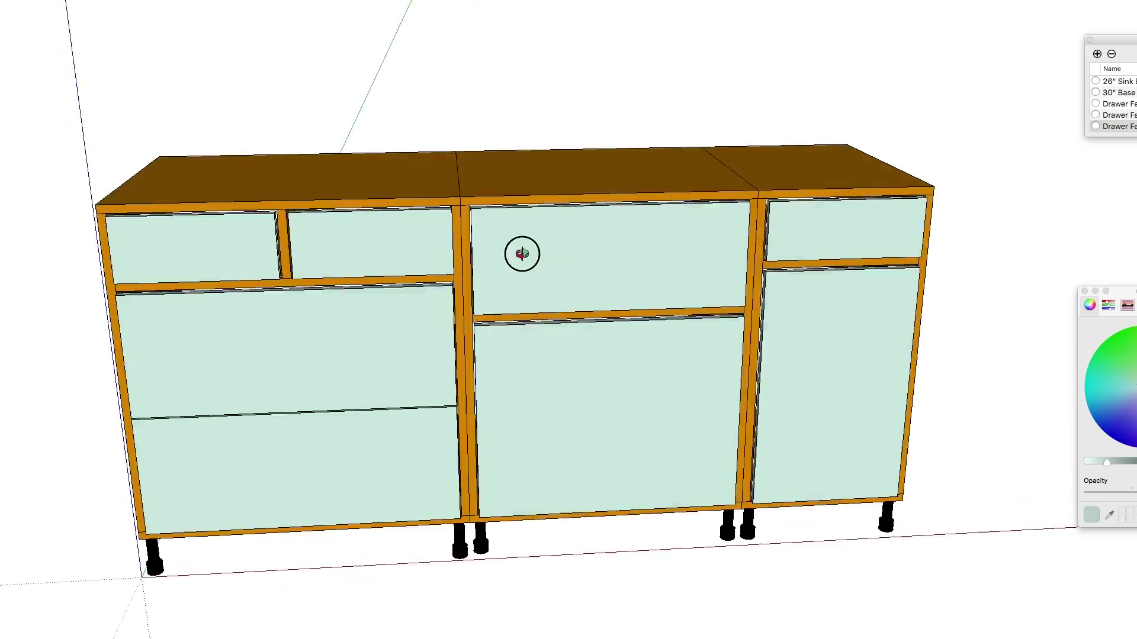
middle_drag(520, 254, 489, 325)
scroll(617, 327, up, 3)
drag(618, 327, 631, 233)
drag(516, 223, 266, 243)
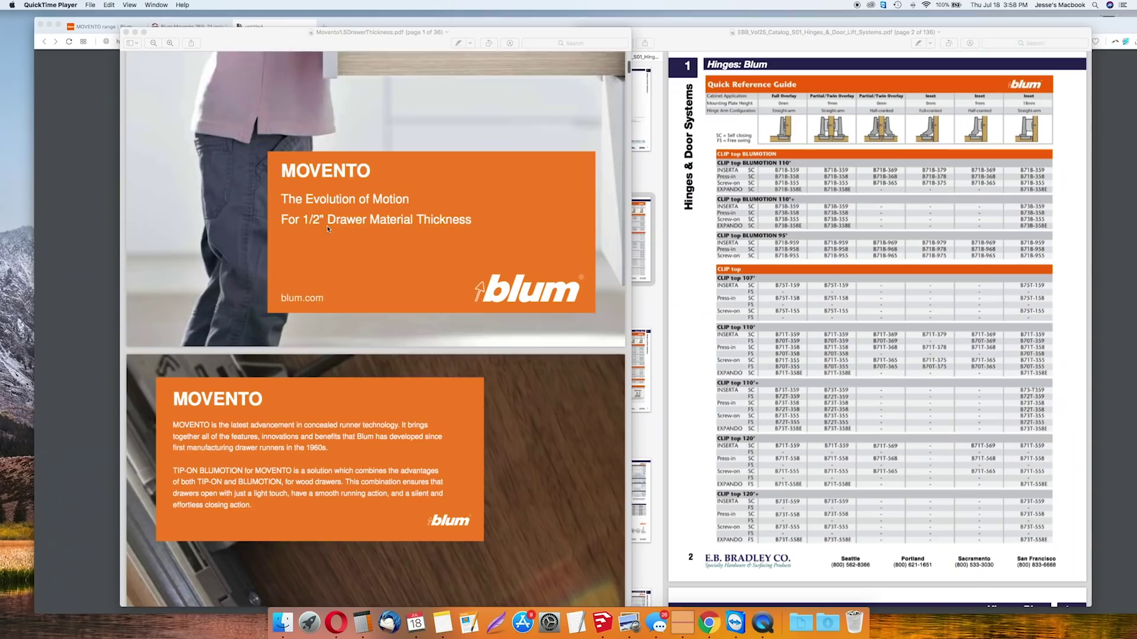
Read through the Blum Movento PDF for 1/2" drawer material, from the cover to the MOVENTO 763 Standard Duty section
scroll(327, 227, down, 10)
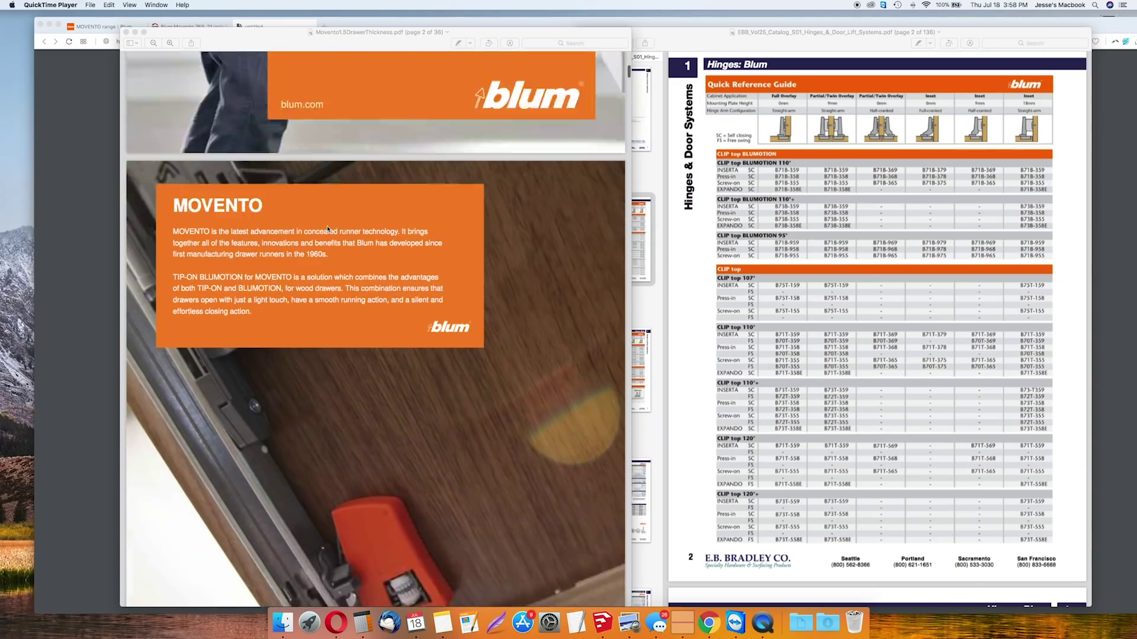
scroll(328, 228, down, 10)
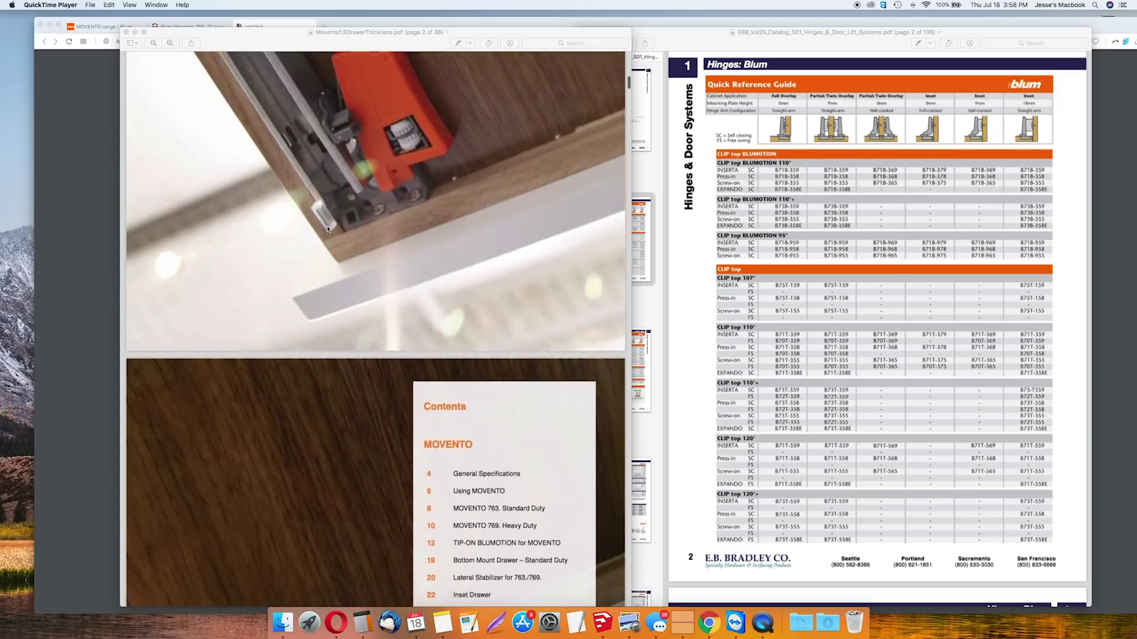
scroll(328, 229, down, 15)
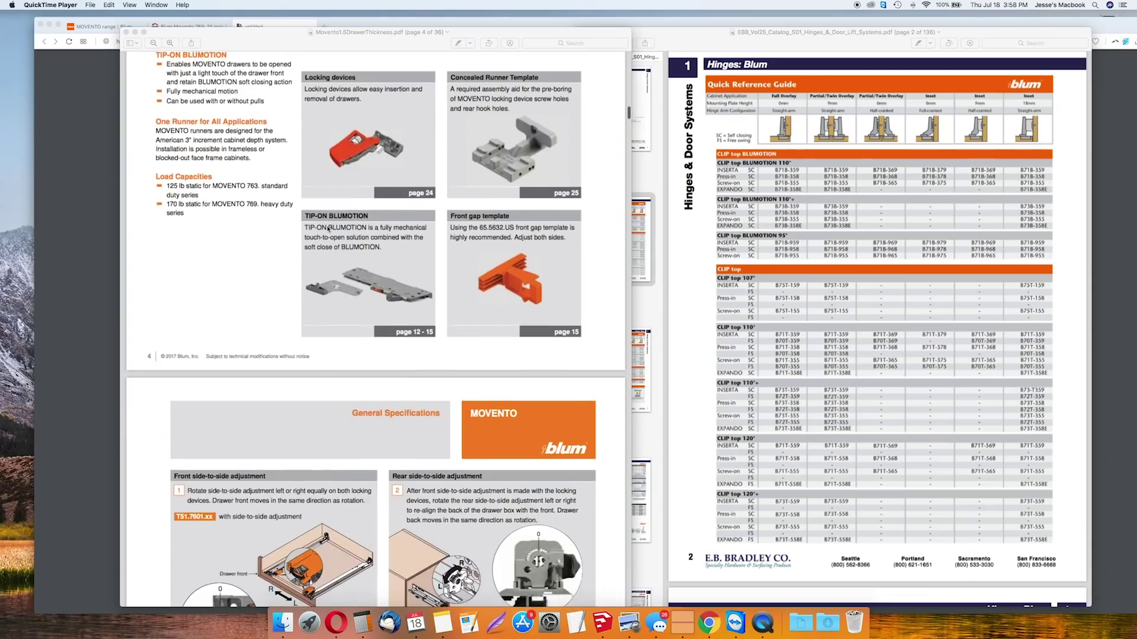
scroll(327, 226, down, 5)
scroll(328, 228, down, 1)
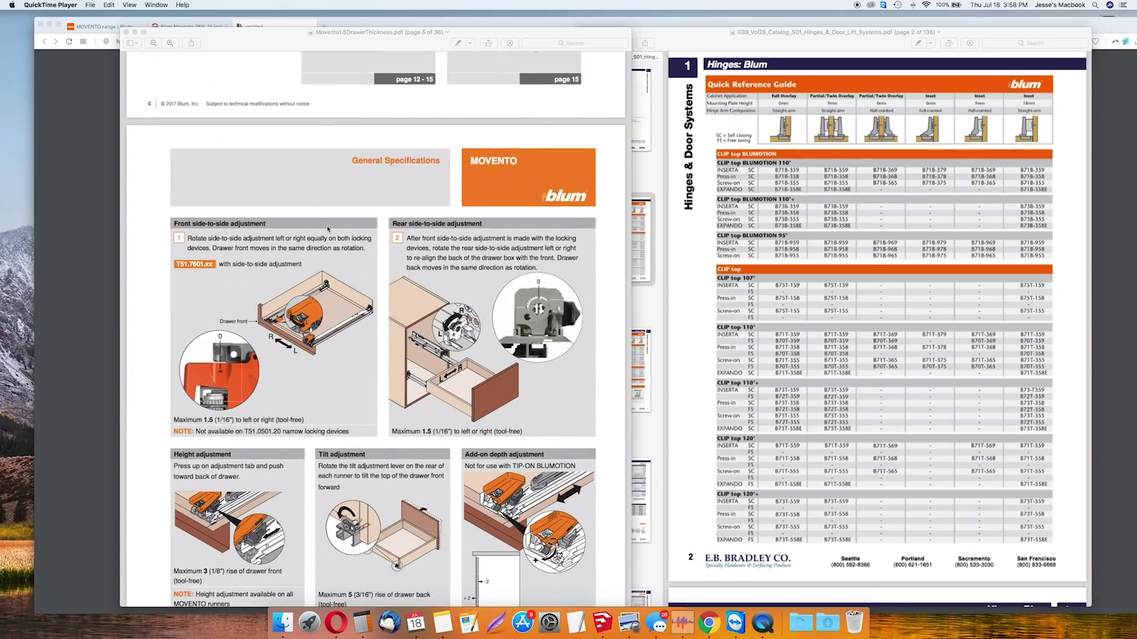
scroll(327, 228, down, 10)
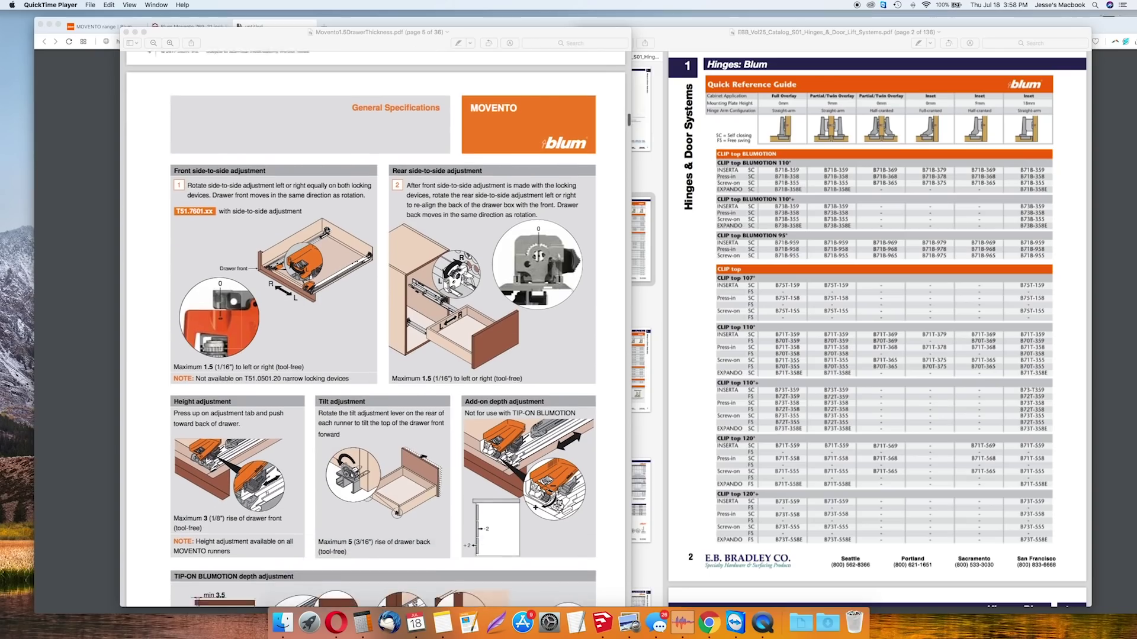
scroll(327, 228, down, 8)
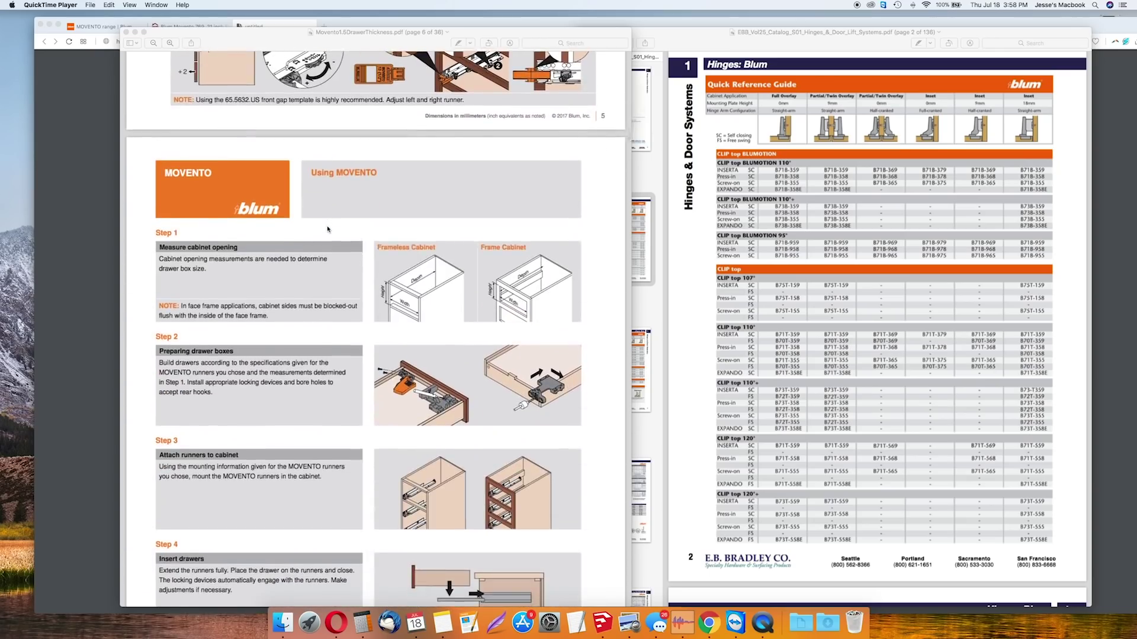
scroll(327, 229, down, 5)
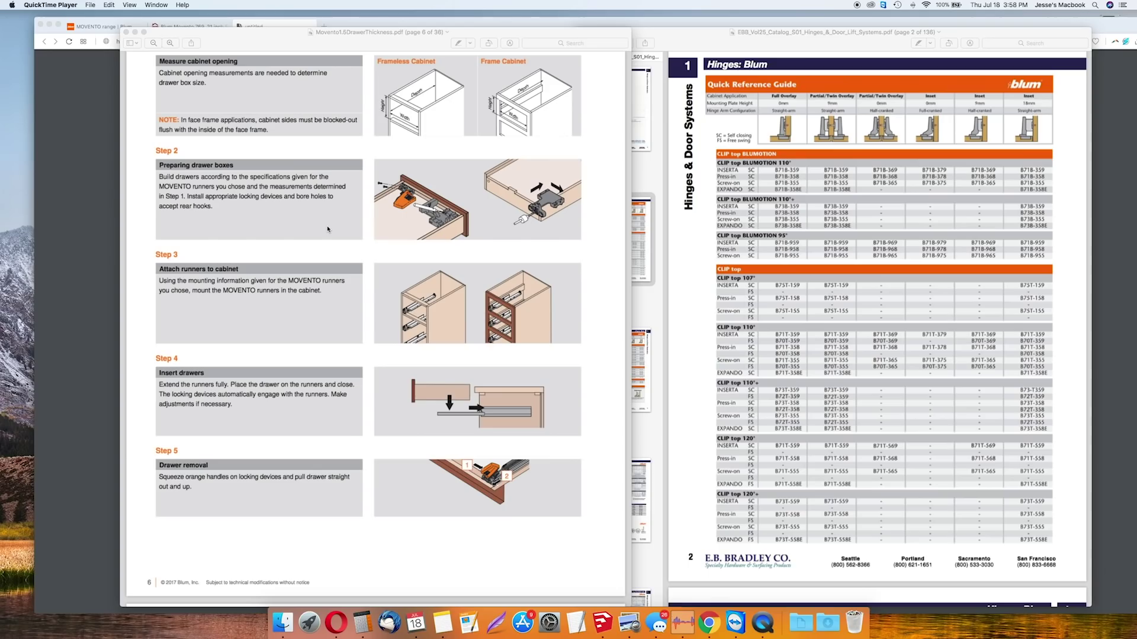
scroll(328, 229, down, 20)
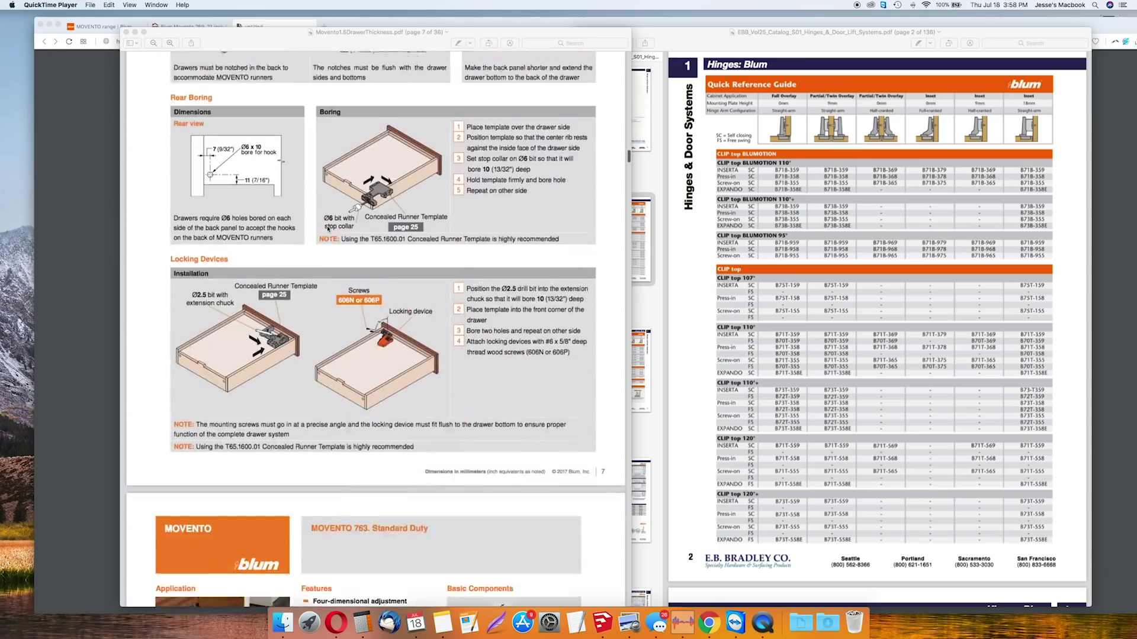
scroll(328, 228, down, 15)
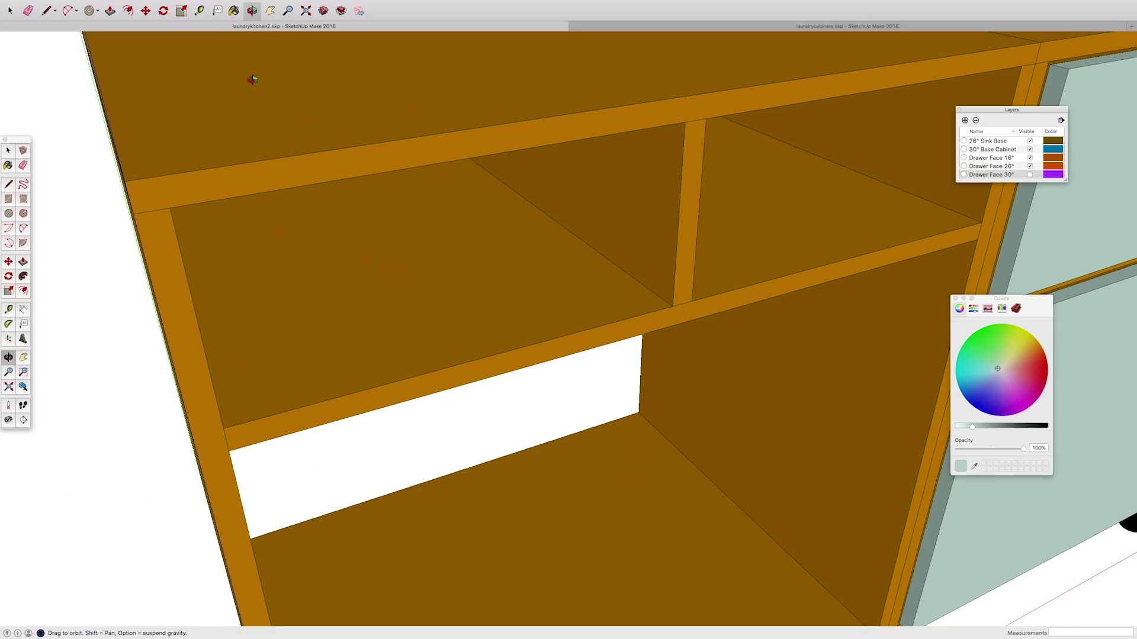
scroll(289, 219, down, 6)
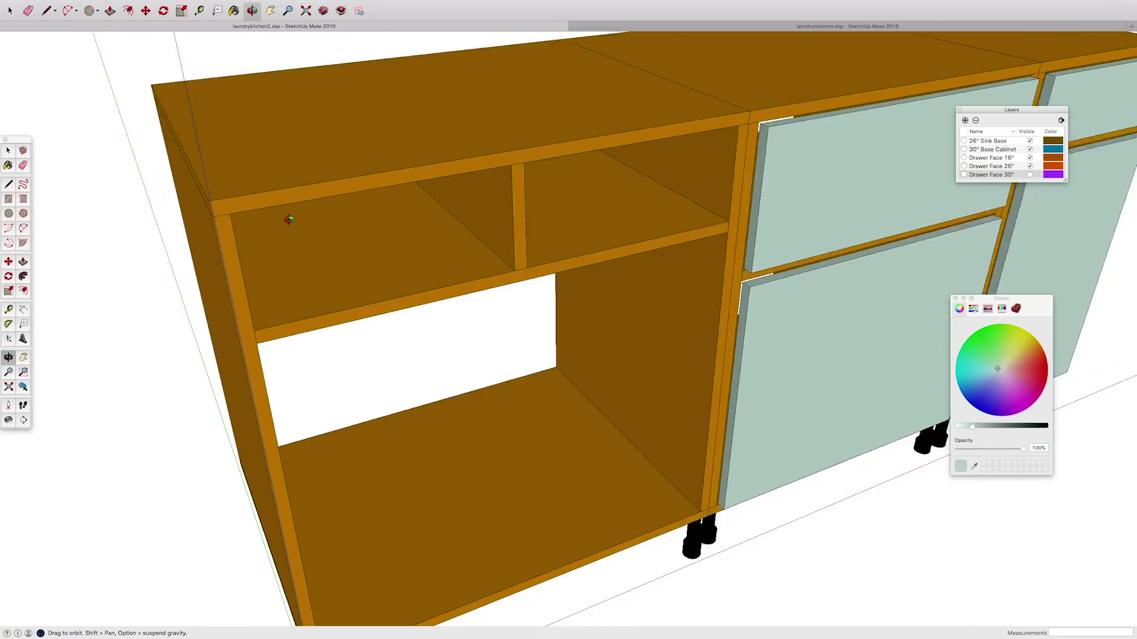
drag(613, 228, 540, 229)
drag(703, 226, 513, 228)
scroll(514, 228, up, 3)
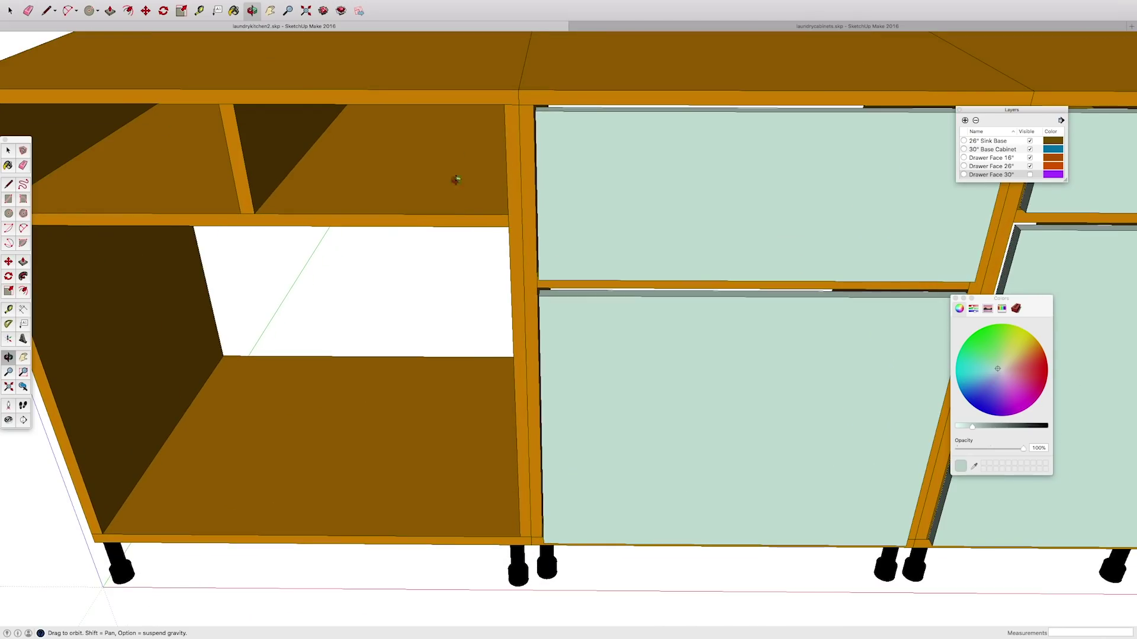
mouse_move(456, 232)
mouse_down()
mouse_move(511, 234)
mouse_move(536, 223)
mouse_move(536, 208)
mouse_up()
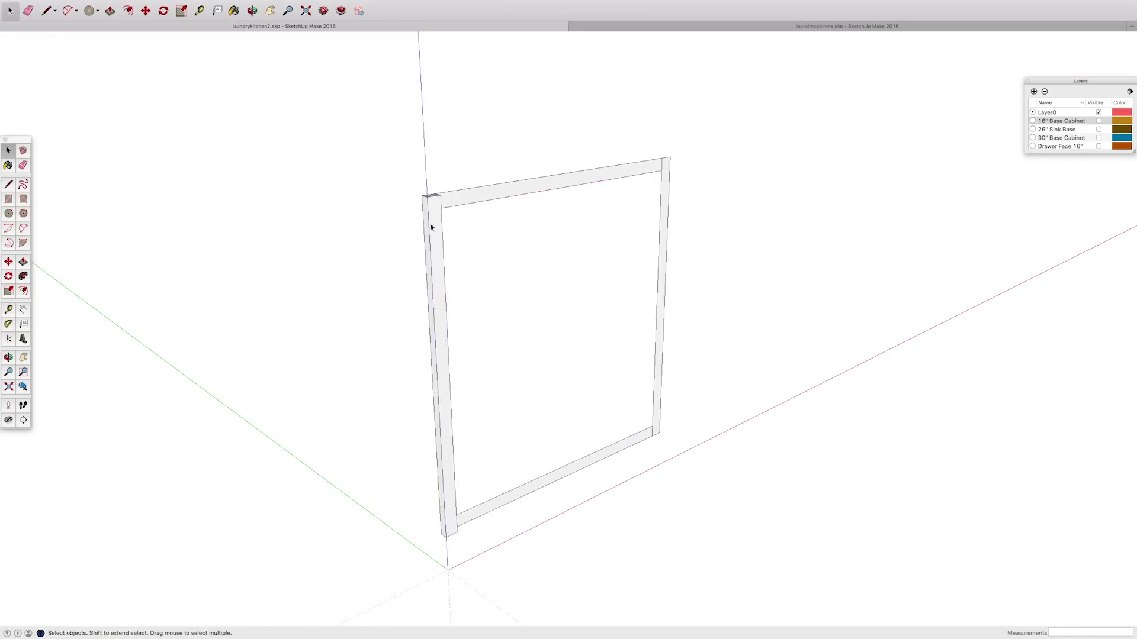
Show the 16", 26" and 30" base cabinet layers and draw a line across the 30" cabinet's face frame at the drawer shelf
drag(697, 228, 588, 125)
click(1098, 120)
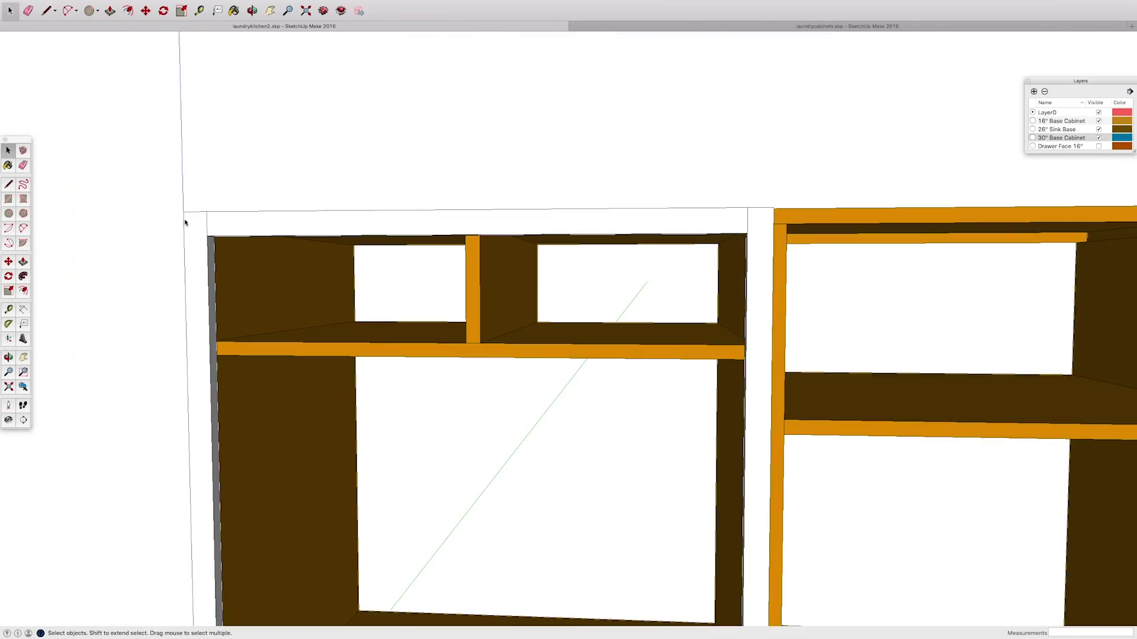
scroll(183, 228, down, 3)
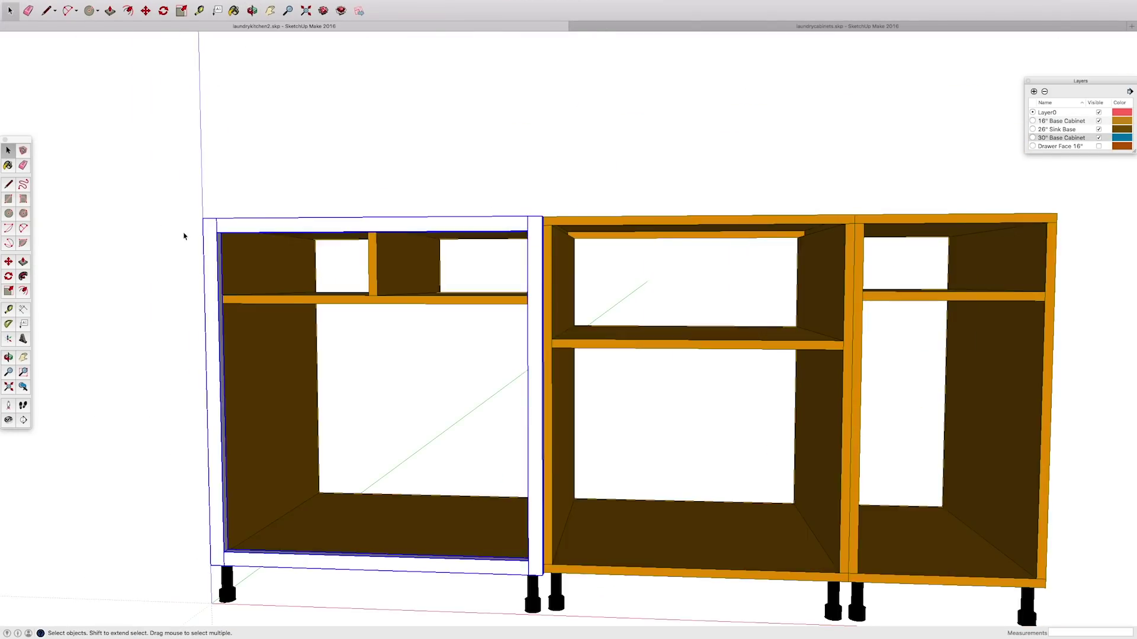
click(899, 243)
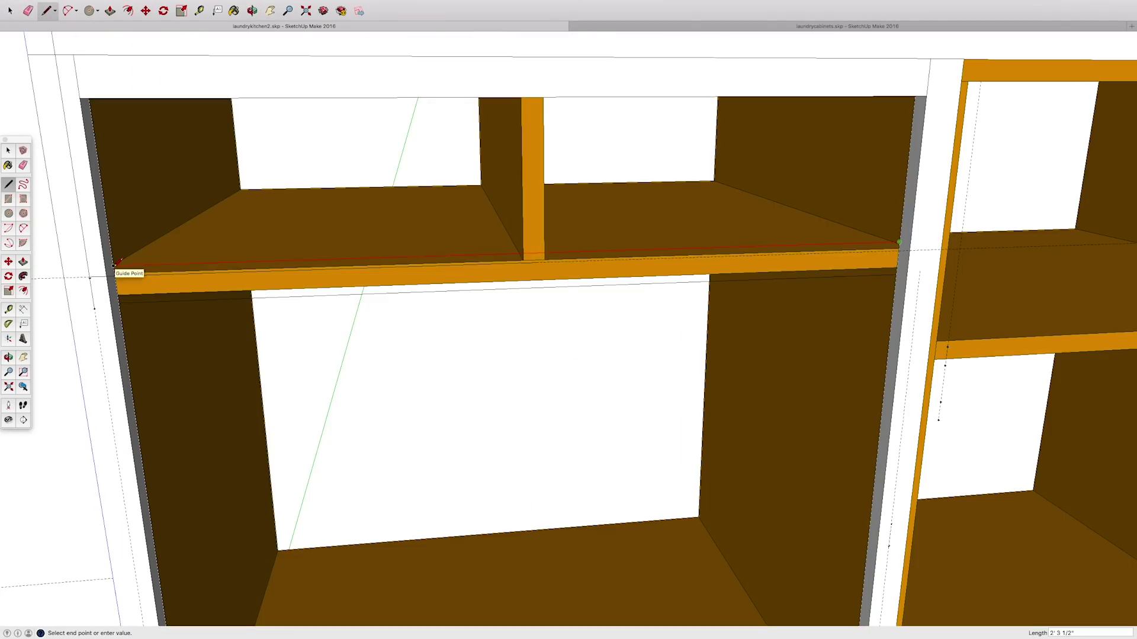
click(118, 262)
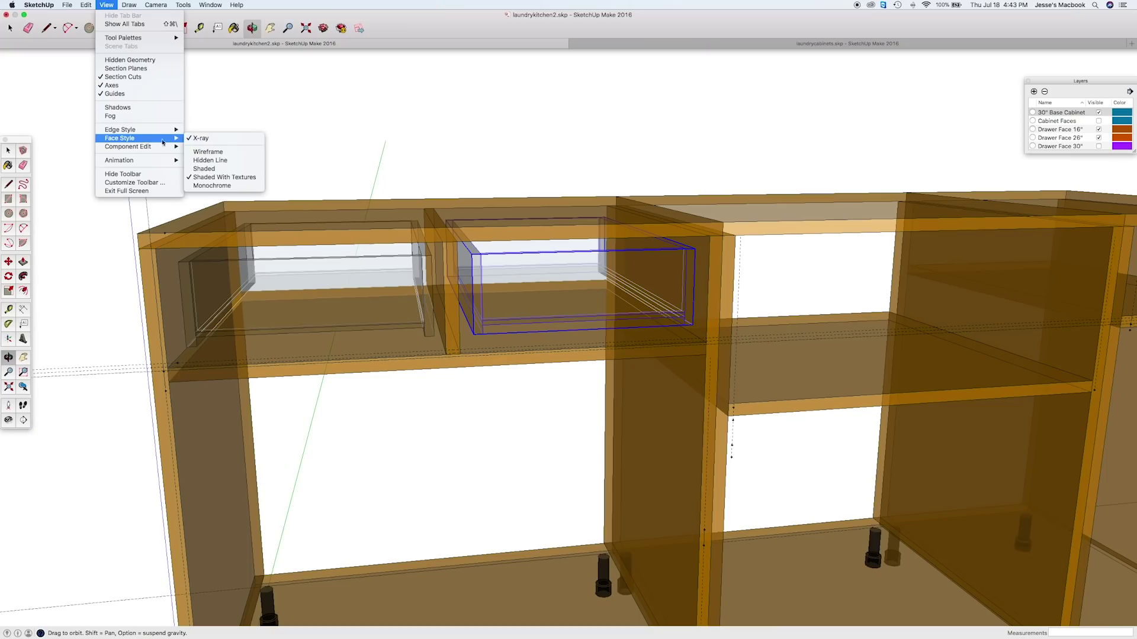
Turn off the X-ray face style and inspect the inside of the drawer box
click(210, 139)
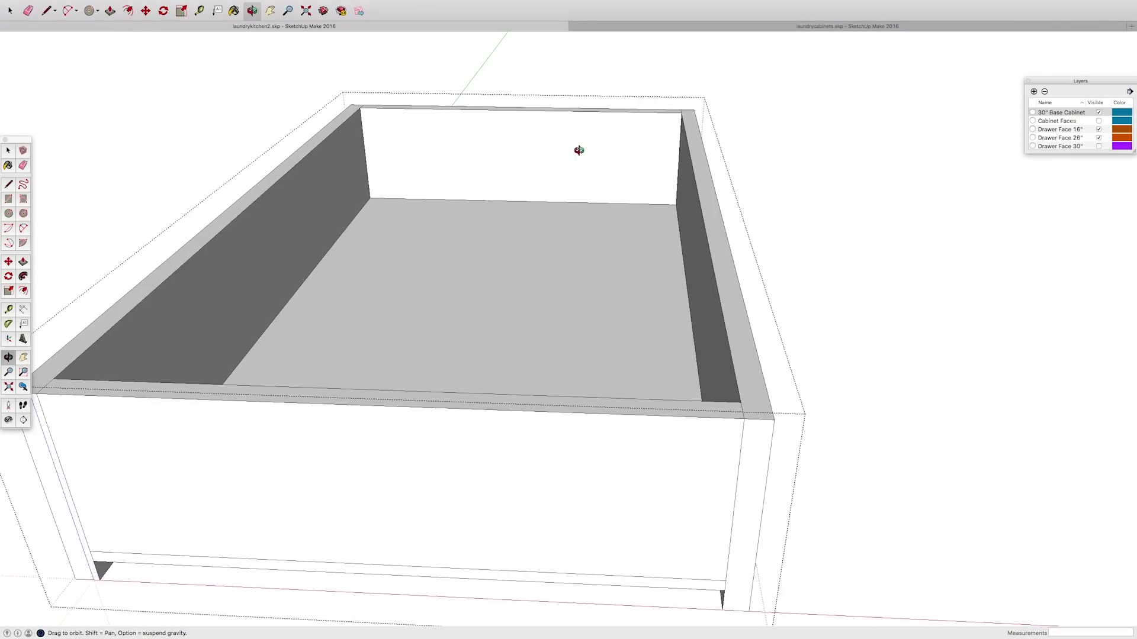
drag(579, 150, 518, 185)
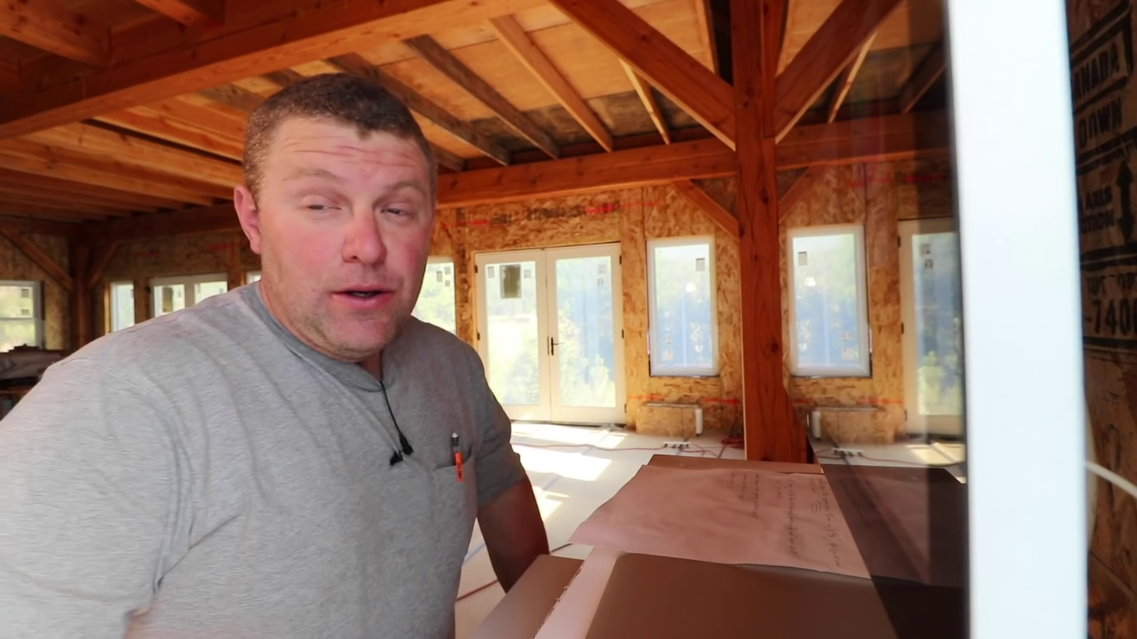
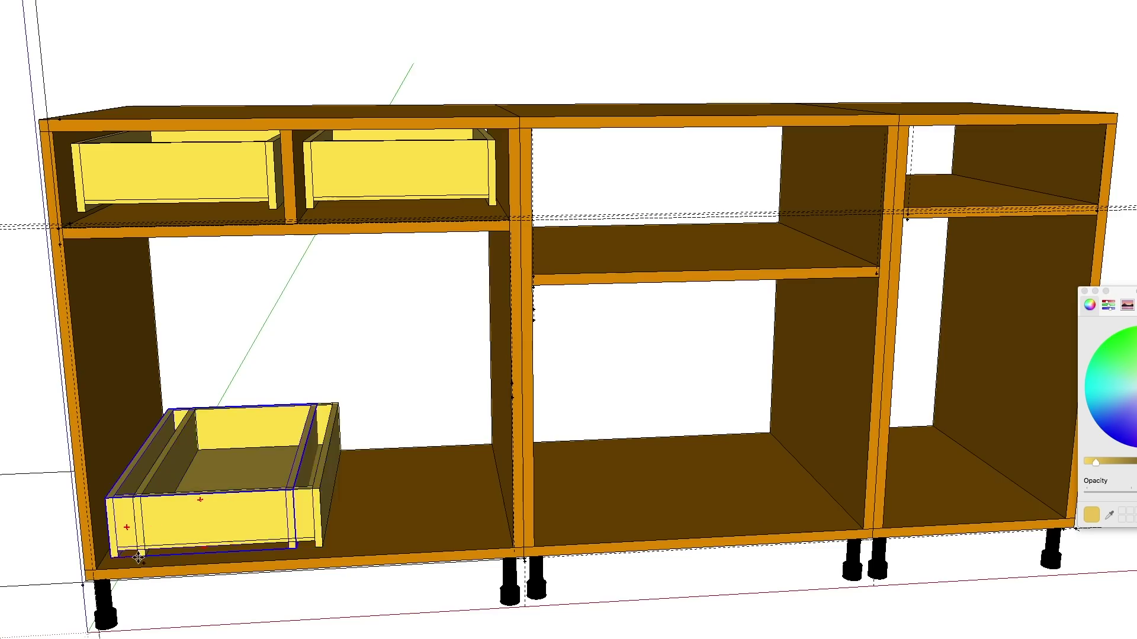
Place drawer box copies in the sink and 16" cabinets, adjusting a drawer's side and bottom panels to fit the opening
drag(138, 558, 581, 535)
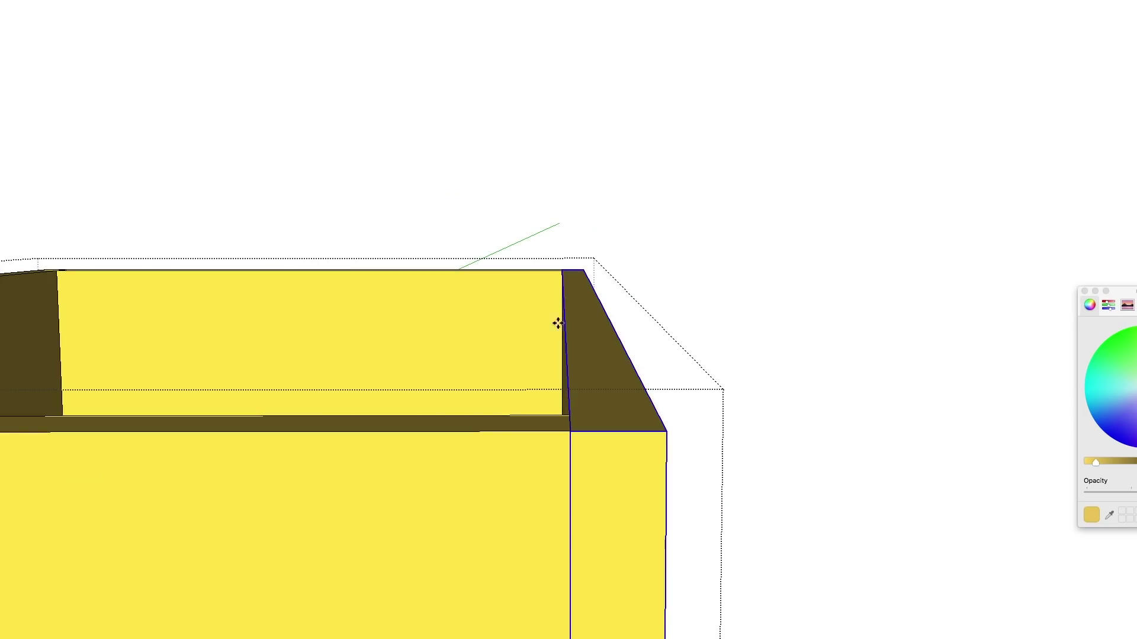
drag(559, 322, 567, 396)
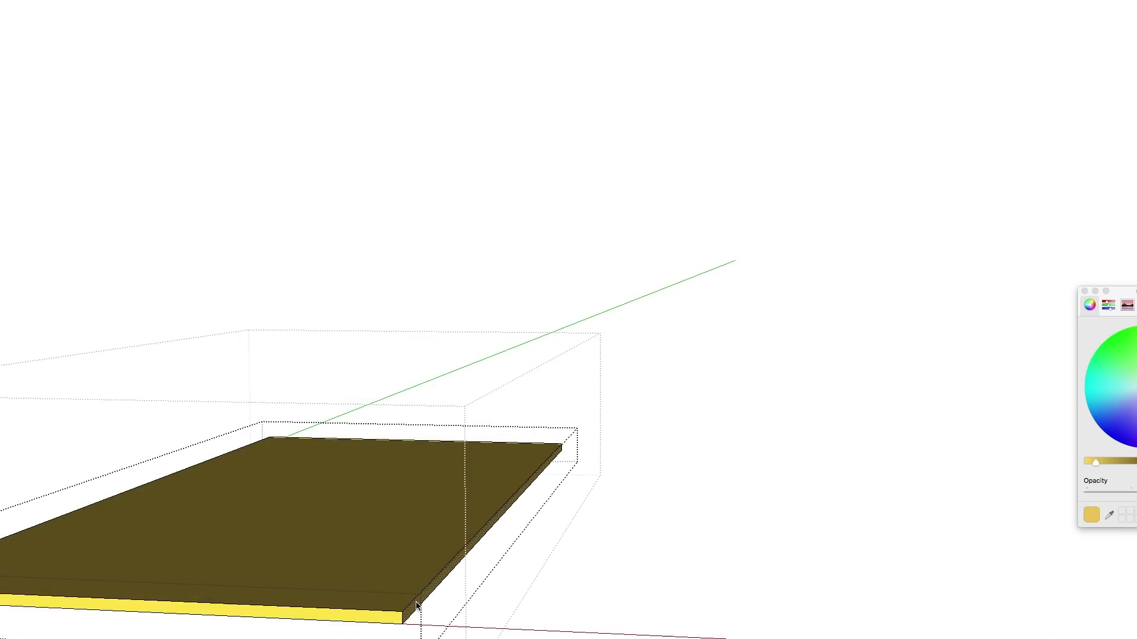
drag(417, 605, 428, 609)
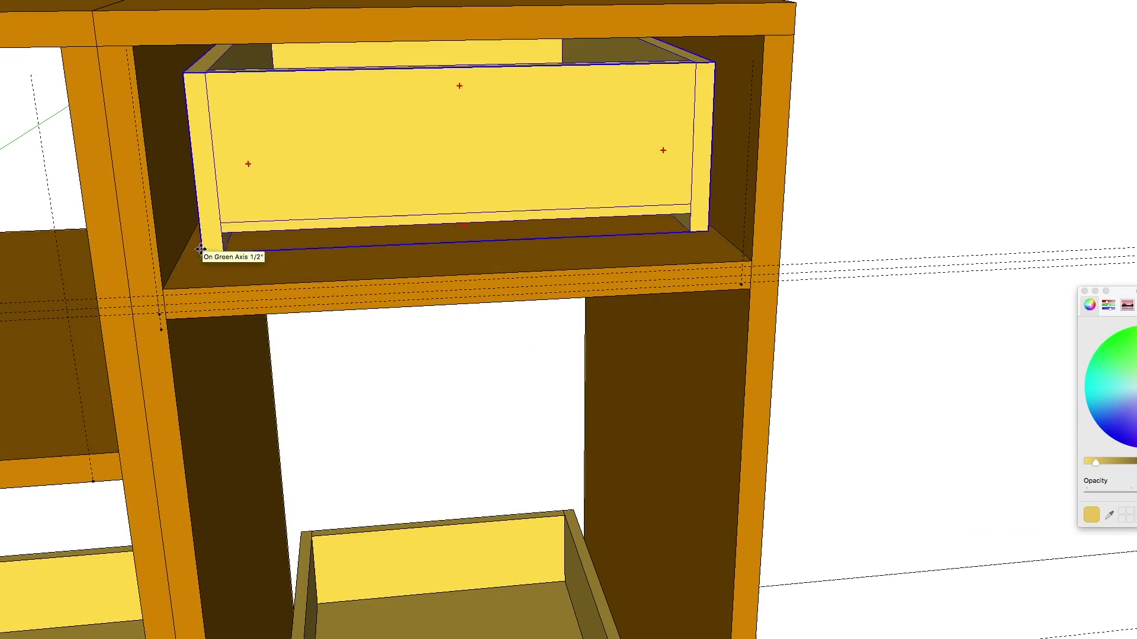
drag(219, 260, 217, 237)
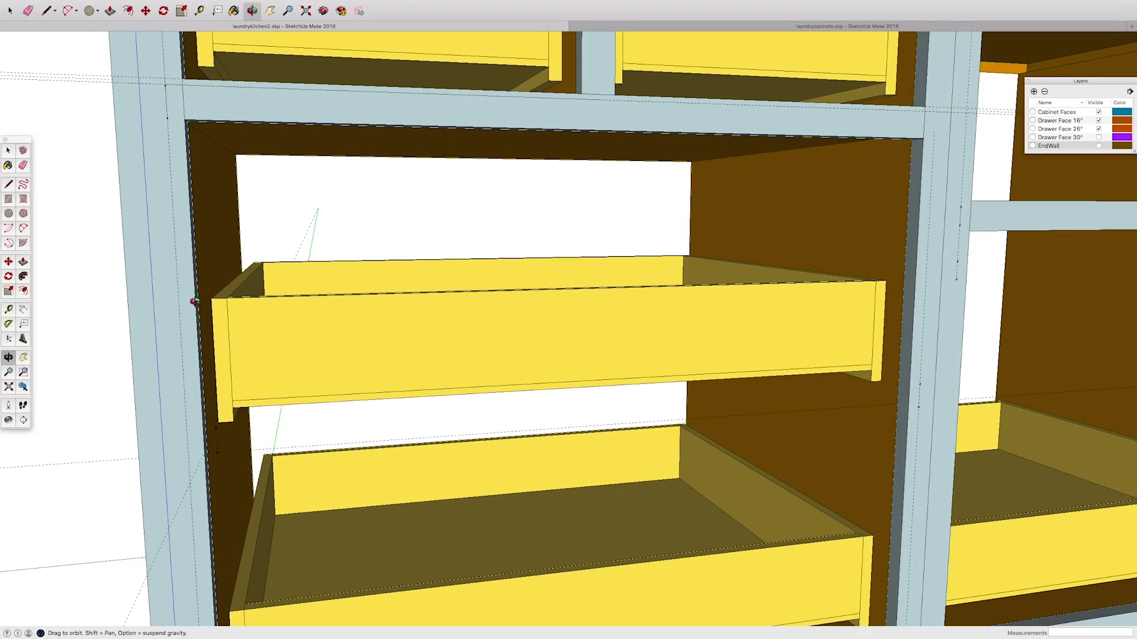
Examine how the drawer boxes sit behind the face frame, especially the side gaps around the 30" cabinet's two upper drawers
scroll(195, 301, down, 10)
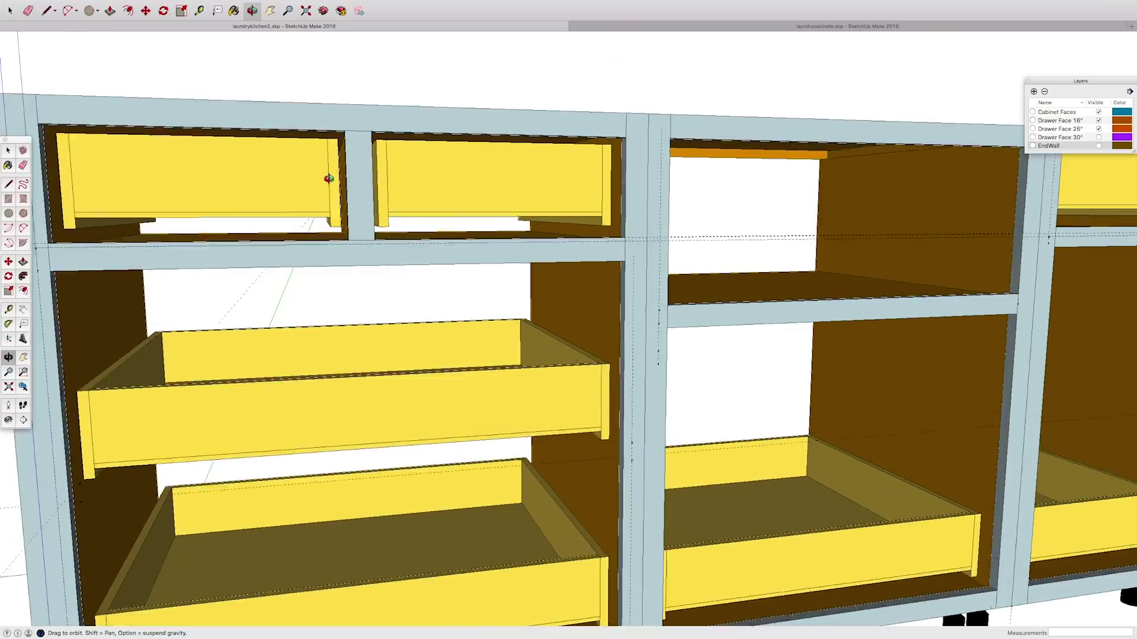
scroll(328, 177, up, 3)
mouse_move(326, 178)
mouse_down()
mouse_move(365, 201)
mouse_move(397, 188)
mouse_up()
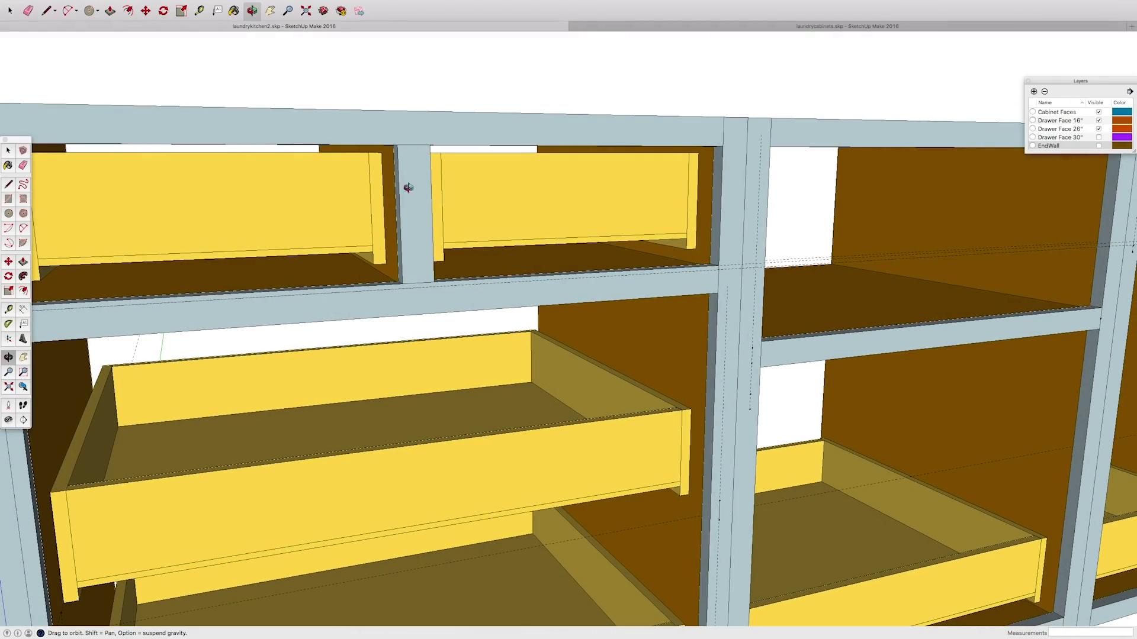
drag(414, 208, 392, 208)
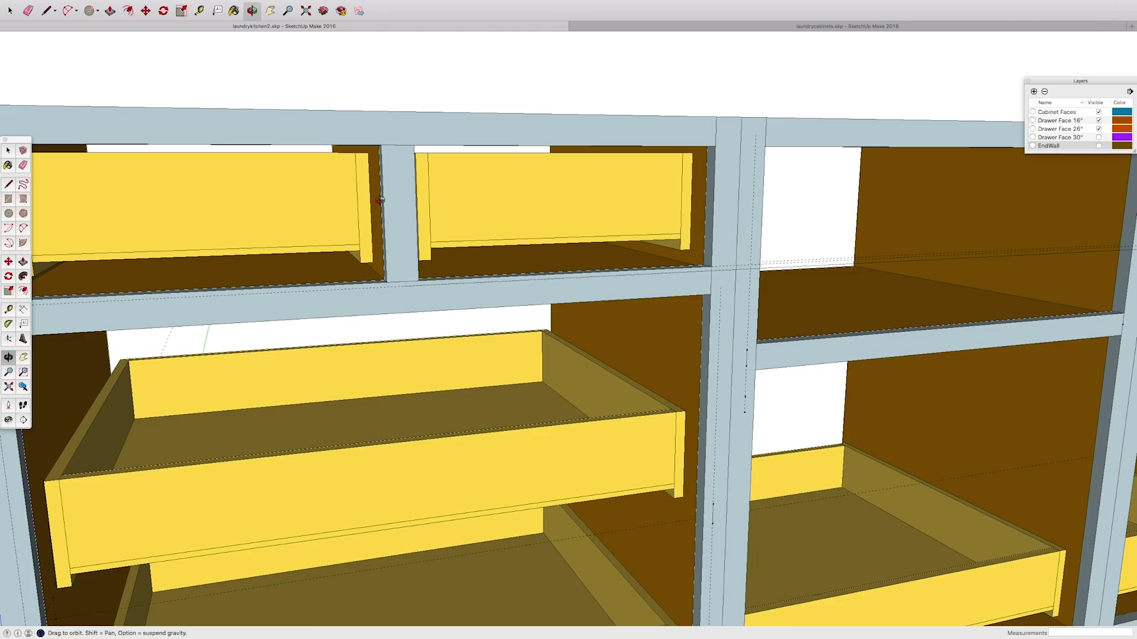
drag(380, 201, 530, 231)
scroll(530, 231, up, 10)
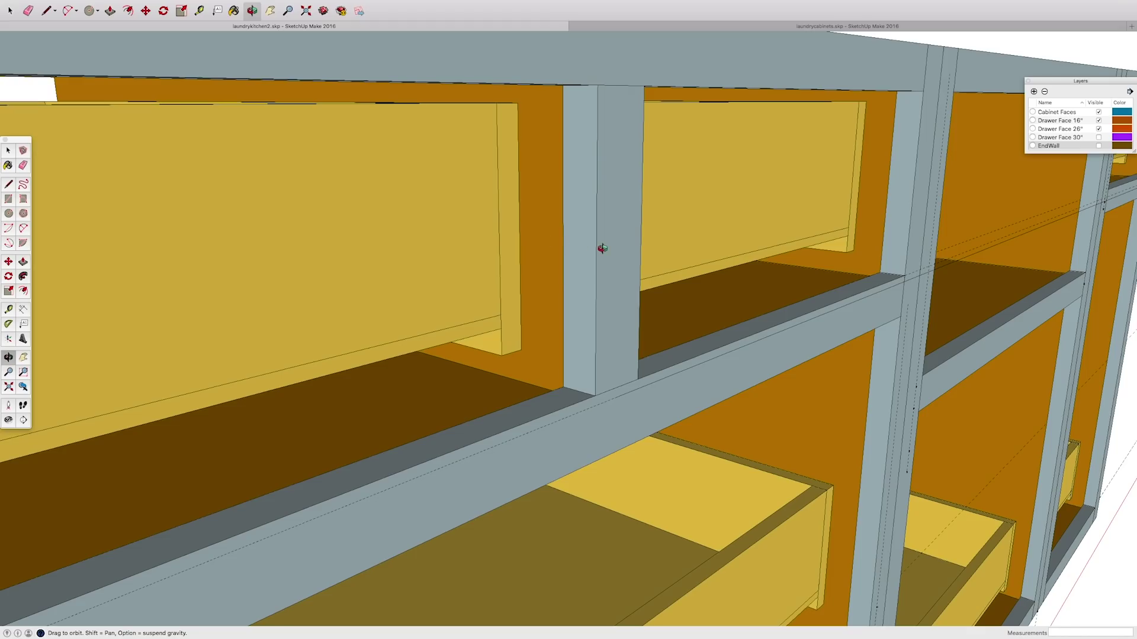
scroll(602, 248, down, 5)
drag(732, 255, 313, 271)
scroll(217, 248, up, 5)
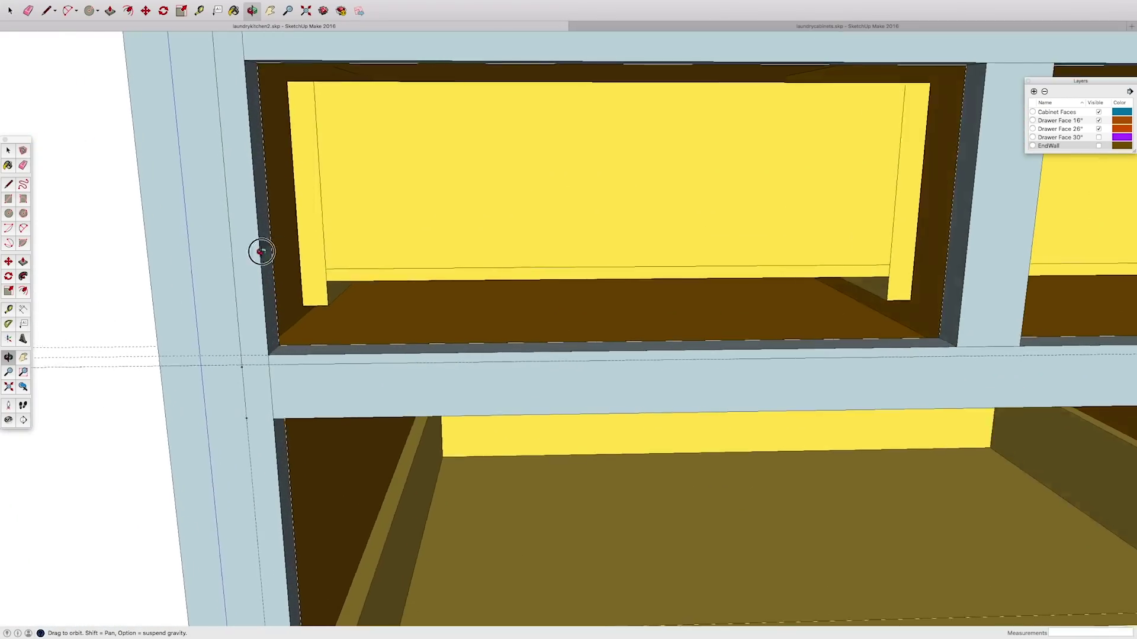
scroll(263, 245, up, 2)
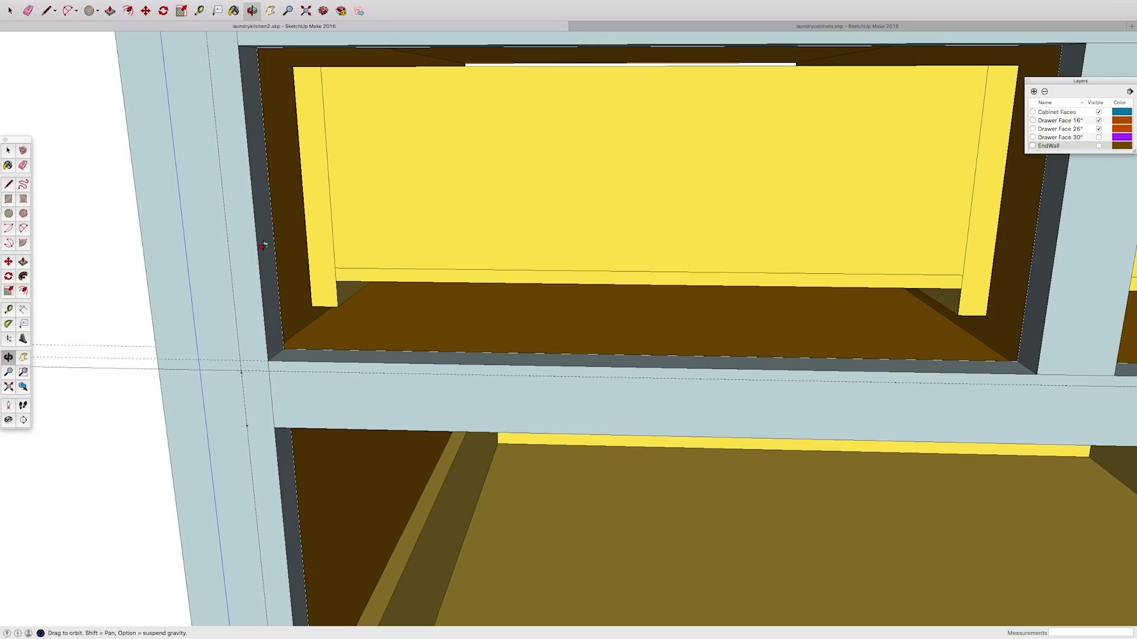
Switch to Opera and read the Movento drawer box and runner mounting specifications
key(ctrl+Right)
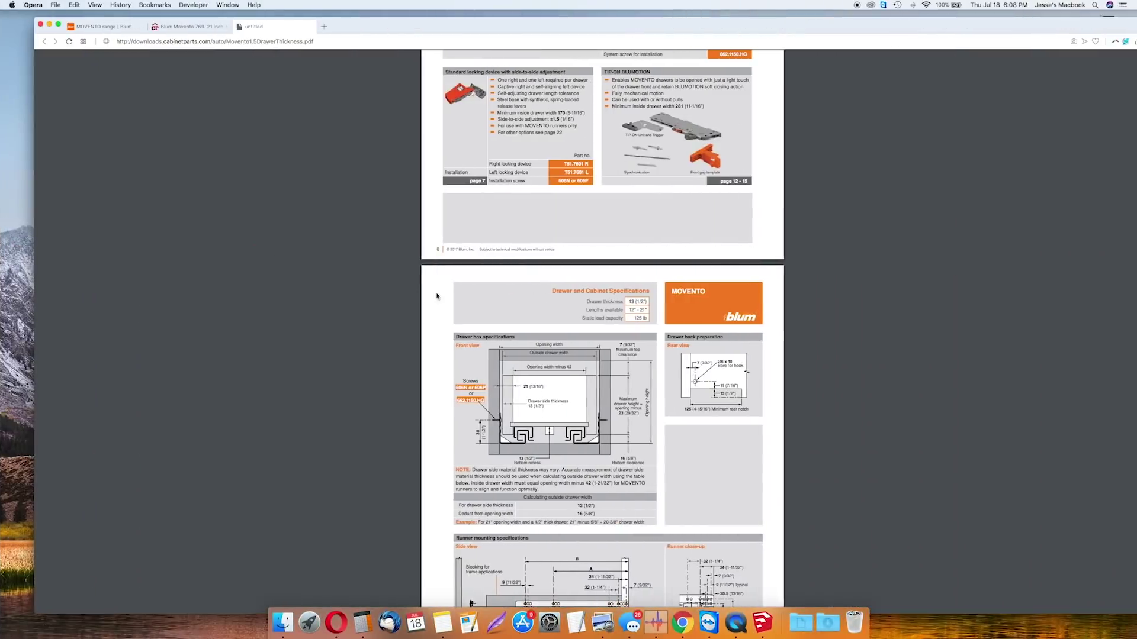
scroll(513, 456, down, 3)
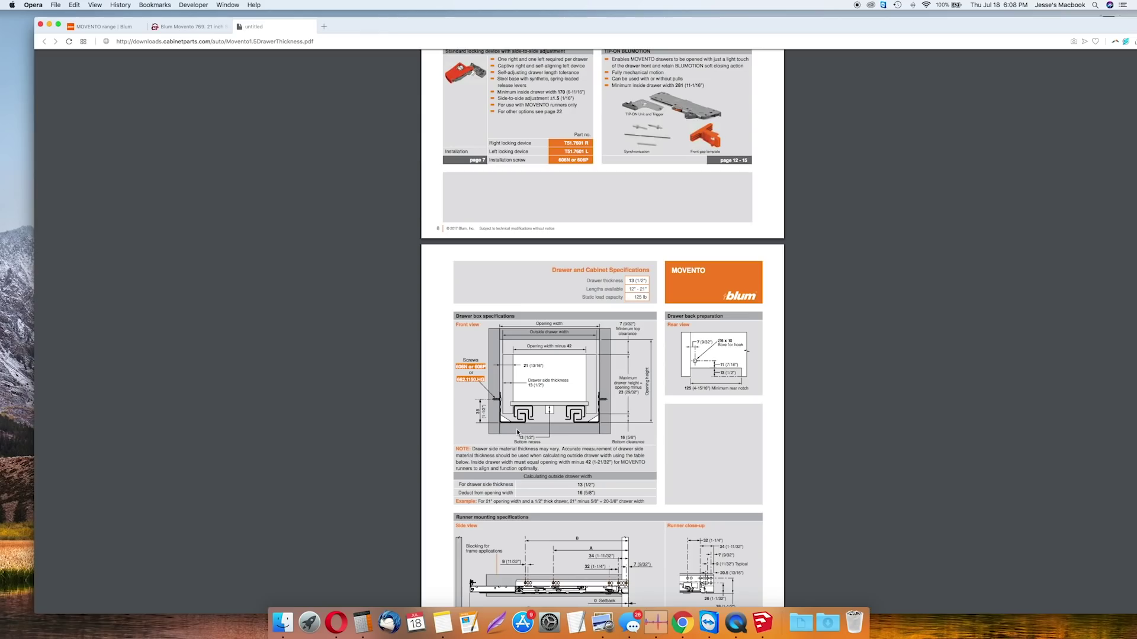
scroll(518, 433, down, 2)
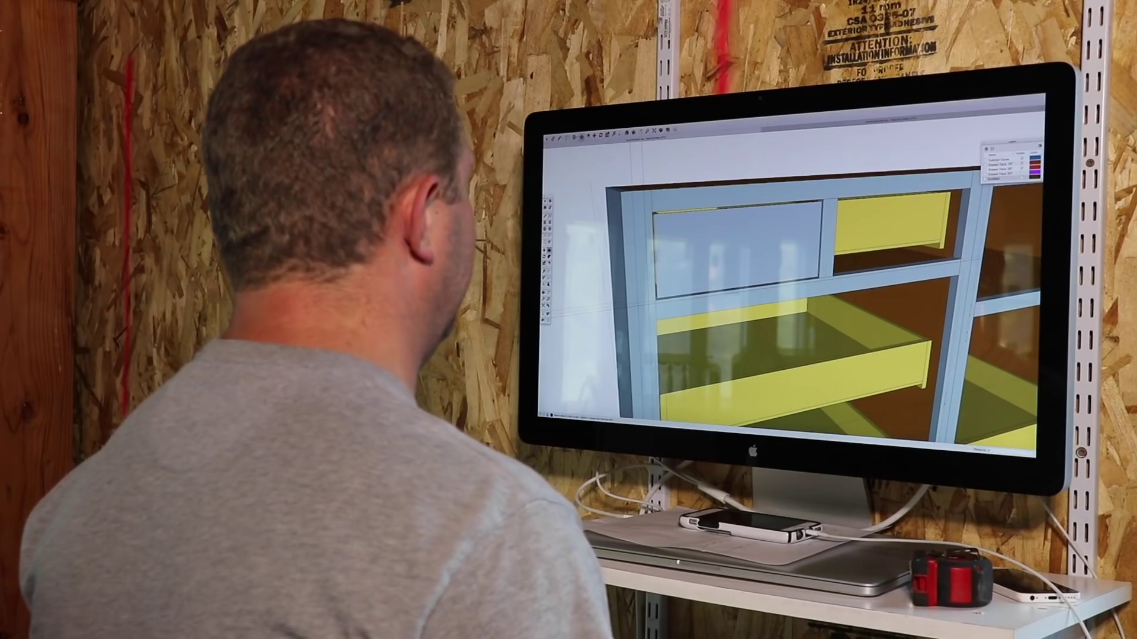
Give the drawer front in the 30" cabinet's first upper opening thickness with Push/Pull
key(p)
click(664, 242)
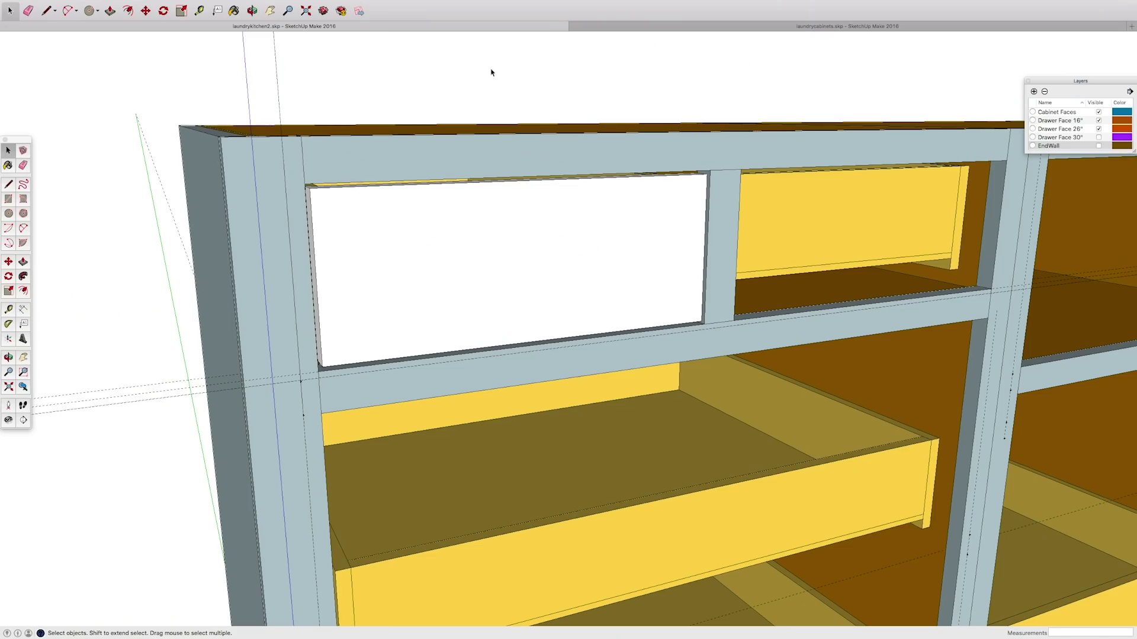
Turn on the X-ray face style for the cabinet model
mouse_move(132, 2)
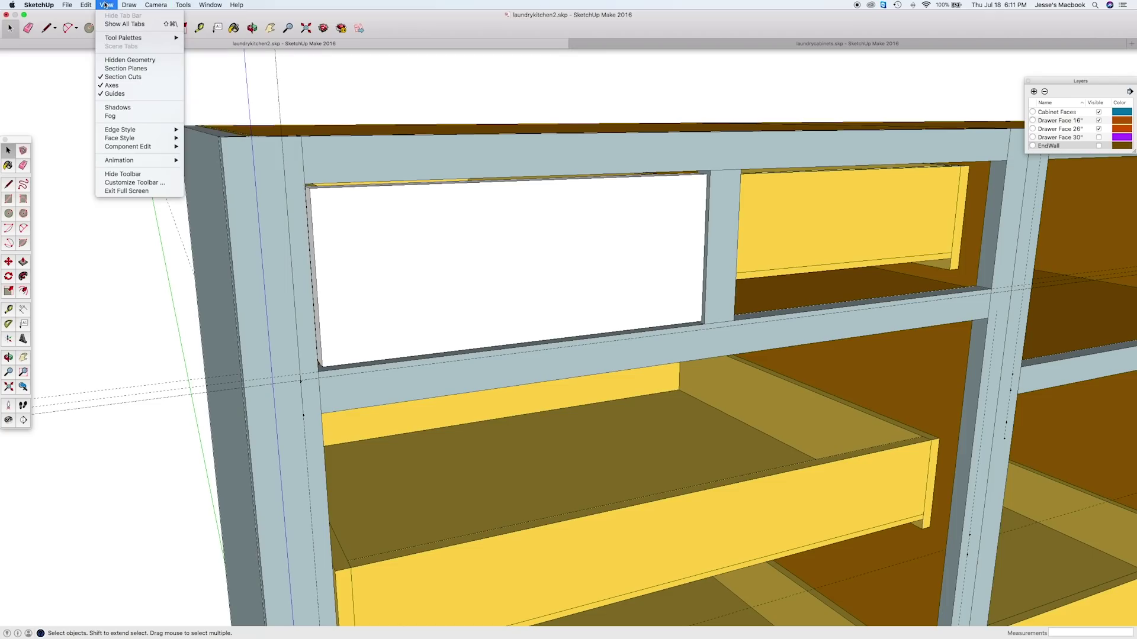
mouse_move(148, 153)
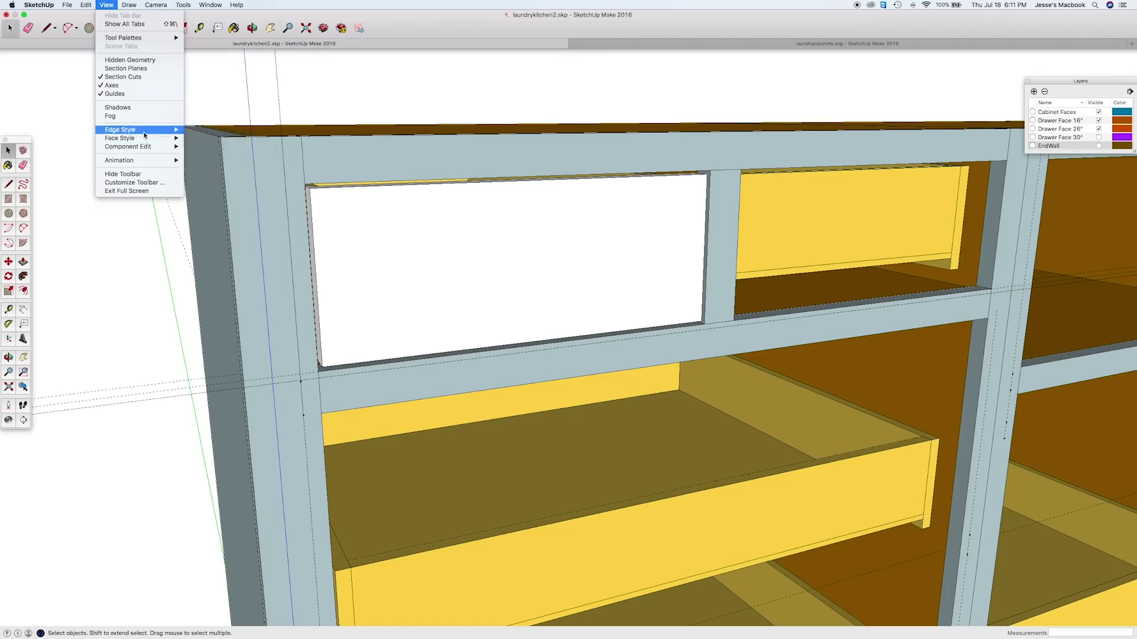
click(215, 138)
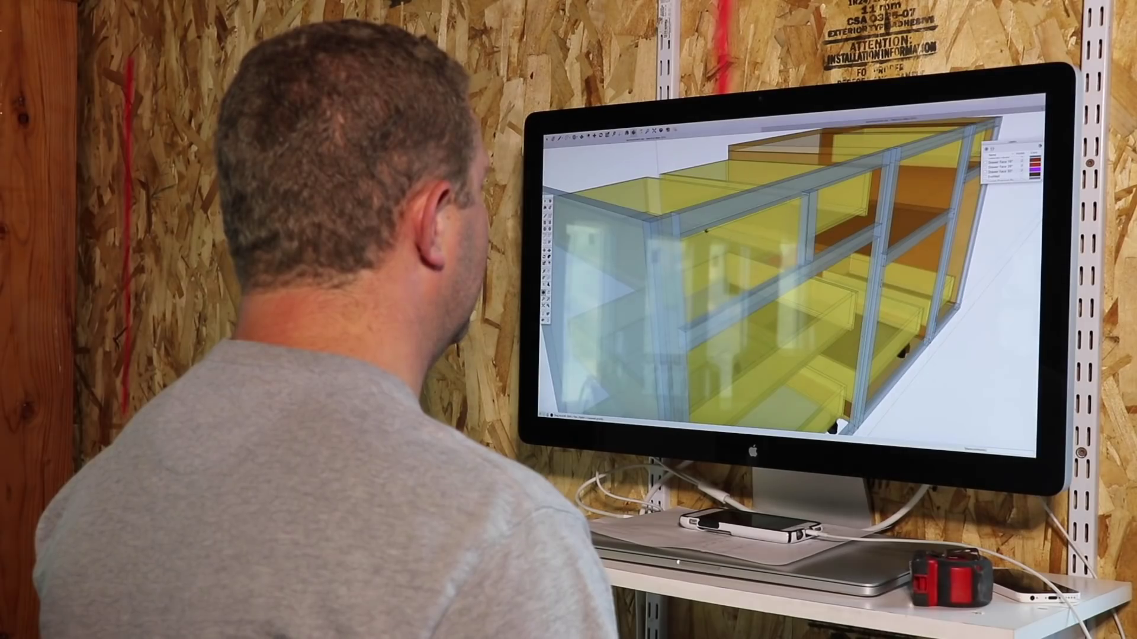
Hide the 30" Base Cabinet and Cabinet Faces layers to expose the upper drawer box behind its white drawer front
mouse_move(768, 259)
middle_down()
mouse_move(789, 257)
mouse_move(757, 267)
mouse_move(766, 263)
middle_up()
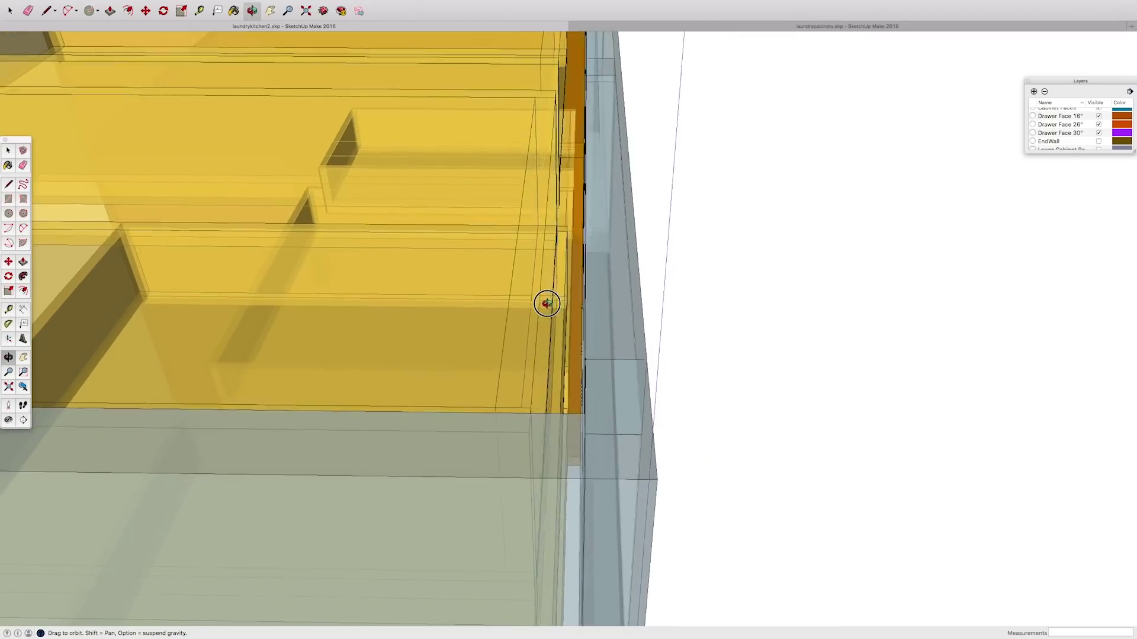
mouse_move(546, 304)
mouse_down()
mouse_move(591, 332)
mouse_move(566, 355)
mouse_move(561, 228)
mouse_move(569, 387)
mouse_up()
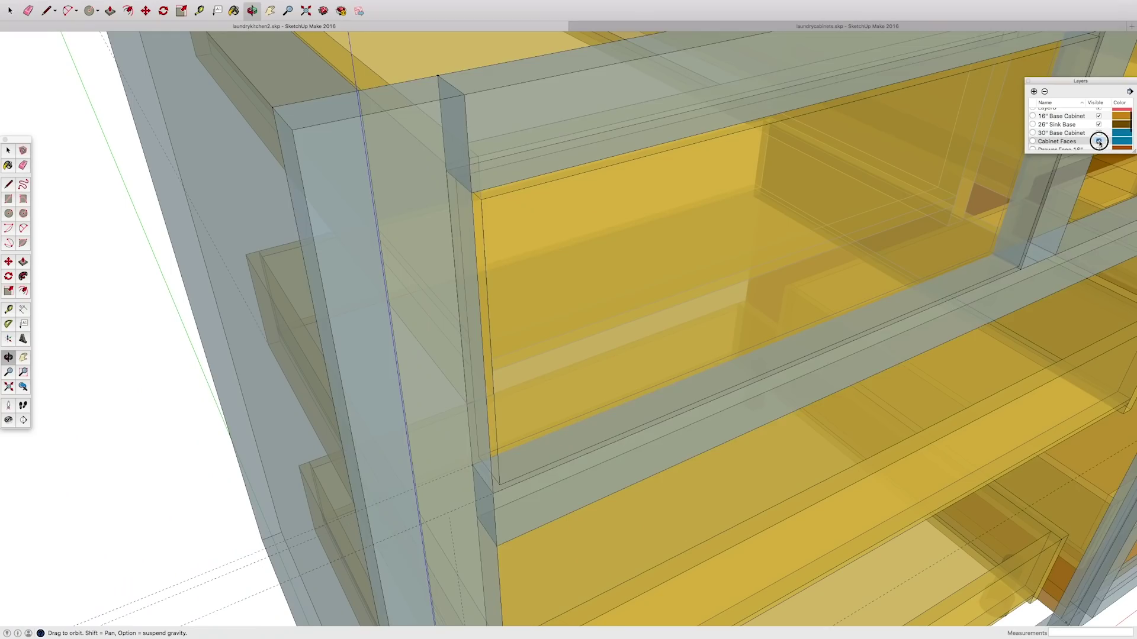
drag(681, 190, 721, 163)
drag(533, 145, 495, 269)
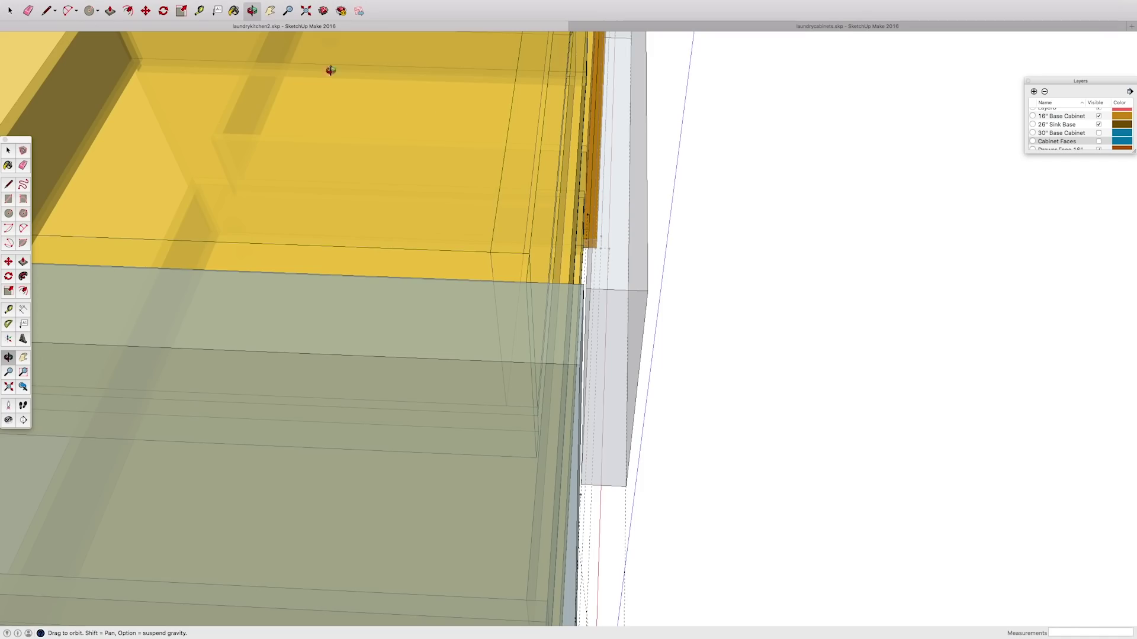
drag(461, 147, 561, 270)
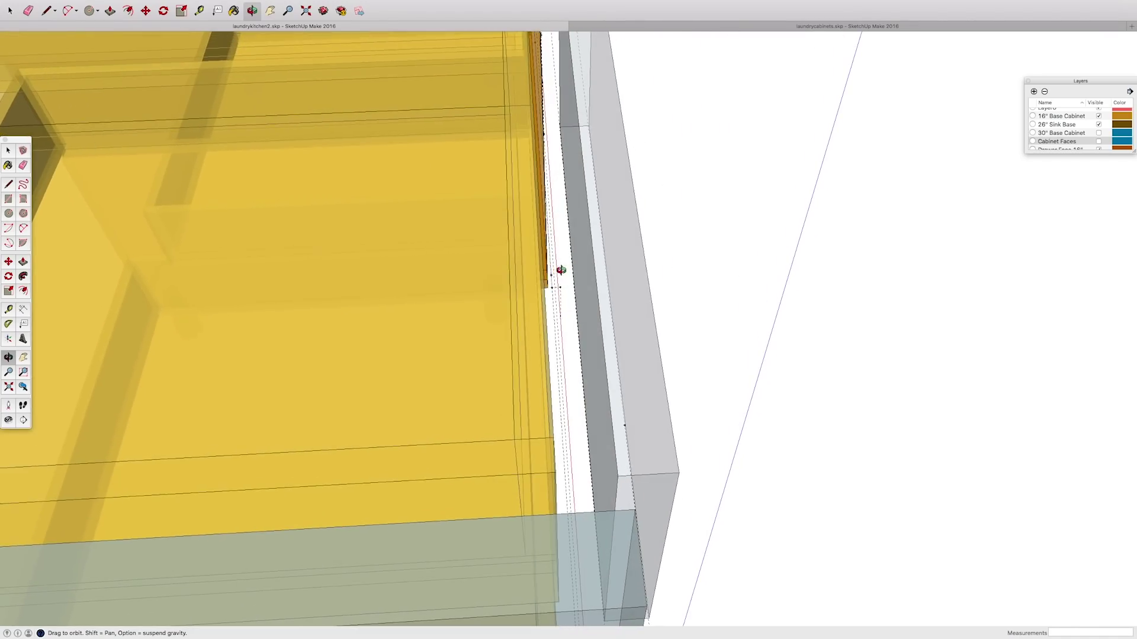
Move the 30" cabinet's first upper drawer box forward along the green axis, against the back of its drawer front
click(146, 10)
click(556, 473)
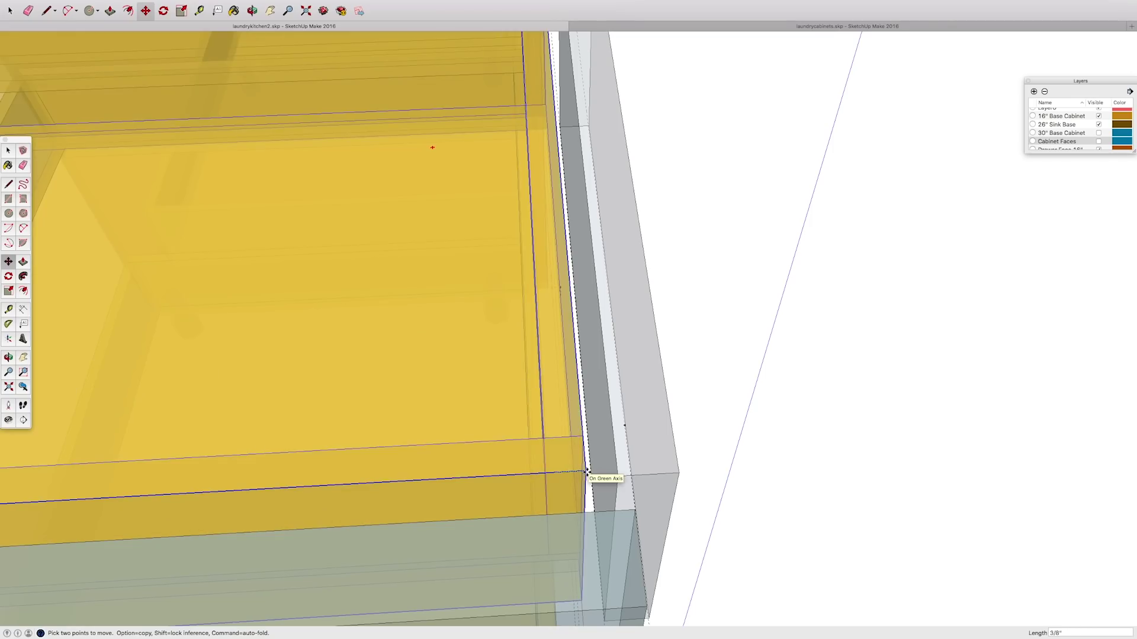
key(Right)
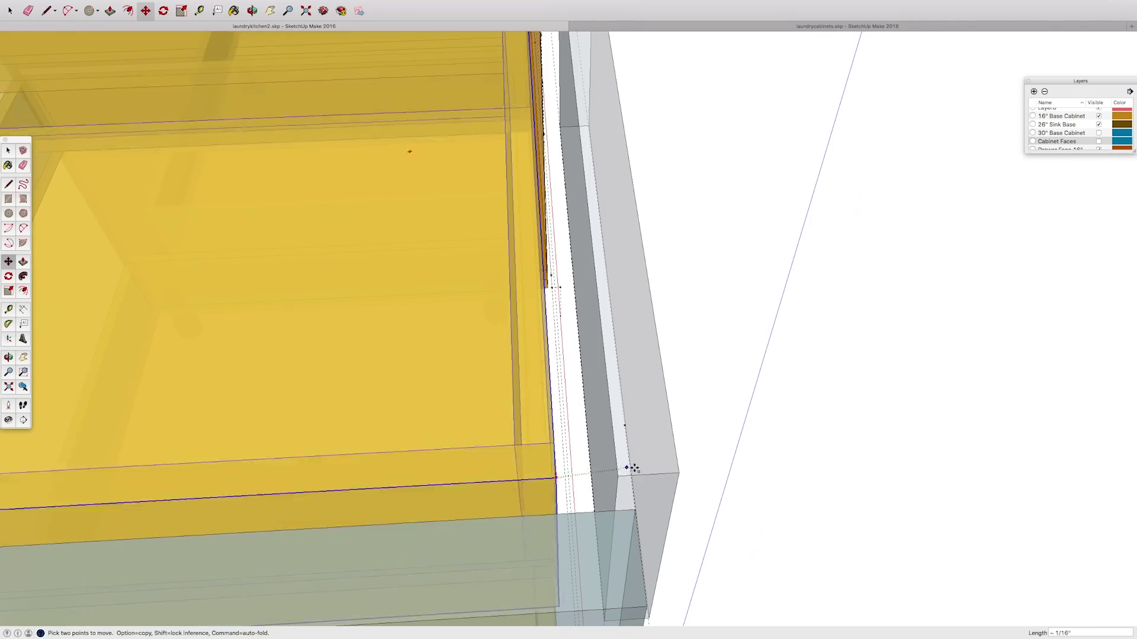
key(Up)
key(Left)
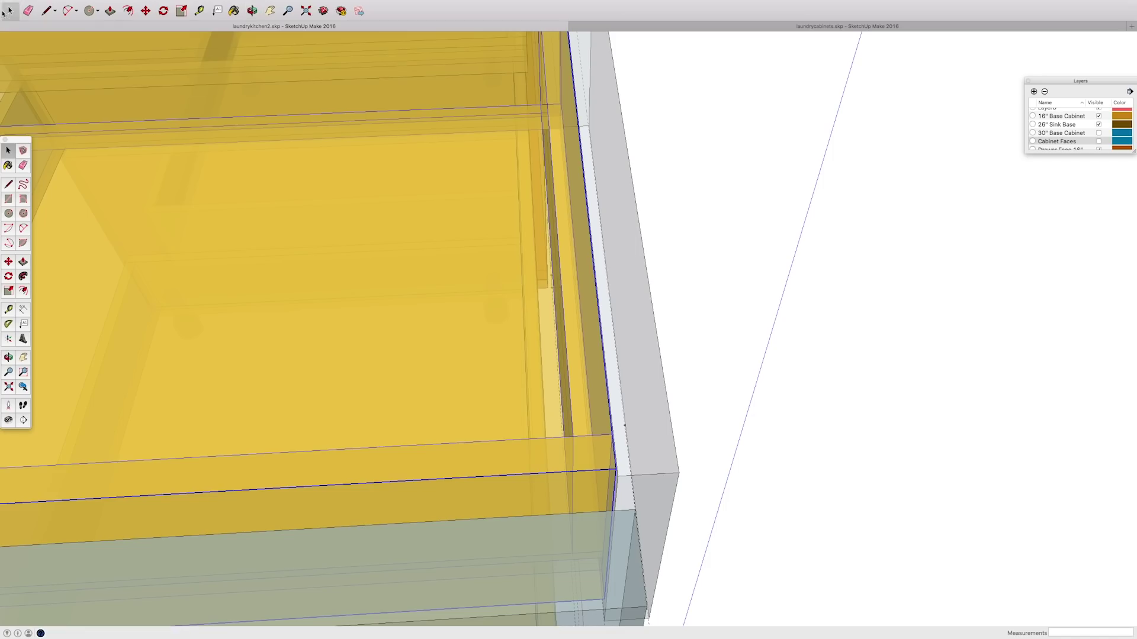
scroll(633, 433, up, 2)
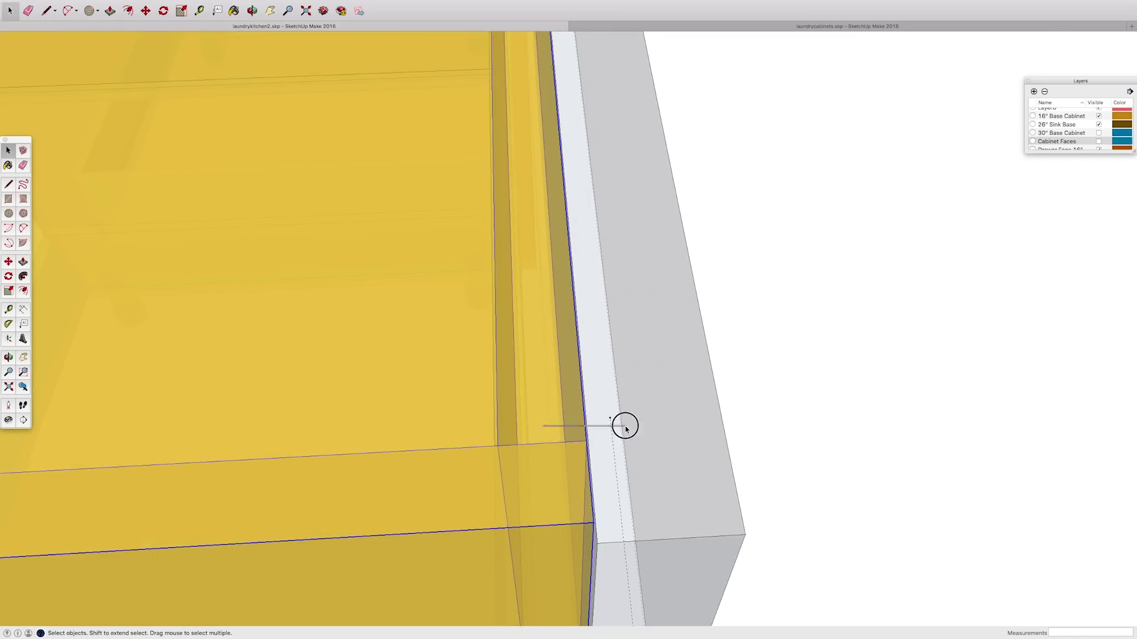
drag(625, 426, 624, 426)
drag(564, 388, 576, 488)
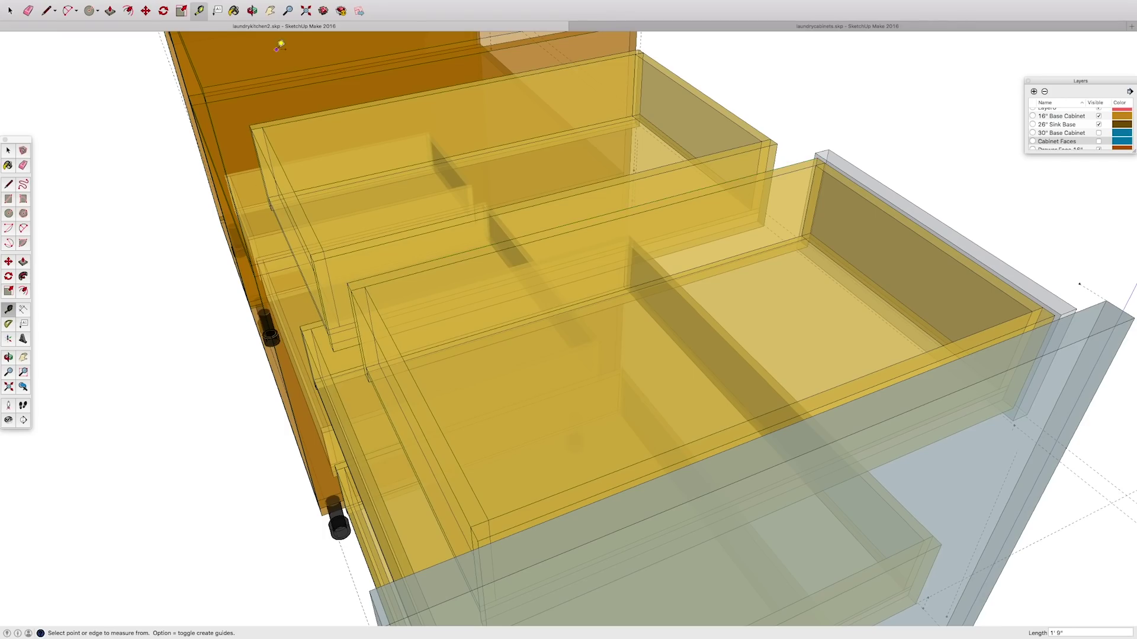
drag(390, 218, 370, 290)
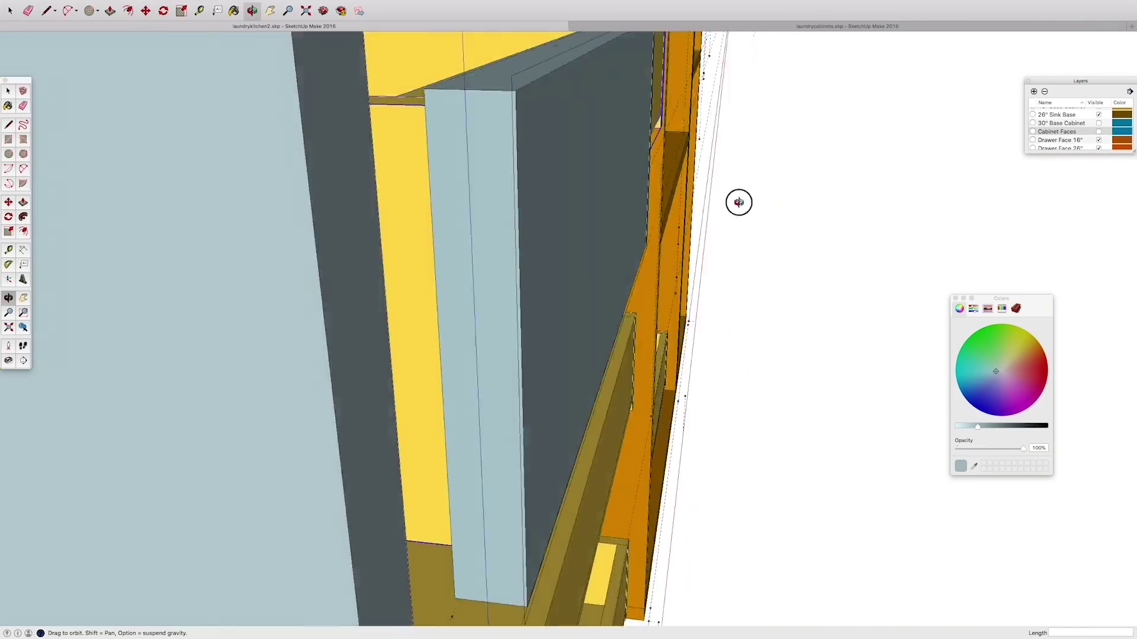
Examine the inset fronts in the face frames and the drawer boxes behind them, checking all three base cabinets
mouse_move(739, 201)
middle_down()
mouse_move(668, 199)
mouse_move(647, 178)
mouse_move(762, 246)
middle_up()
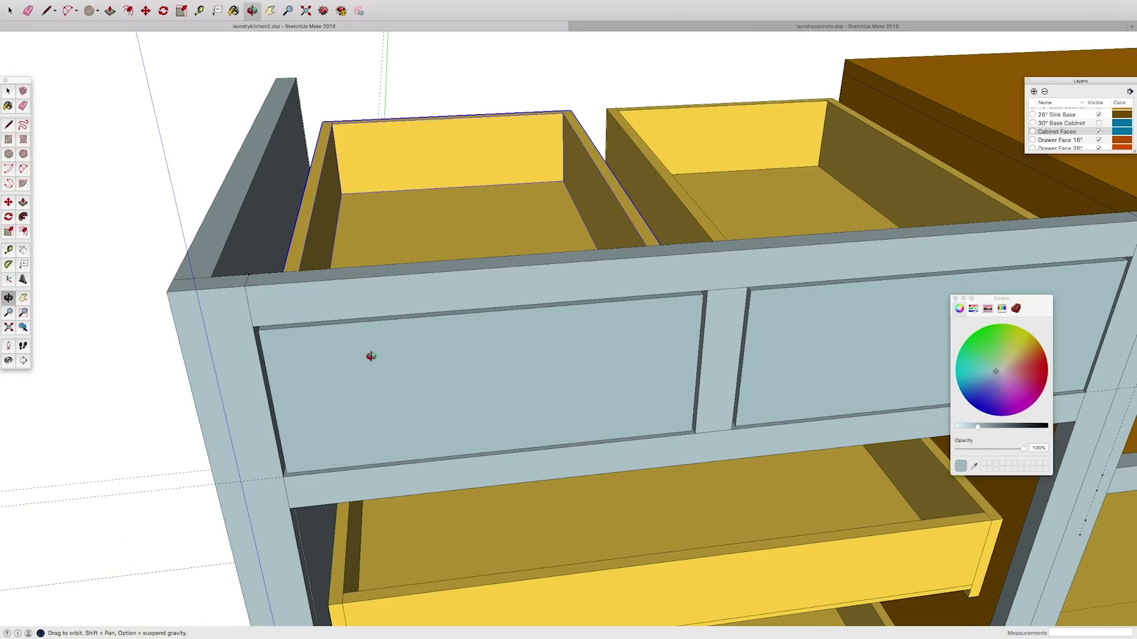
drag(363, 422, 344, 238)
scroll(631, 308, up, 4)
scroll(631, 308, down, 7)
mouse_move(636, 323)
mouse_down()
mouse_move(558, 282)
mouse_move(571, 296)
mouse_up()
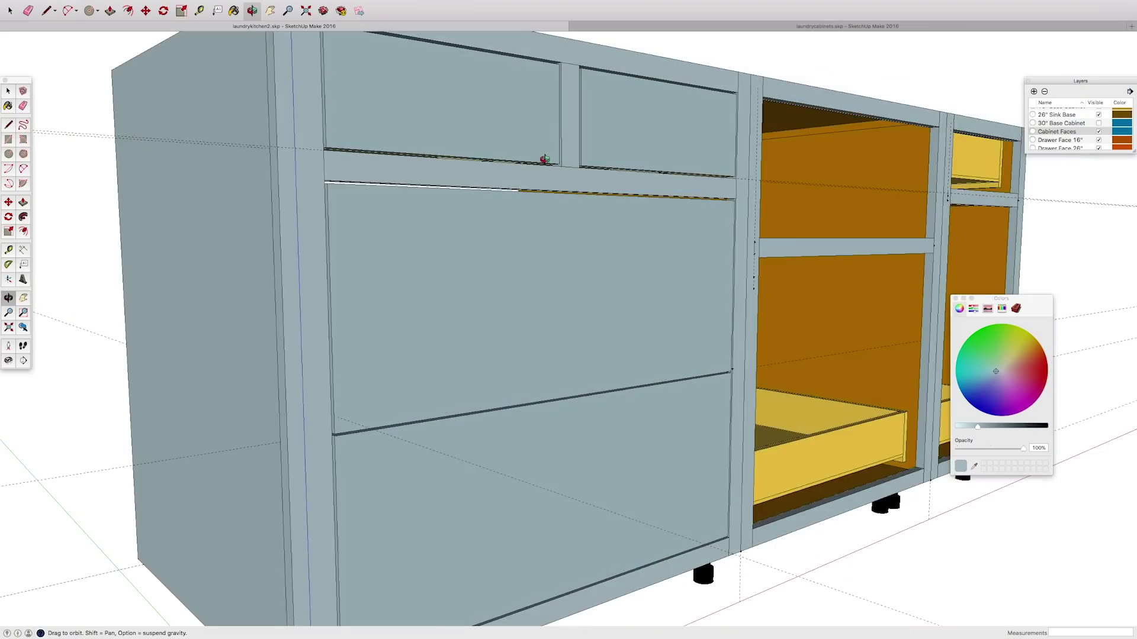
mouse_move(546, 158)
mouse_down()
mouse_move(604, 178)
mouse_move(626, 210)
mouse_up()
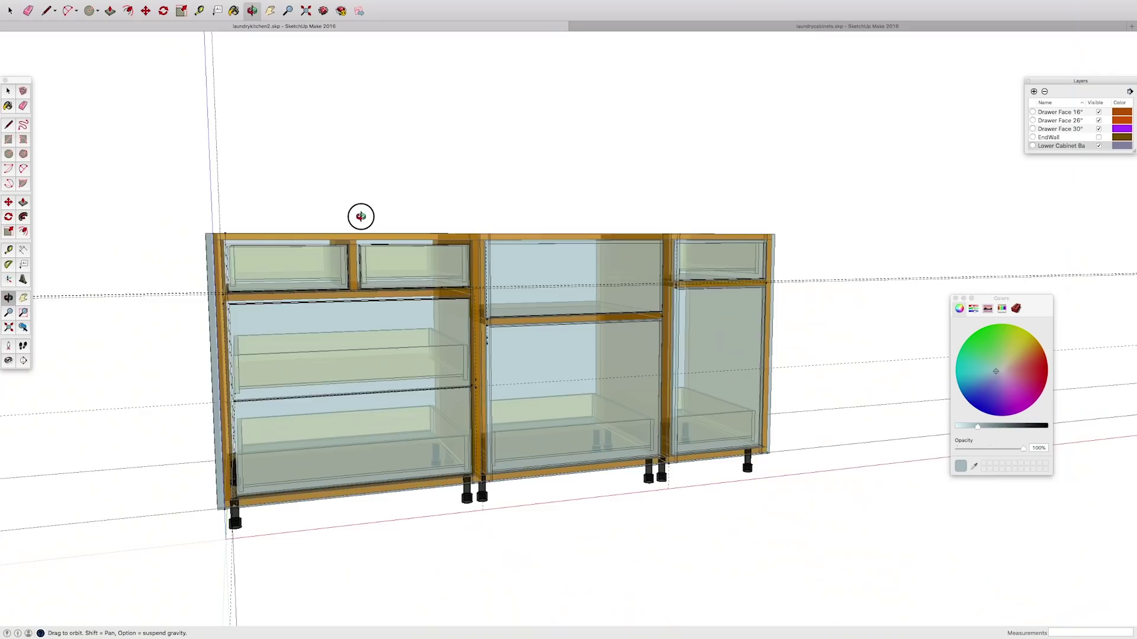
drag(361, 216, 472, 281)
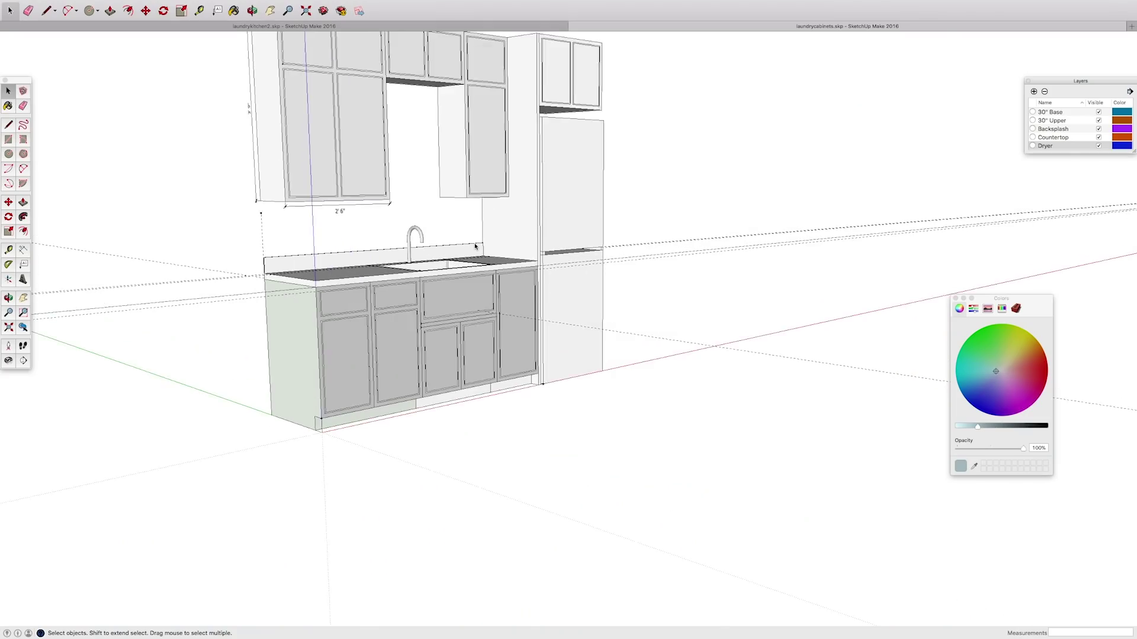
Look over the full cabinet layout in laundrycabinets.skp and return to laundrykitchen2.skp
scroll(472, 227, up, 3)
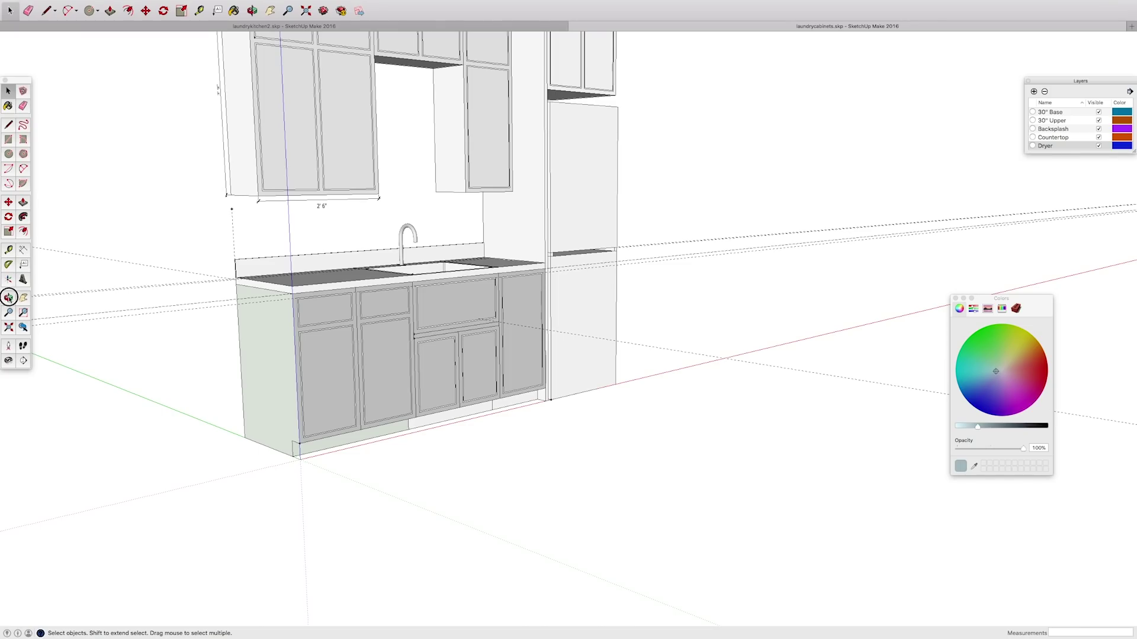
scroll(255, 293, down, 3)
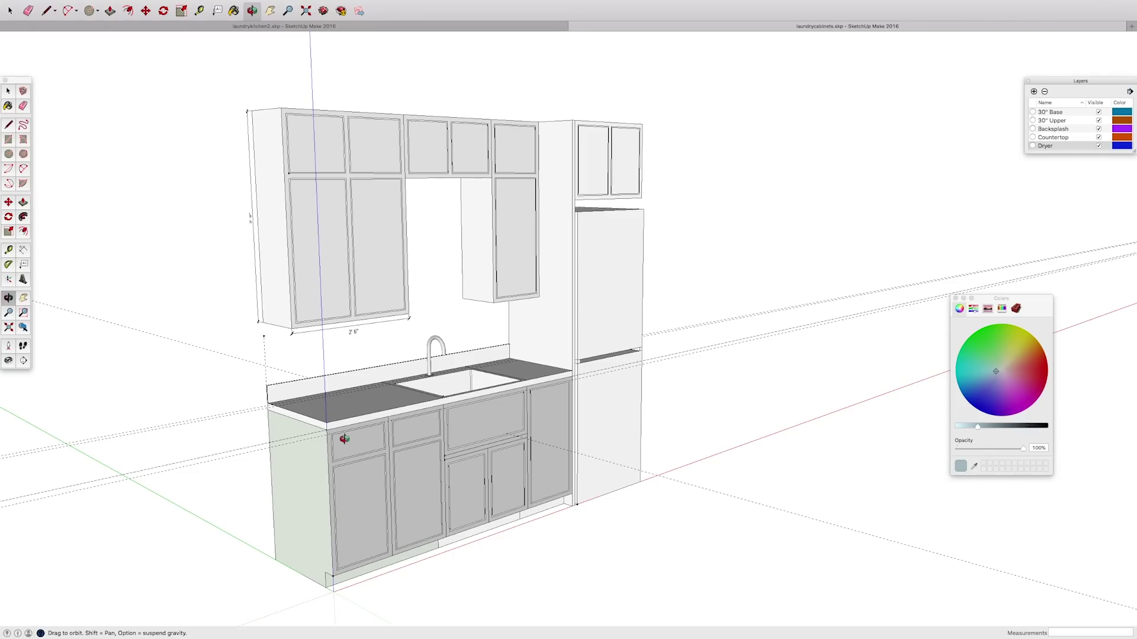
click(478, 27)
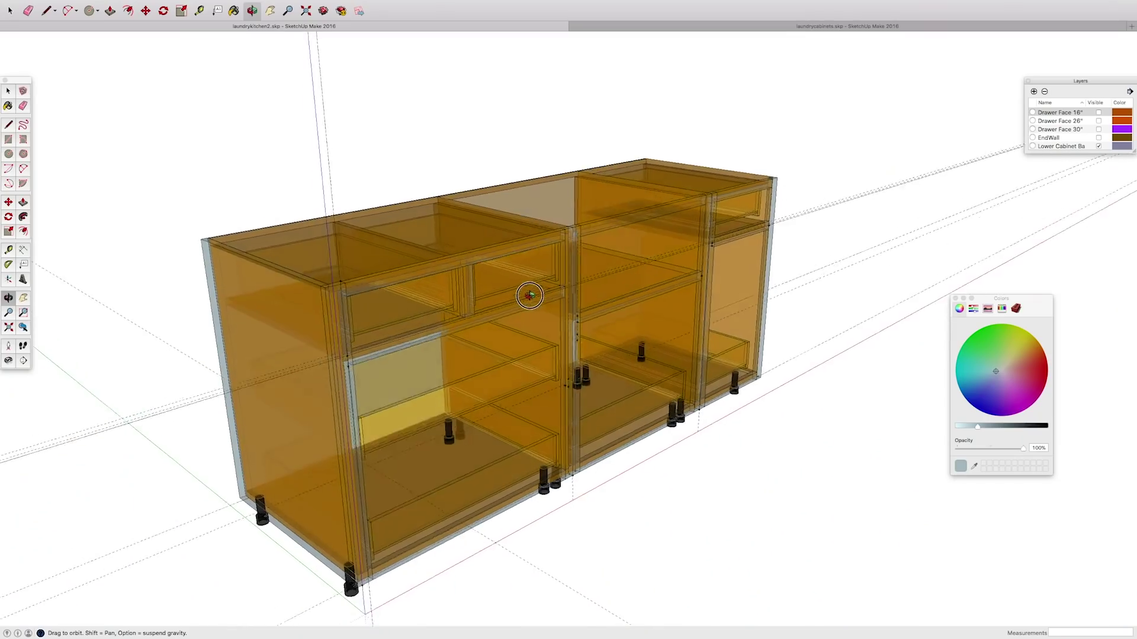
Show the Drawer Face 30", Drawer Face 26" and Drawer Face 16" layers on the base cabinets
drag(528, 292, 565, 333)
scroll(489, 372, up, 5)
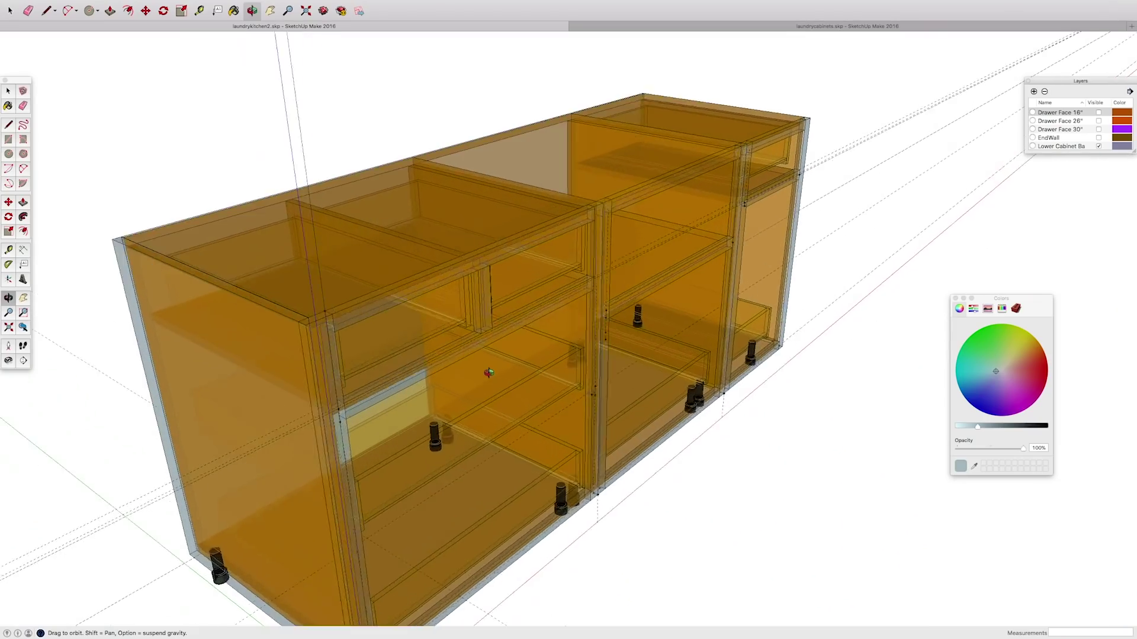
scroll(490, 385, down, 3)
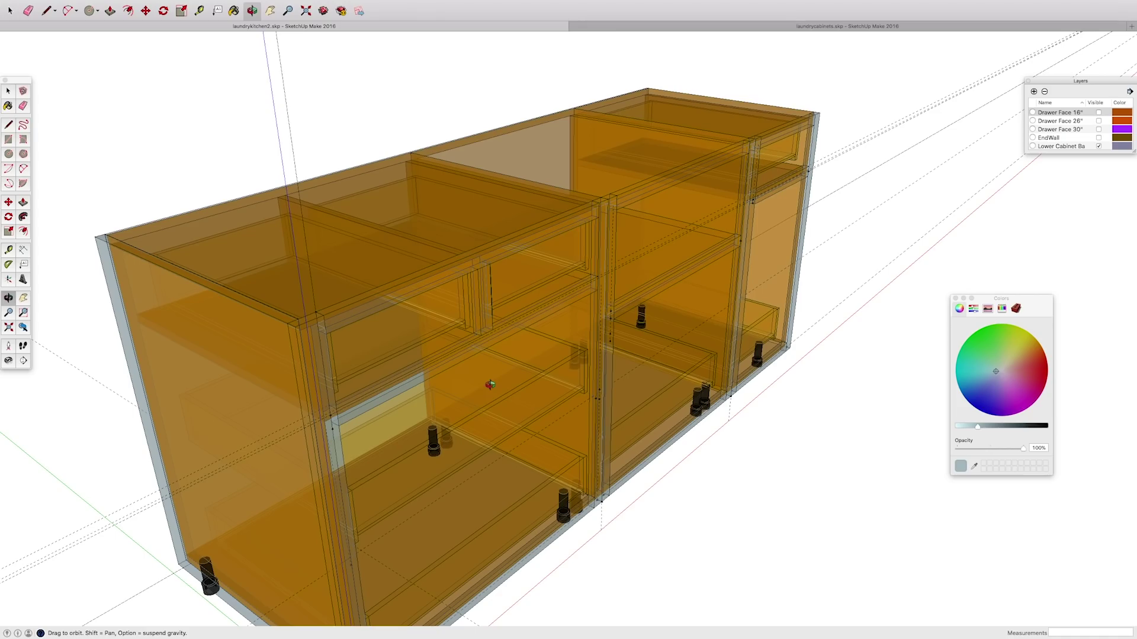
drag(494, 417, 511, 382)
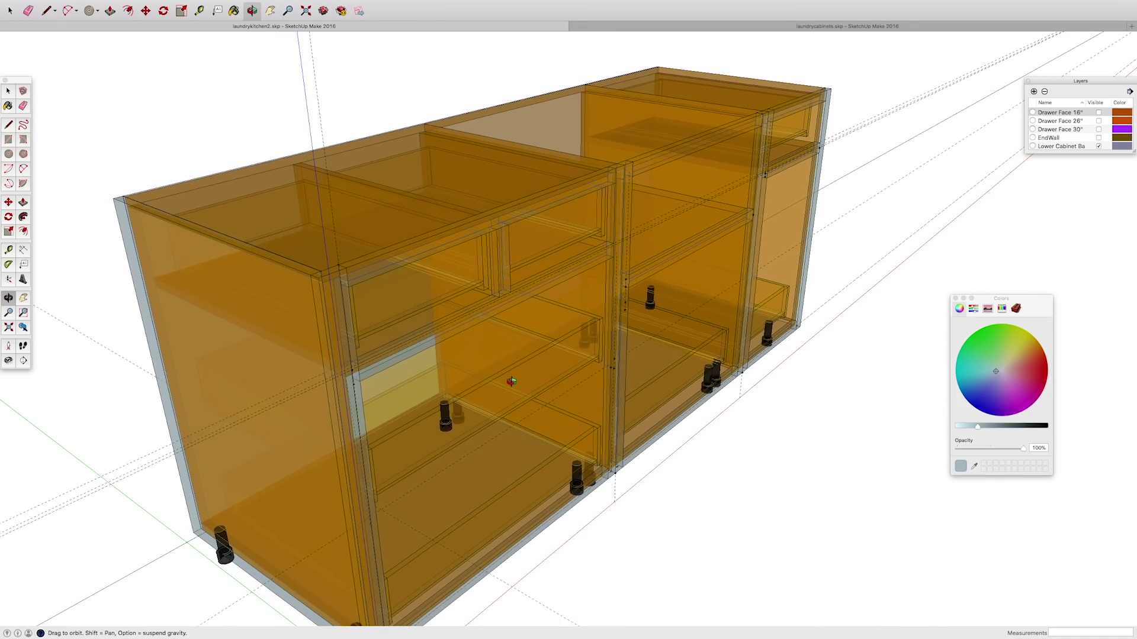
click(1099, 130)
click(1099, 121)
click(1099, 112)
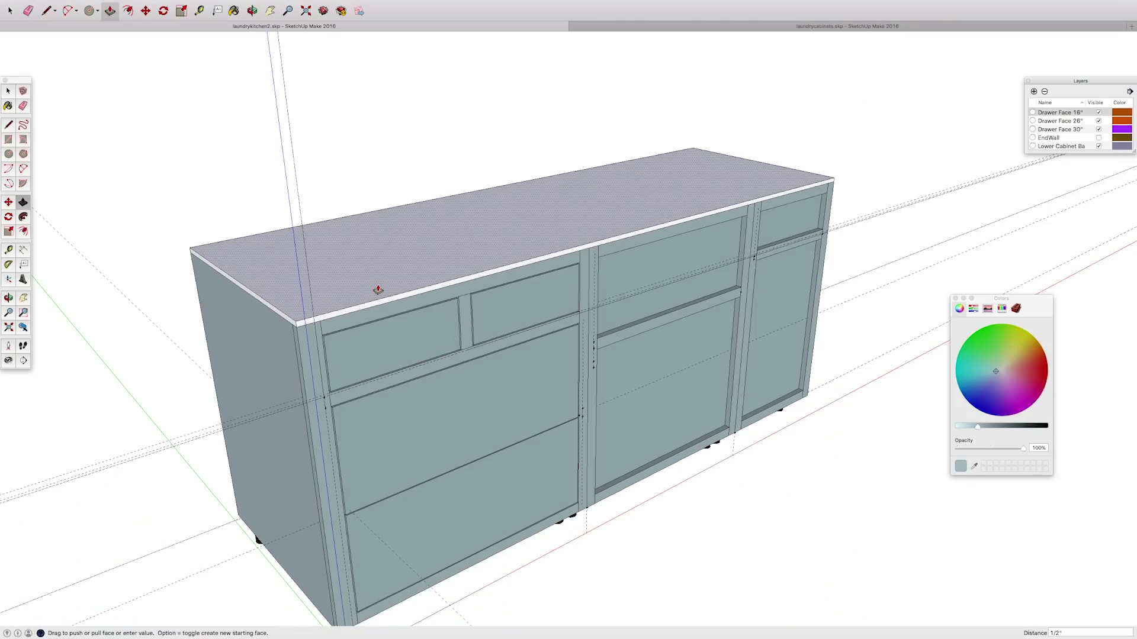
Push/Pull the countertop face up to a thickness of 1 7/16"
drag(378, 290, 378, 285)
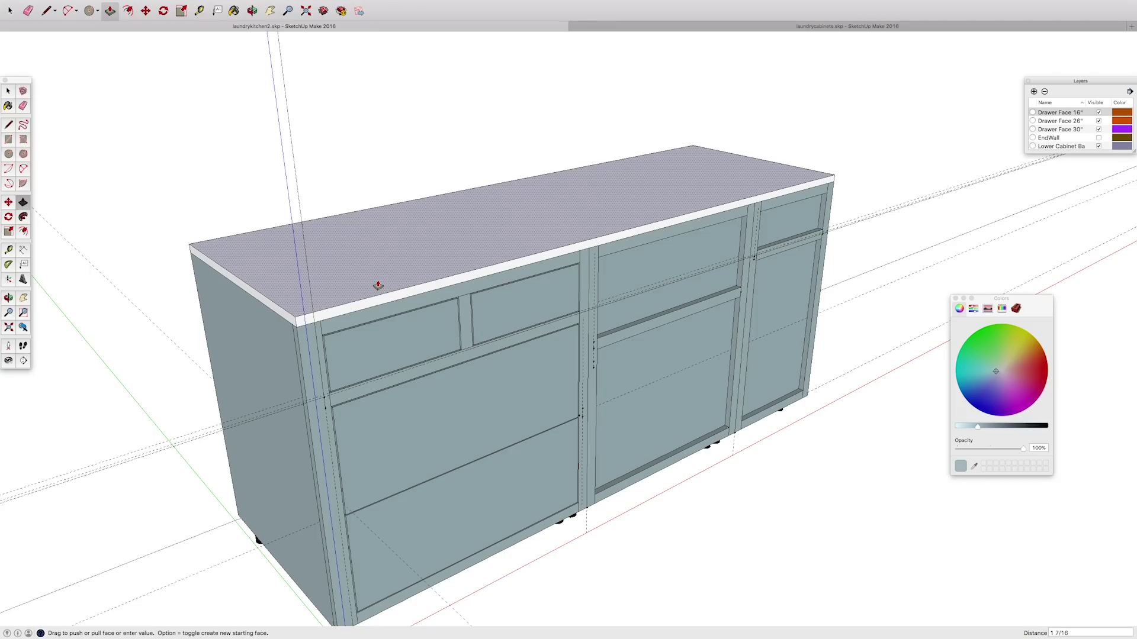
key(Return)
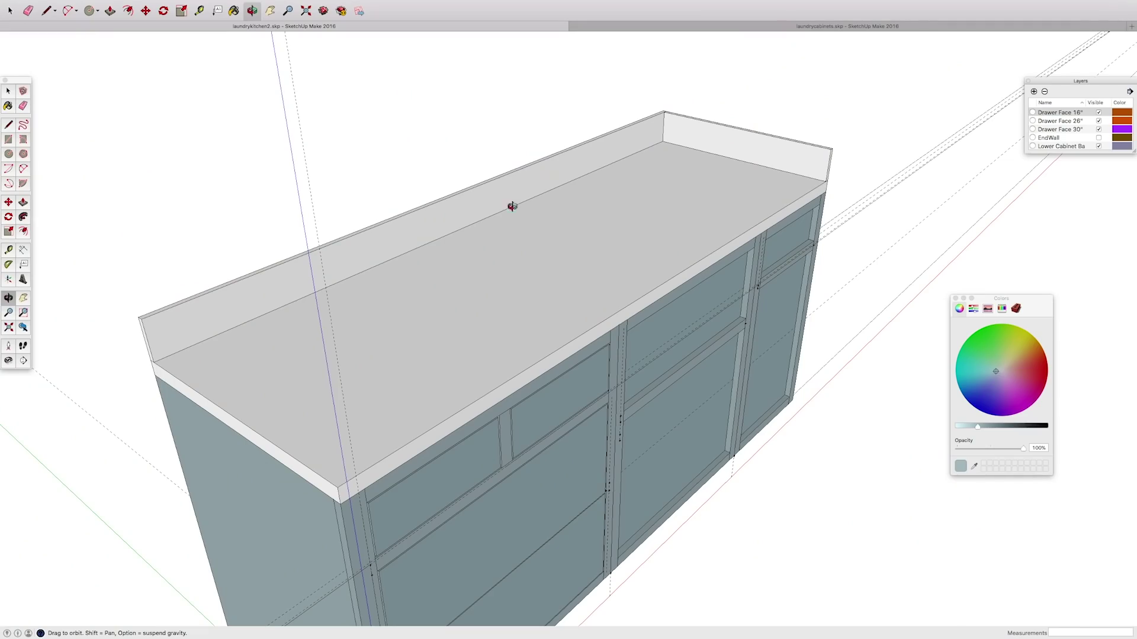
Offset the outline of the cabinet's top panel inward to form an inner rectangle
drag(512, 206, 147, 287)
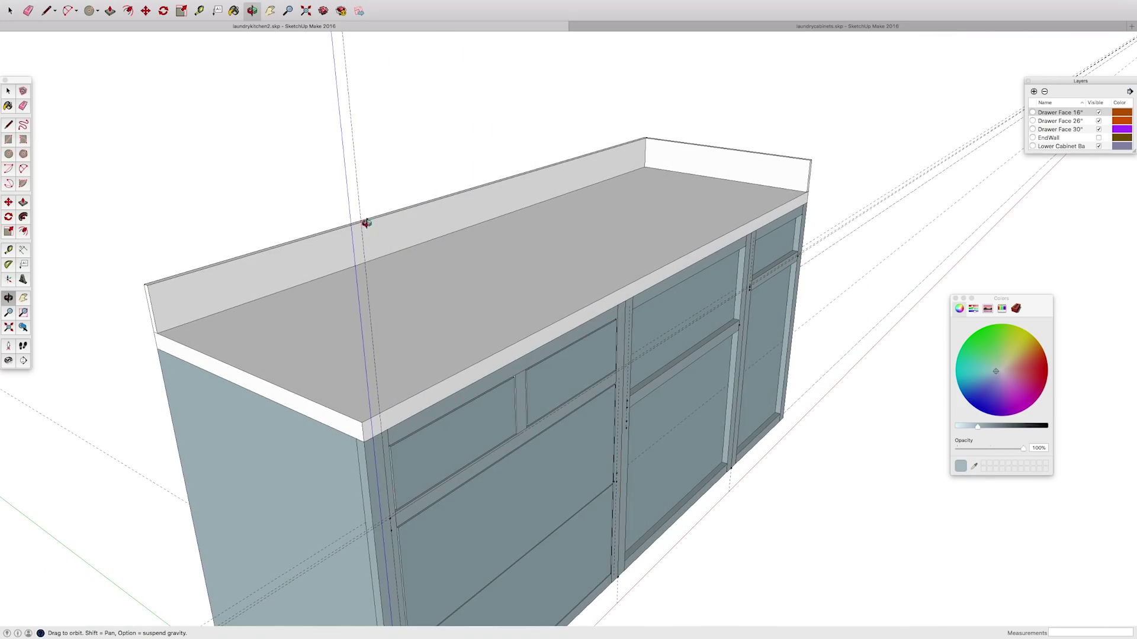
drag(561, 200, 172, 221)
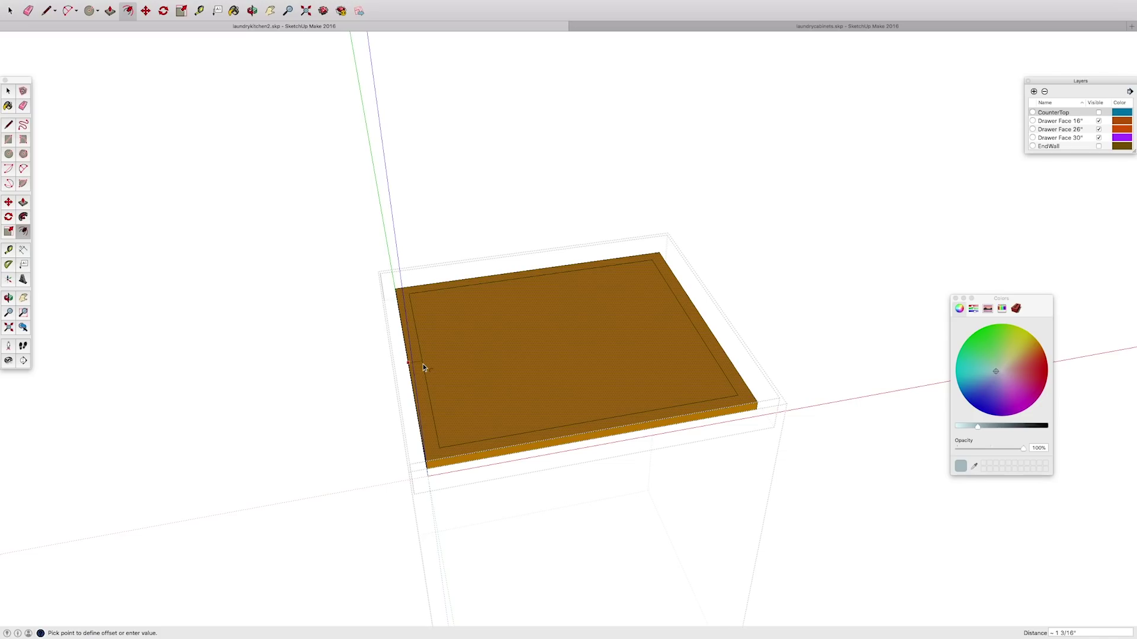
key(Return)
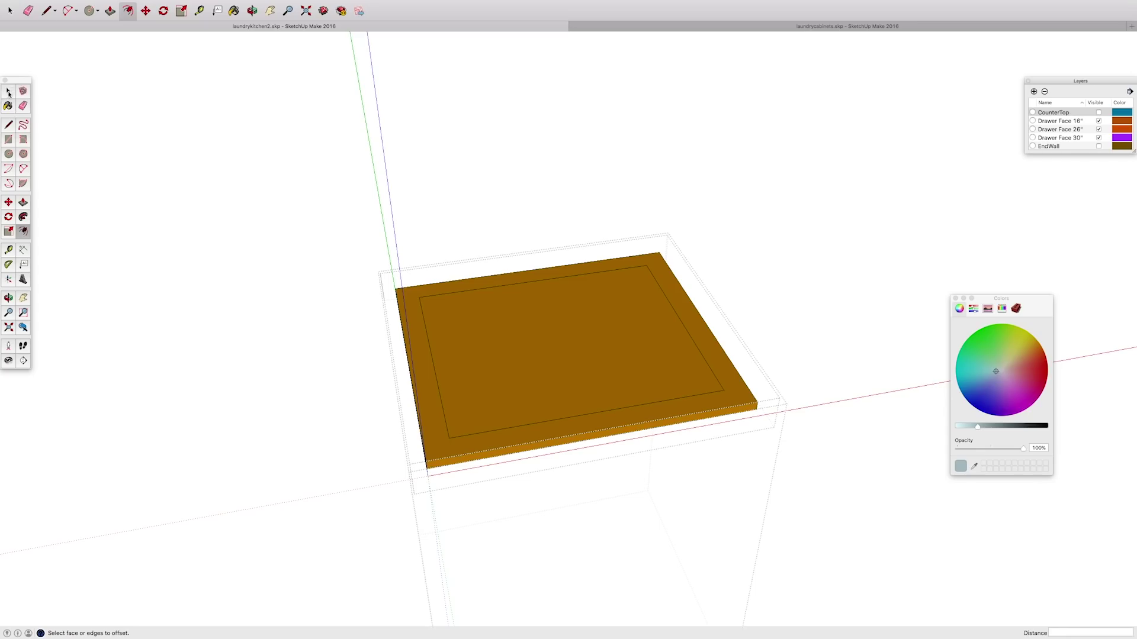
click(9, 93)
key(p)
click(462, 418)
click(468, 466)
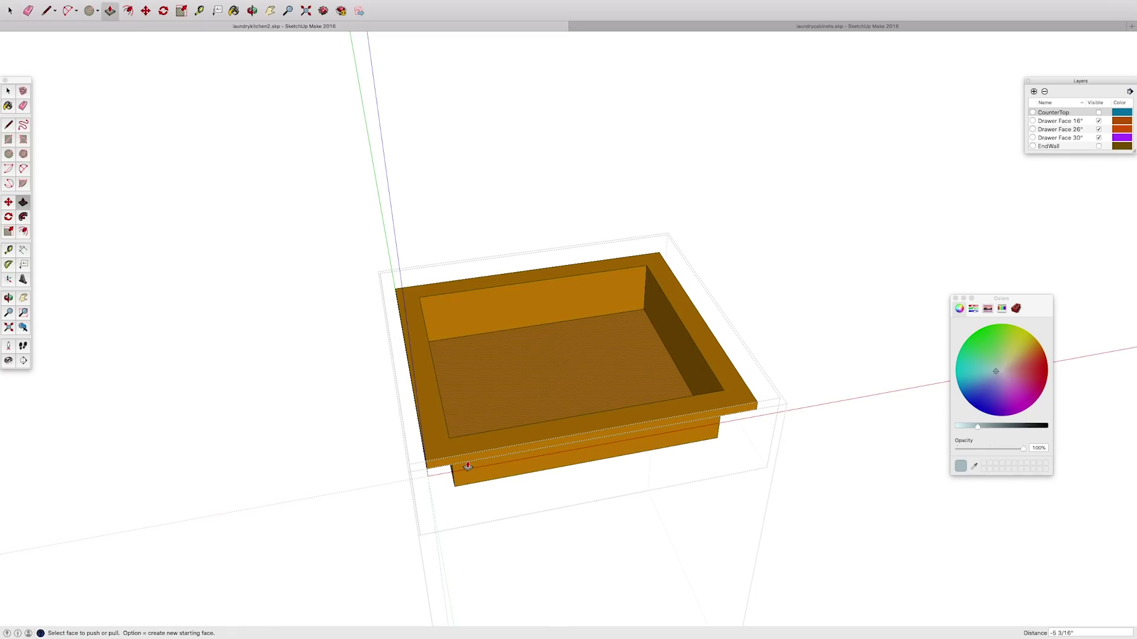
key(super+z)
Cut out the centre of the cabinet's top panel by pushing the inner face down 3/4" and deleting it
click(462, 353)
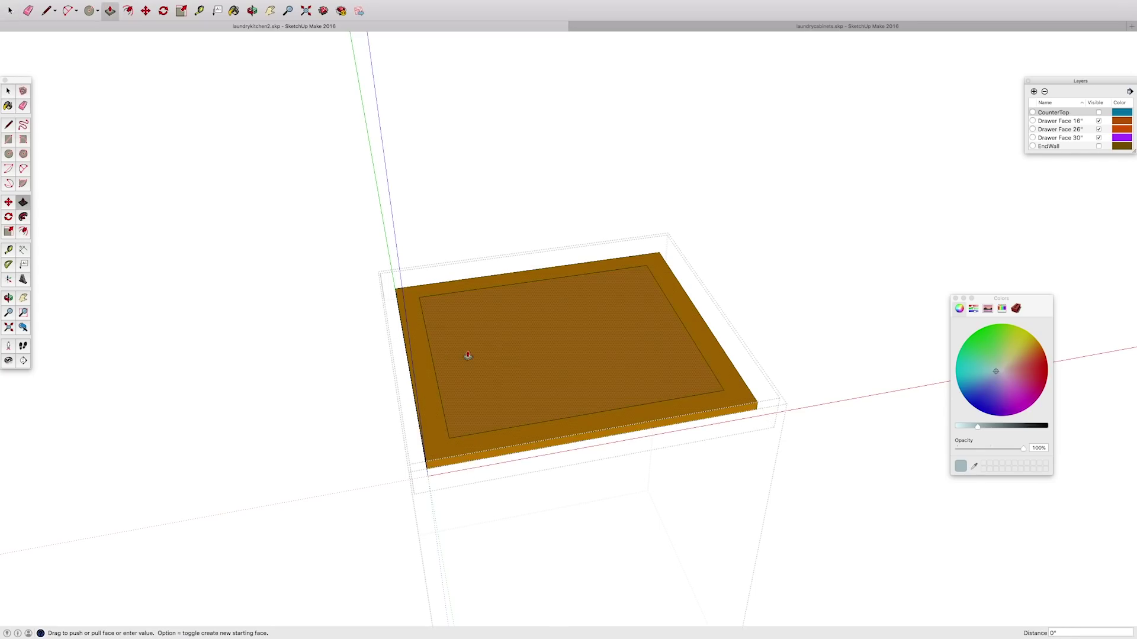
click(429, 476)
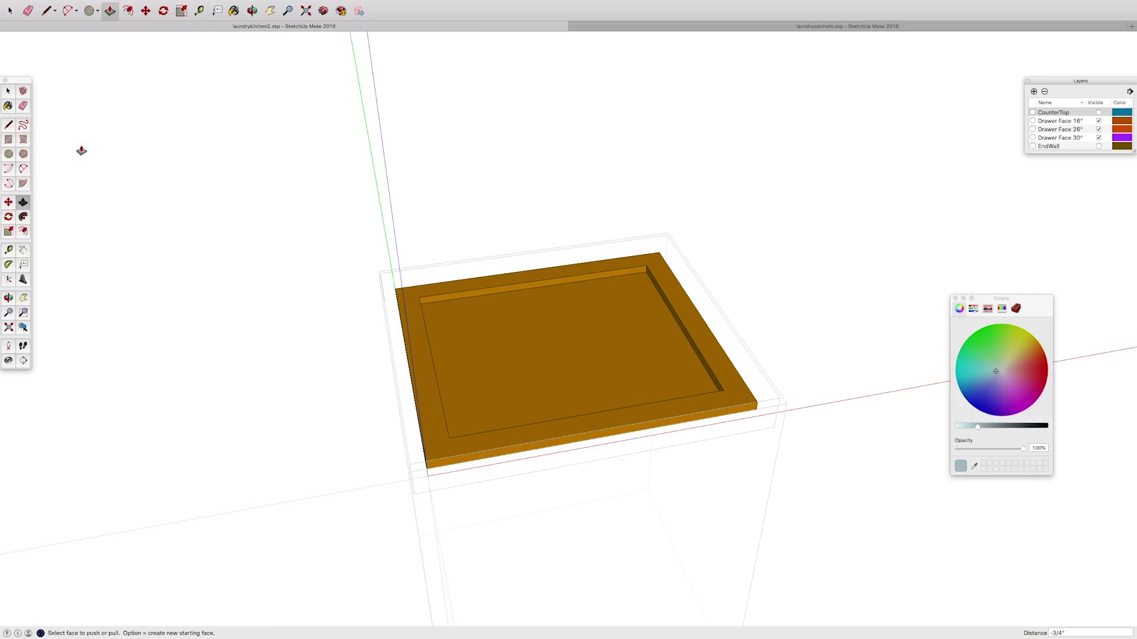
click(7, 91)
key(Delete)
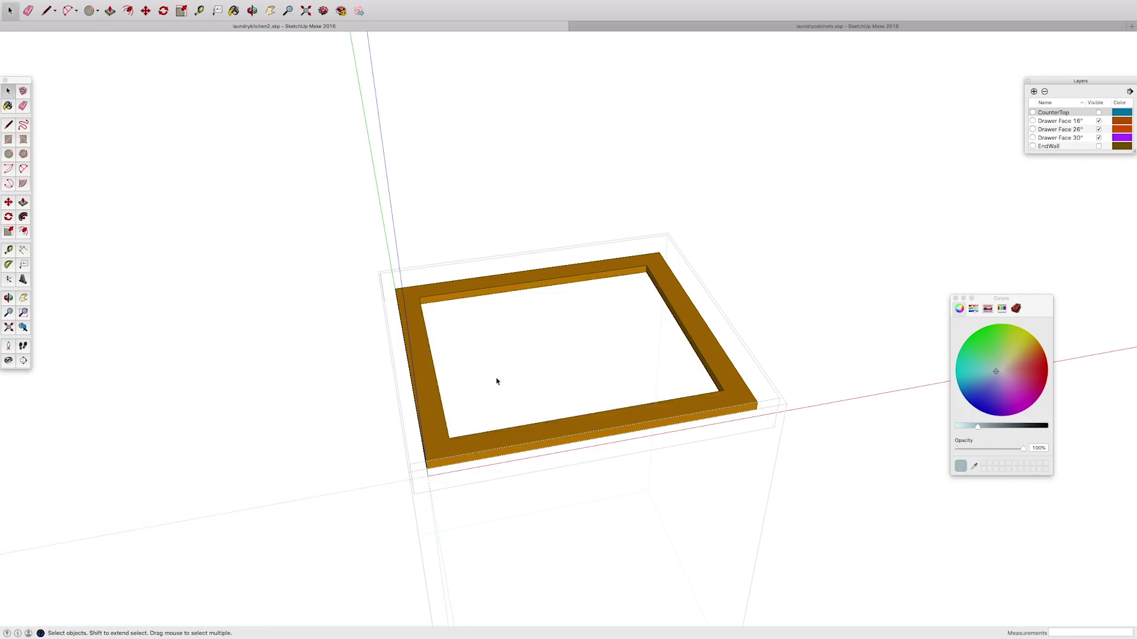
click(187, 102)
click(252, 10)
drag(535, 348, 804, 502)
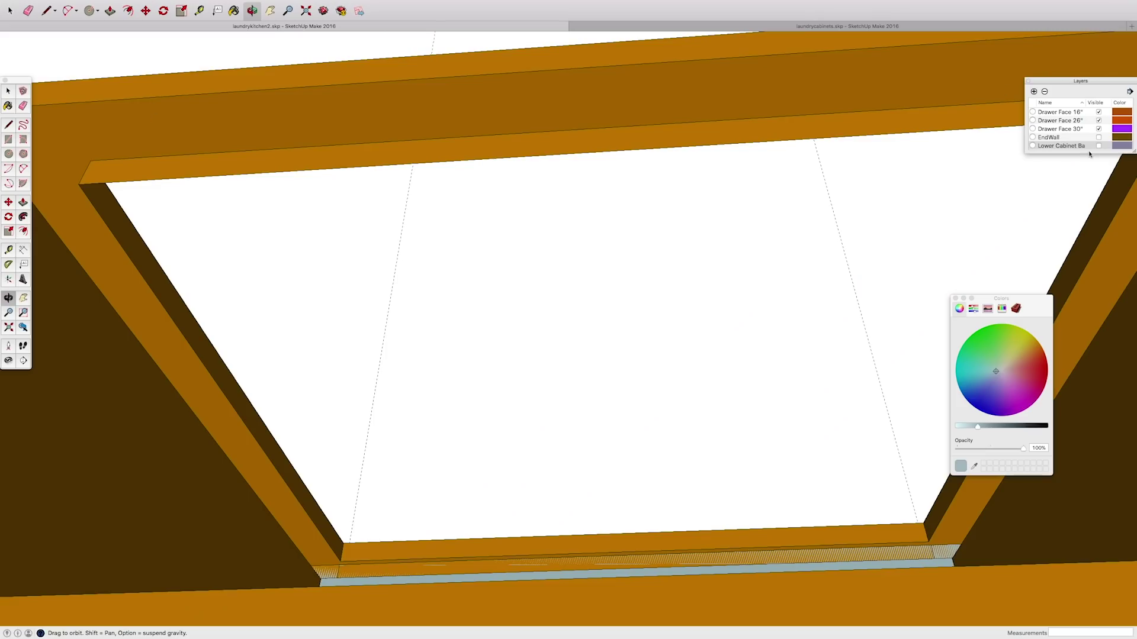
scroll(1064, 149, up, 3)
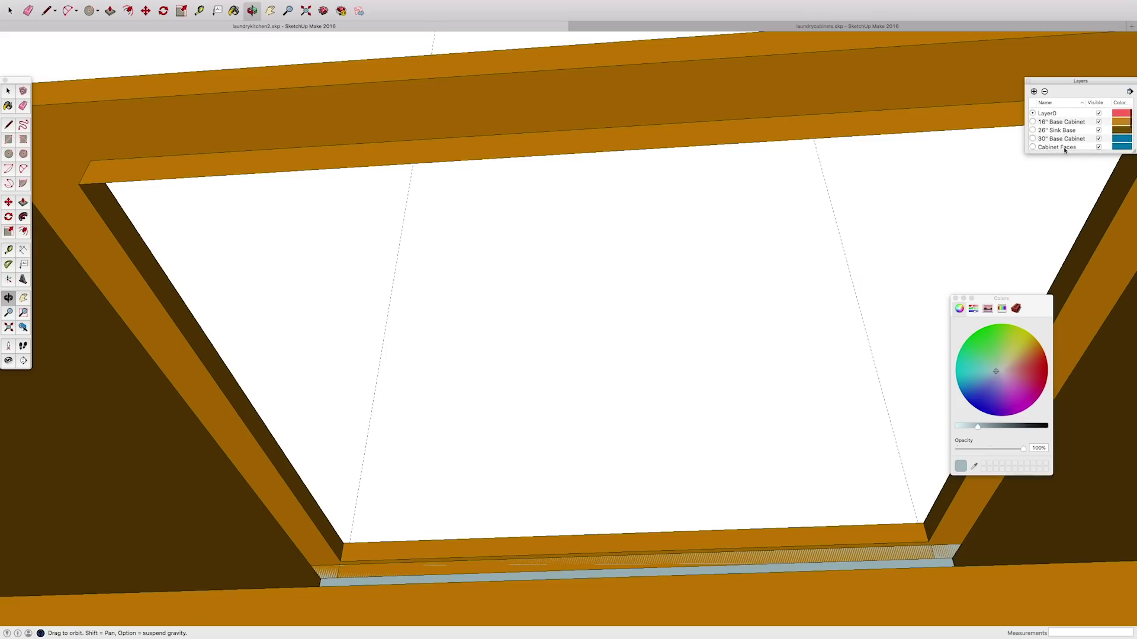
Show the CounterTop layer and mark the sink cabinet's two side positions on the countertop's front edge with the Tape Measure
click(1098, 127)
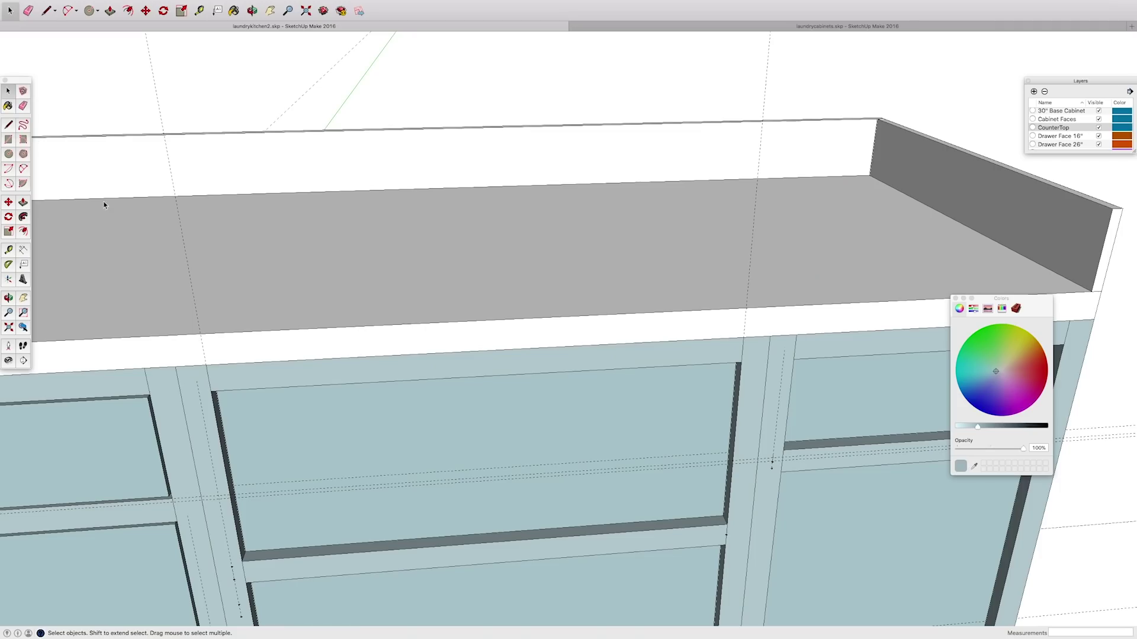
click(198, 29)
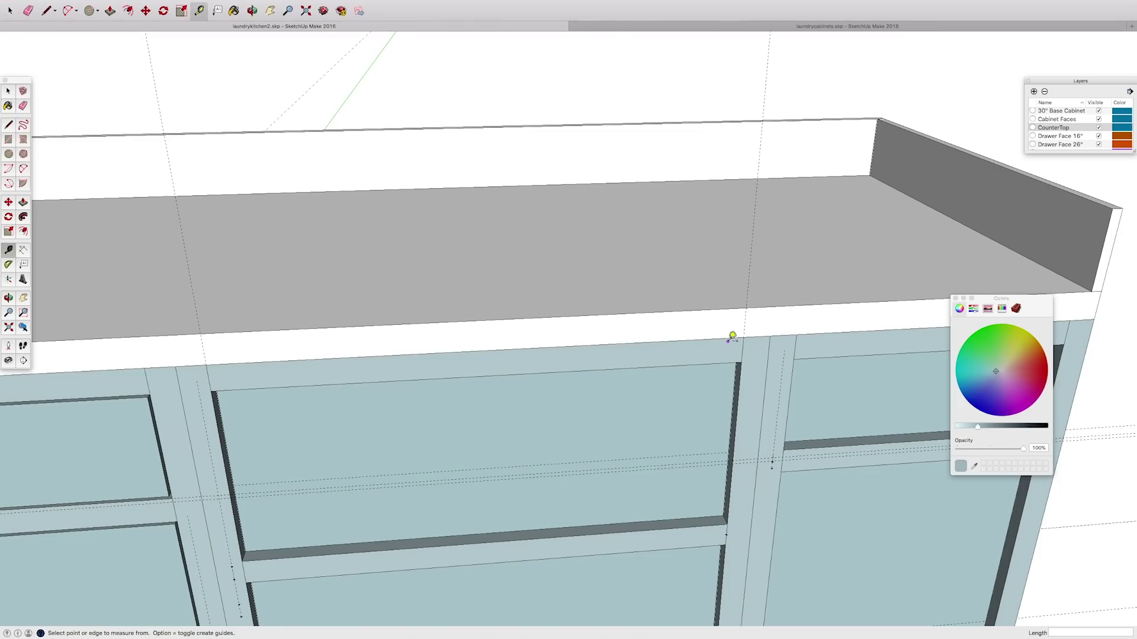
click(746, 308)
click(201, 332)
click(1102, 290)
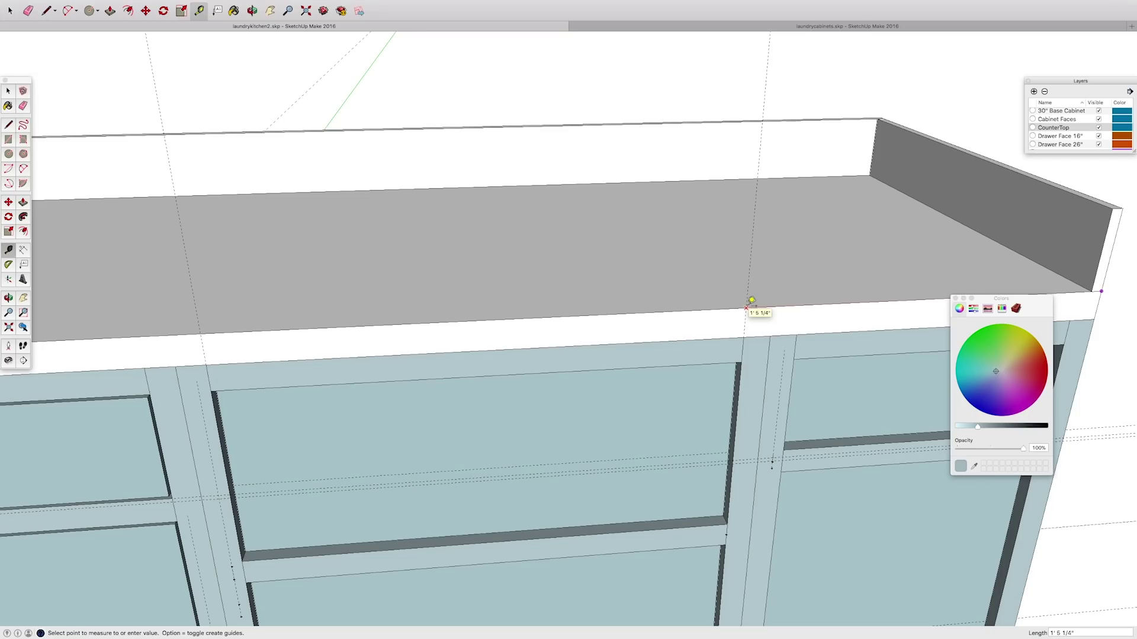
click(748, 307)
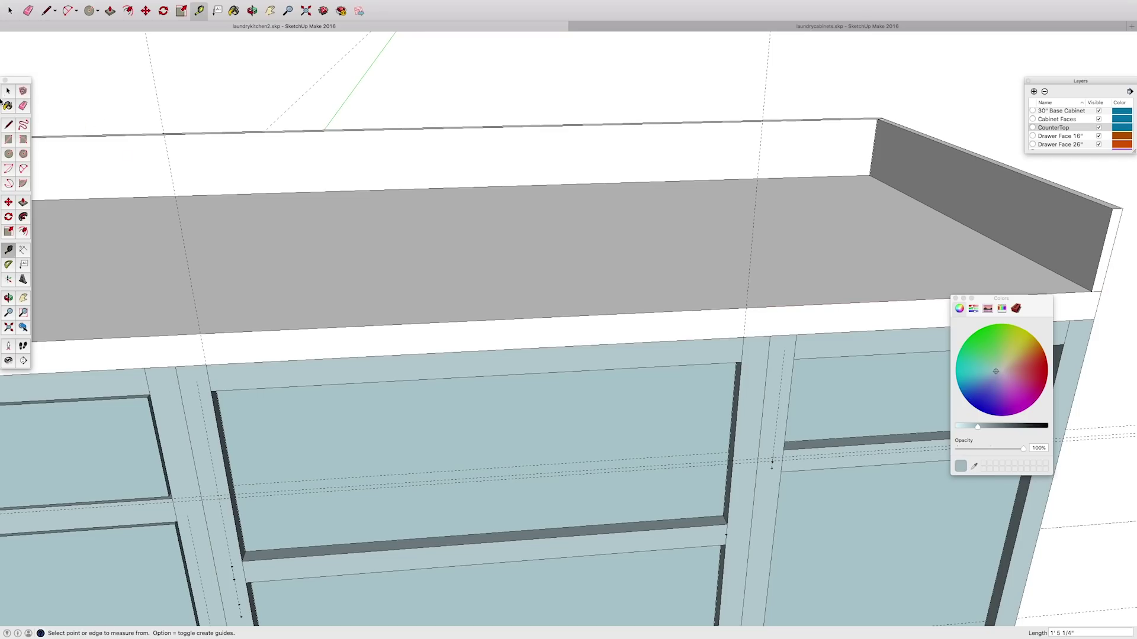
Draw lines across the countertop from the two marks and offset the section between them inward by 2"
click(10, 123)
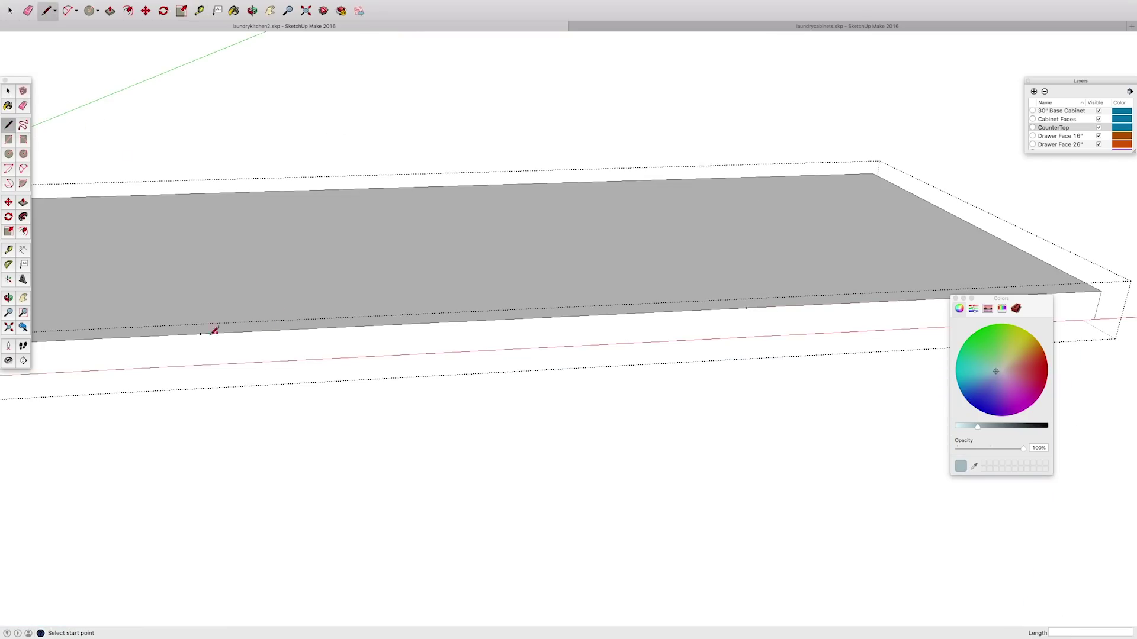
click(746, 307)
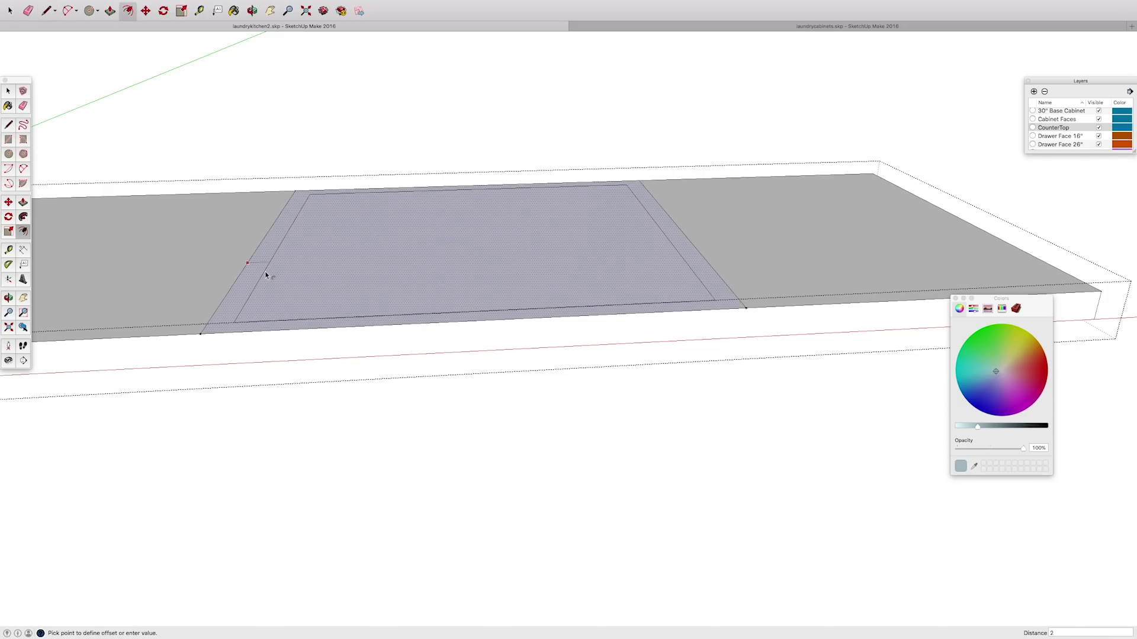
click(266, 275)
Push the inner rectangle of the countertop down 12" to form the sink basin
key(p)
drag(271, 277, 335, 384)
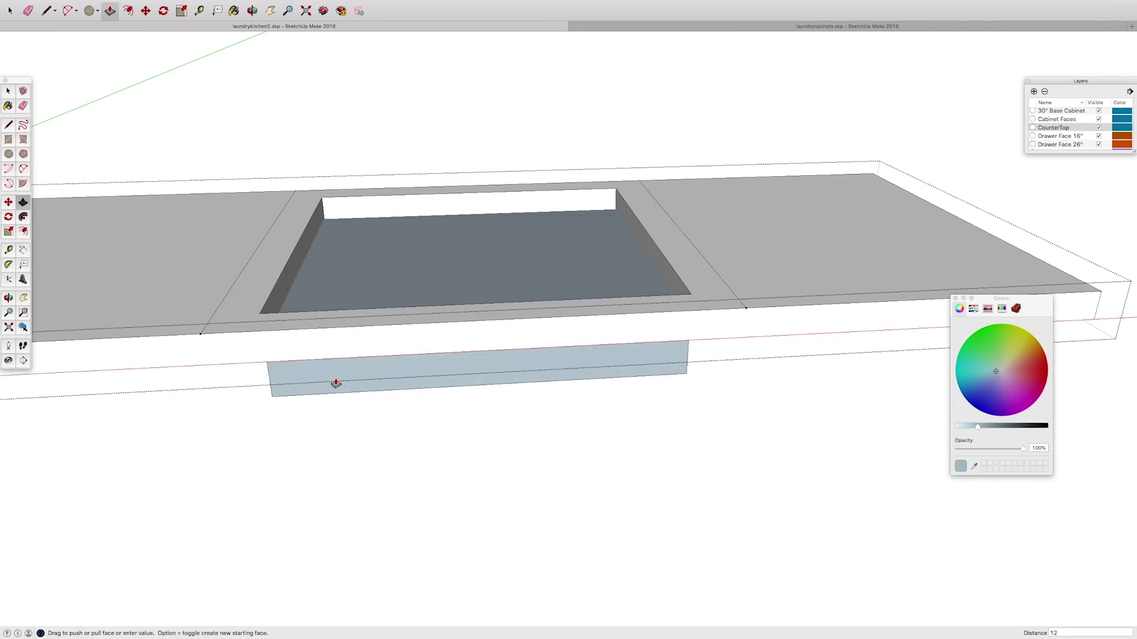
key(Return)
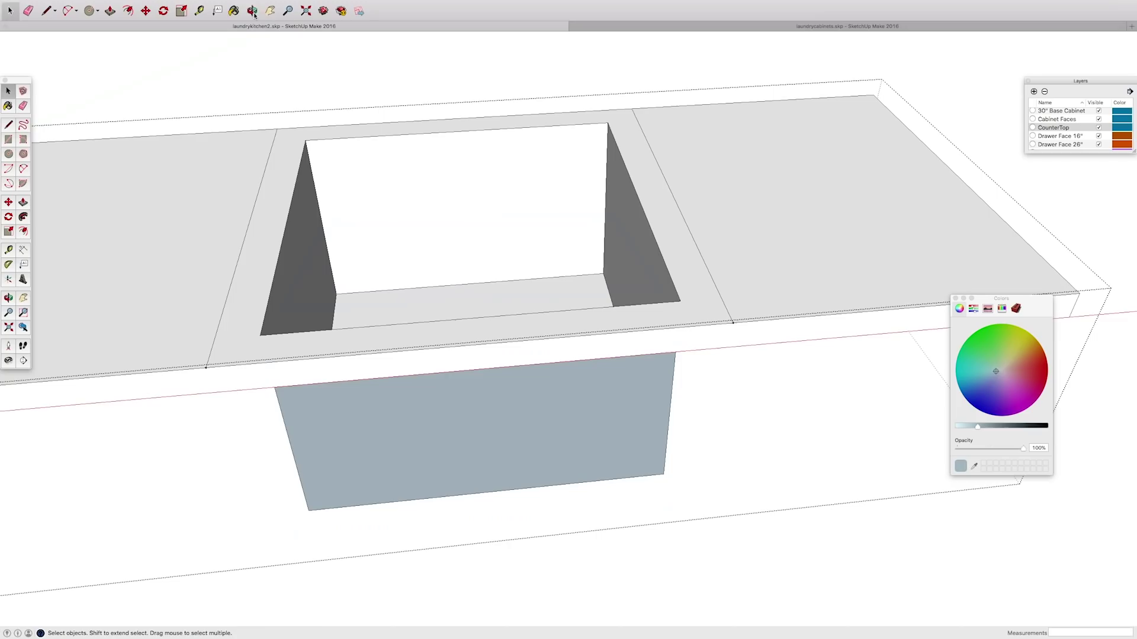
Draw a circular profile at the base of the faucet path behind the sink and extrude it along the curved path with Follow Me
key(o)
mouse_move(229, 169)
mouse_down()
mouse_move(444, 368)
mouse_move(371, 248)
mouse_move(408, 223)
mouse_up()
key(c)
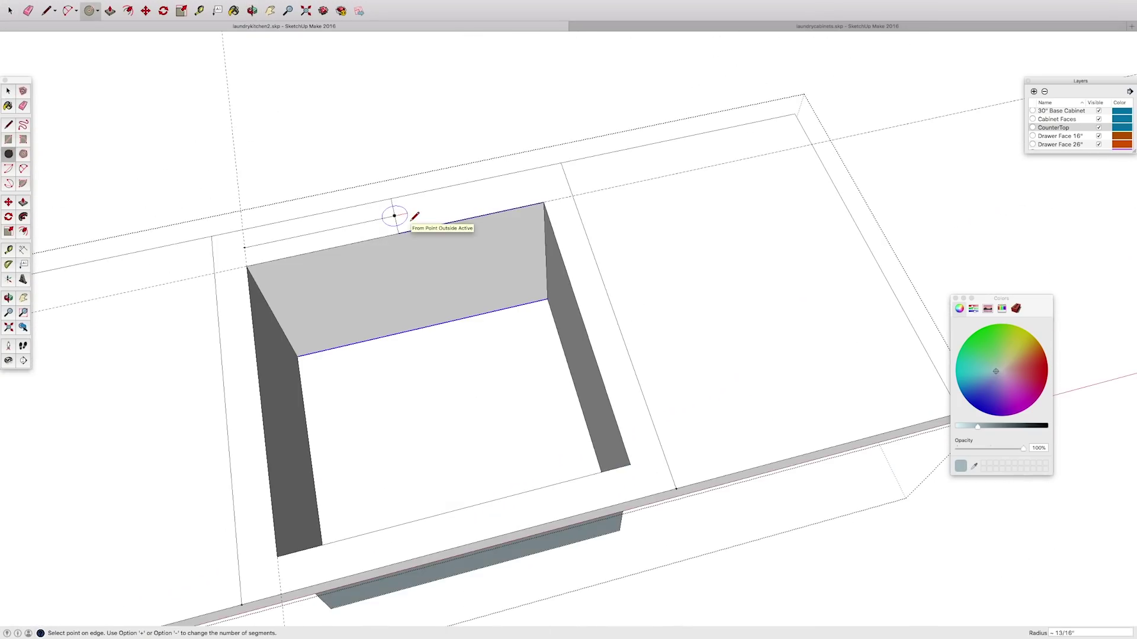
key(super+z)
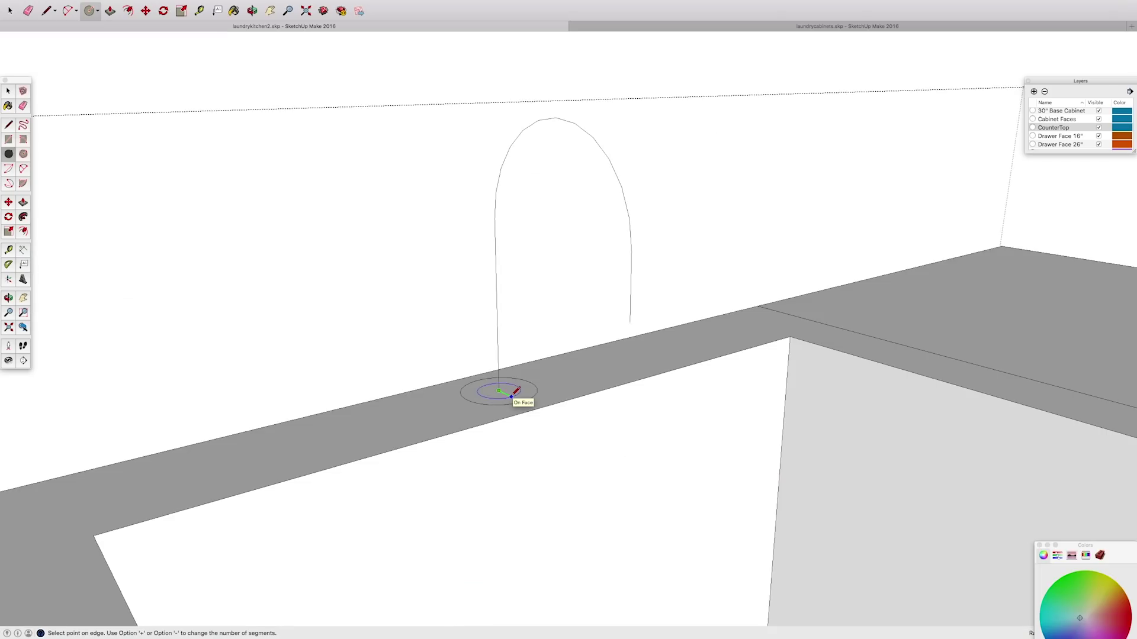
click(511, 396)
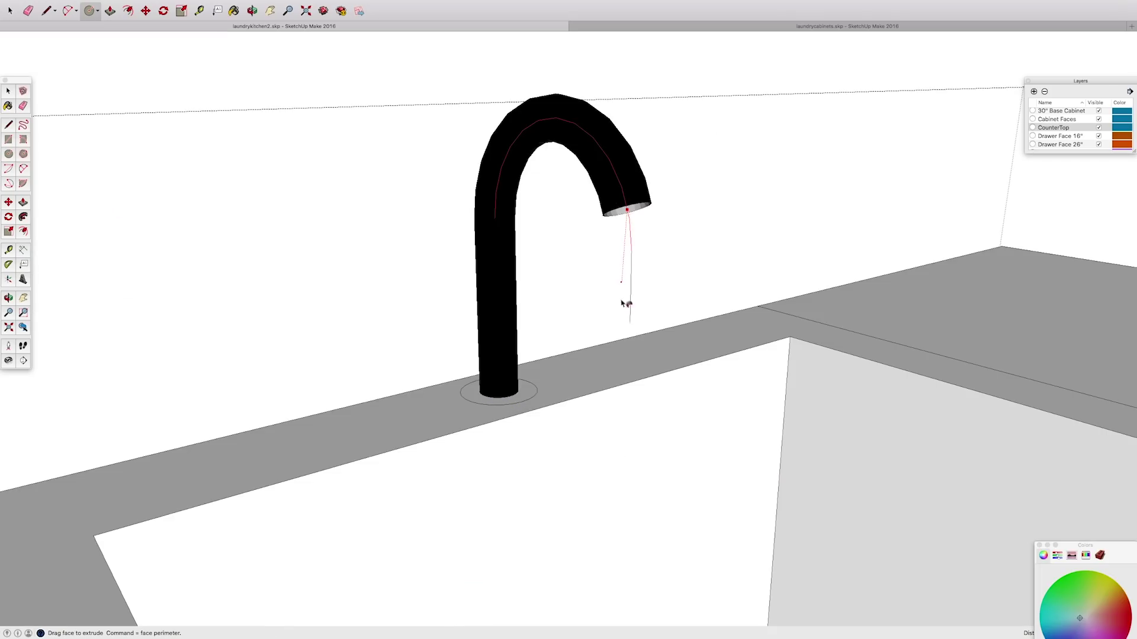
drag(626, 303, 630, 326)
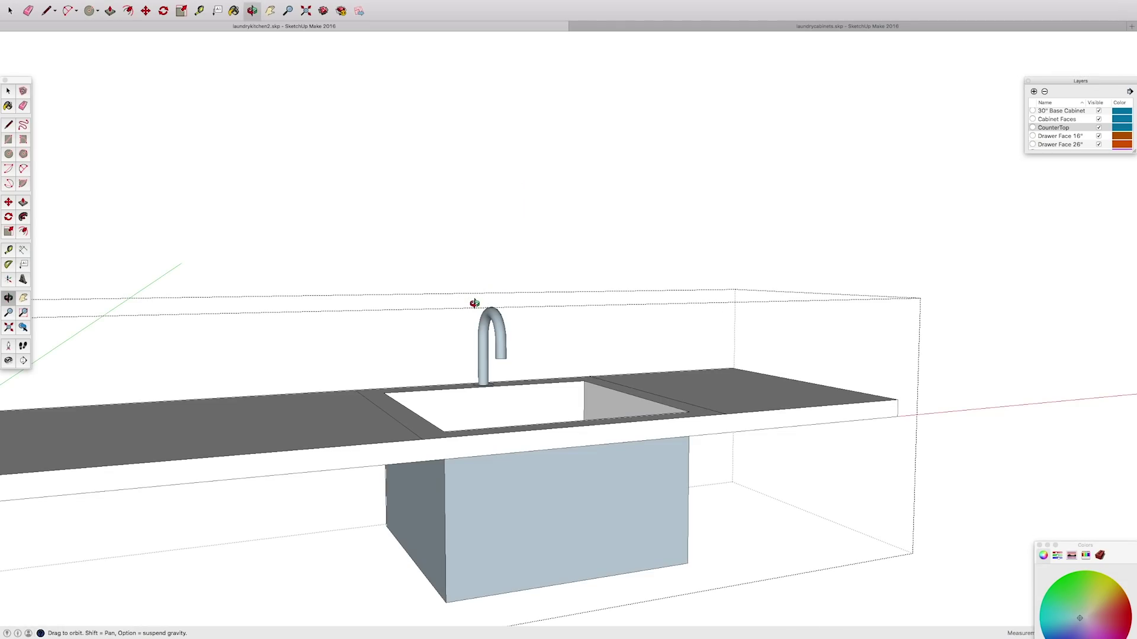
Leave countertop editing and examine the sink, faucet and complete base cabinet run from the front and from above
scroll(501, 389, up, 4)
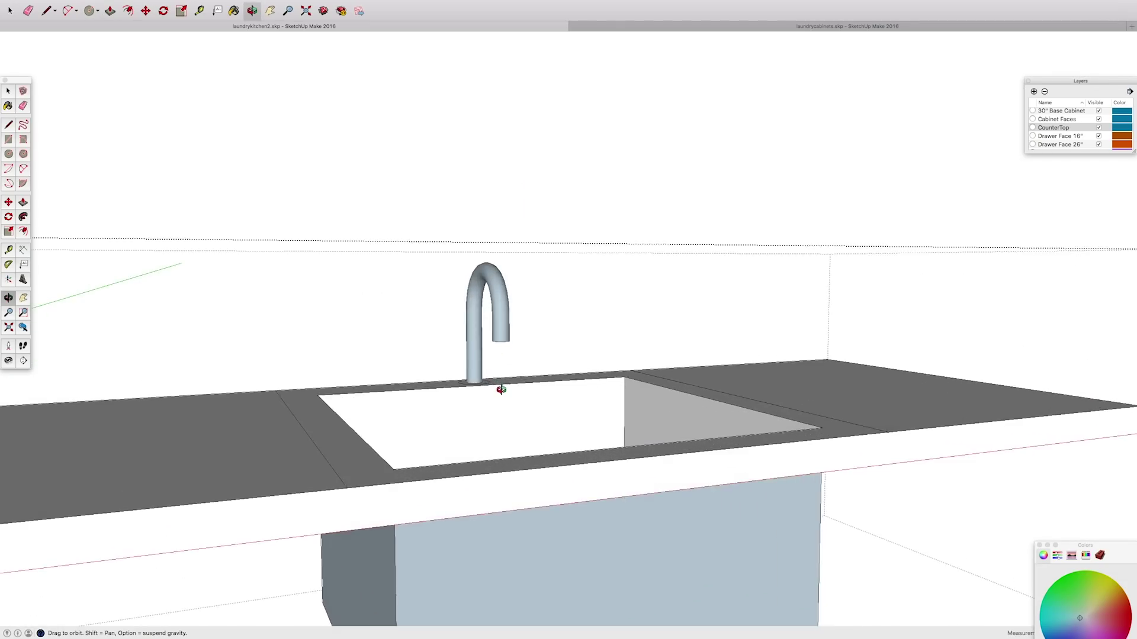
scroll(500, 388, down, 10)
drag(495, 384, 501, 411)
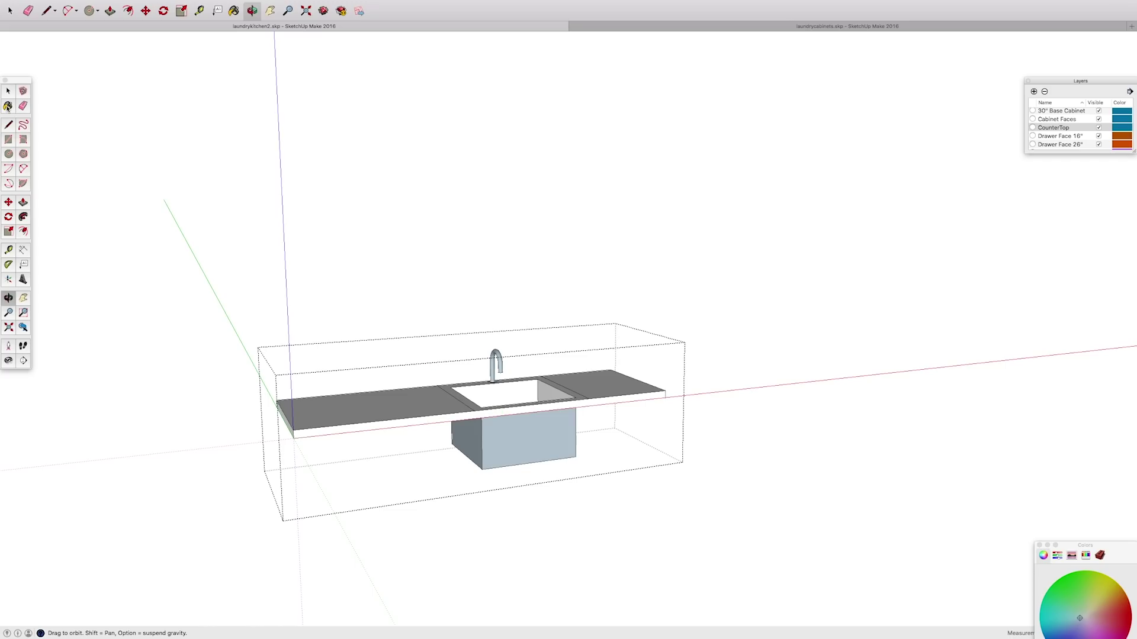
click(9, 91)
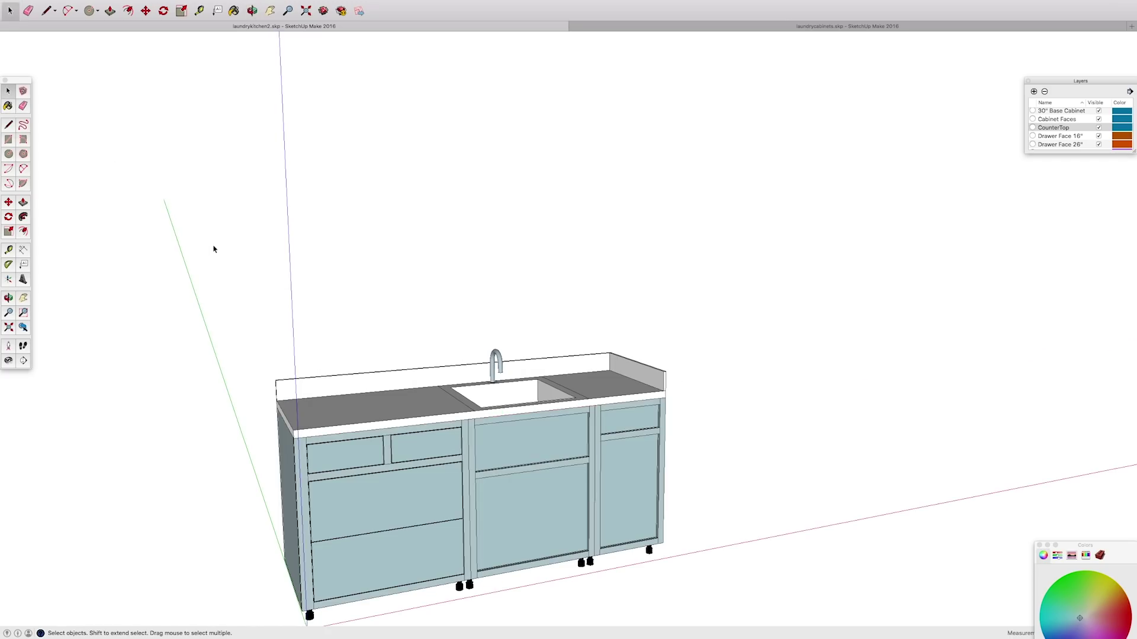
key(o)
drag(451, 406, 458, 276)
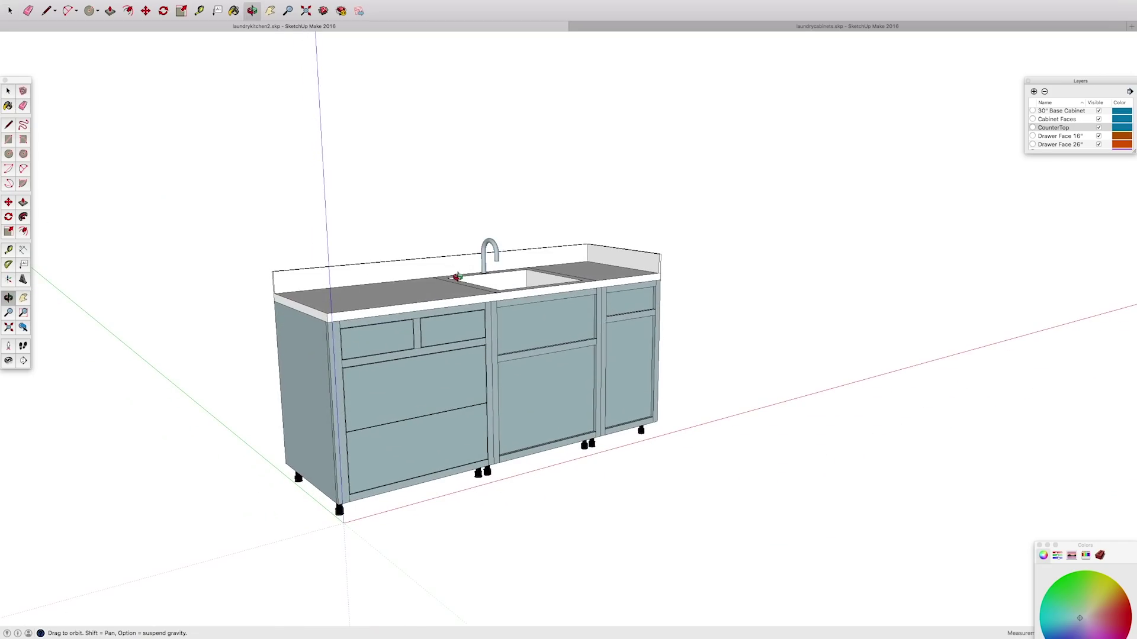
drag(569, 312, 513, 330)
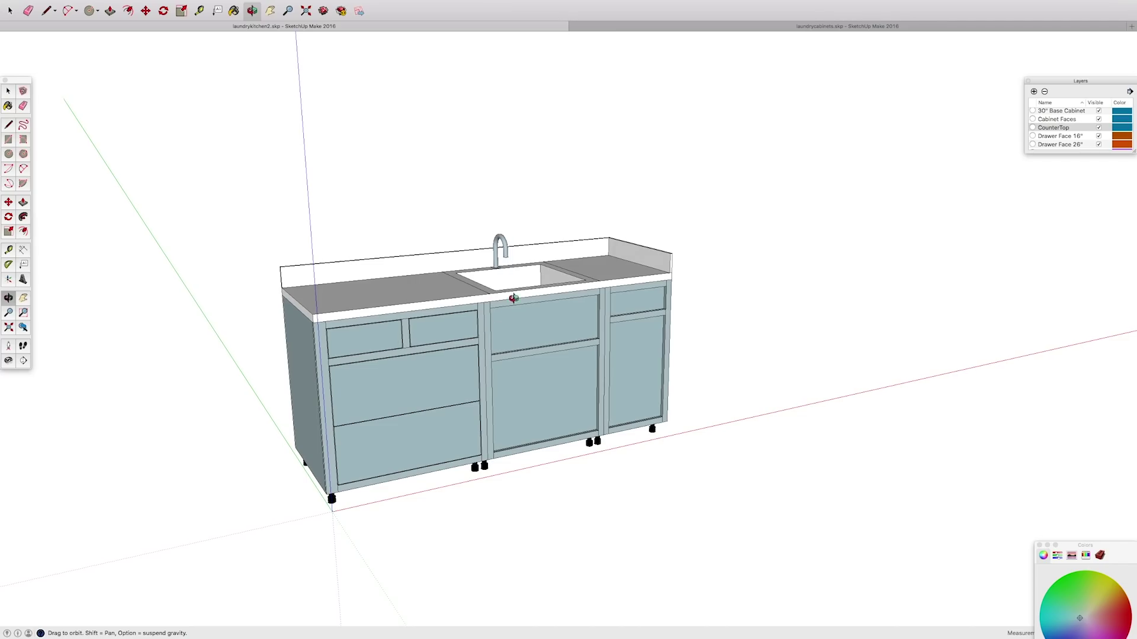
scroll(513, 300, up, 3)
scroll(516, 282, up, 2)
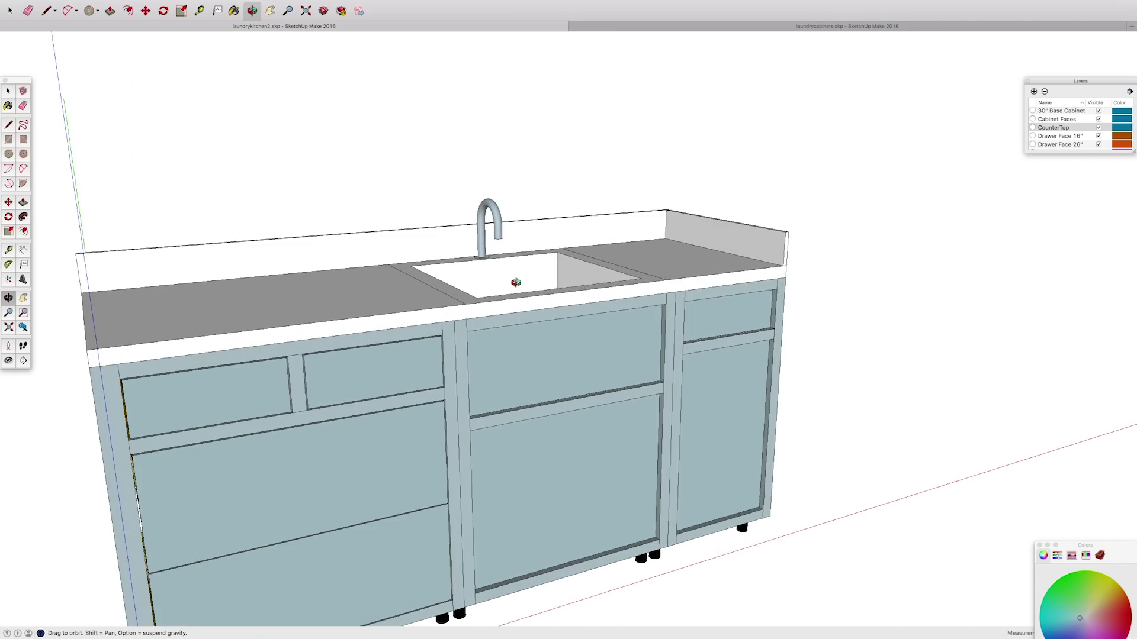
drag(606, 253, 508, 374)
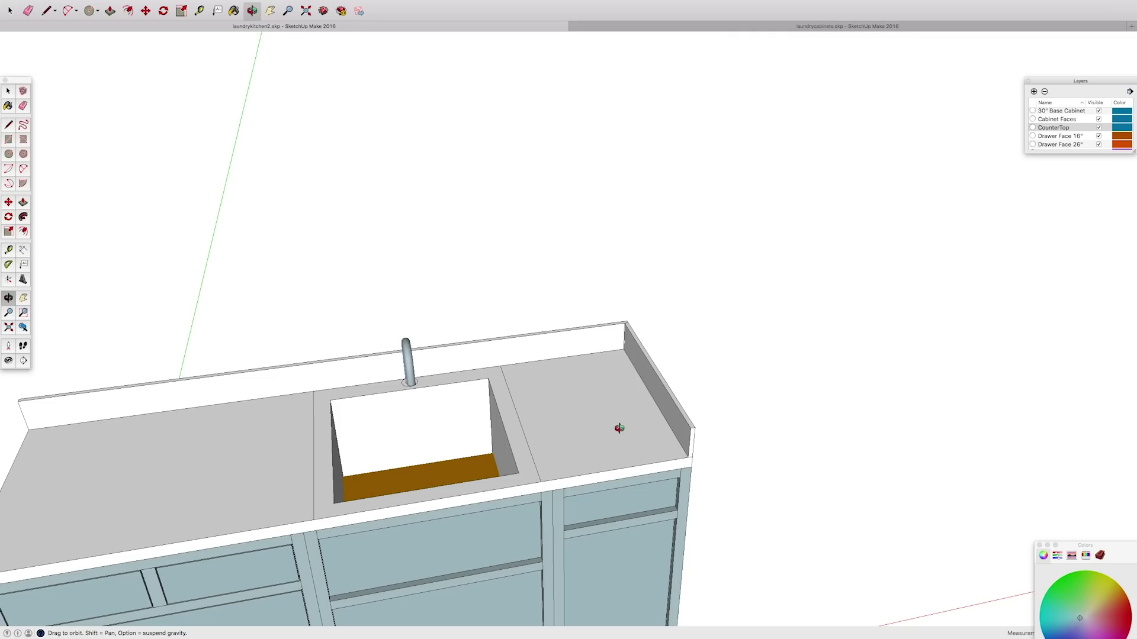
drag(611, 433, 363, 373)
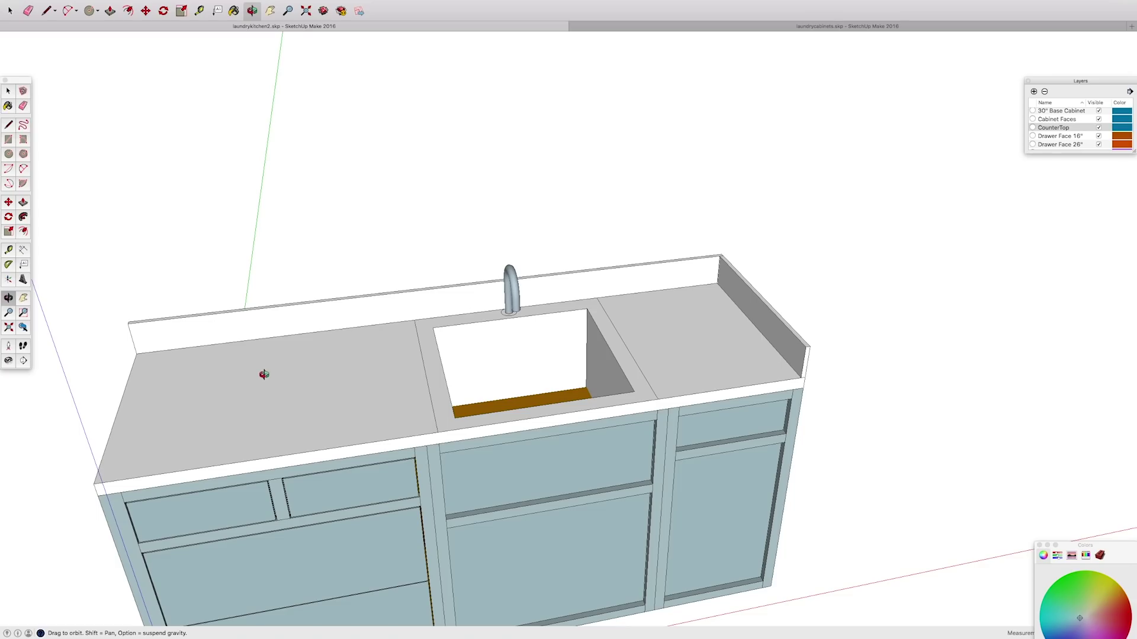
shift+drag(256, 401, 272, 335)
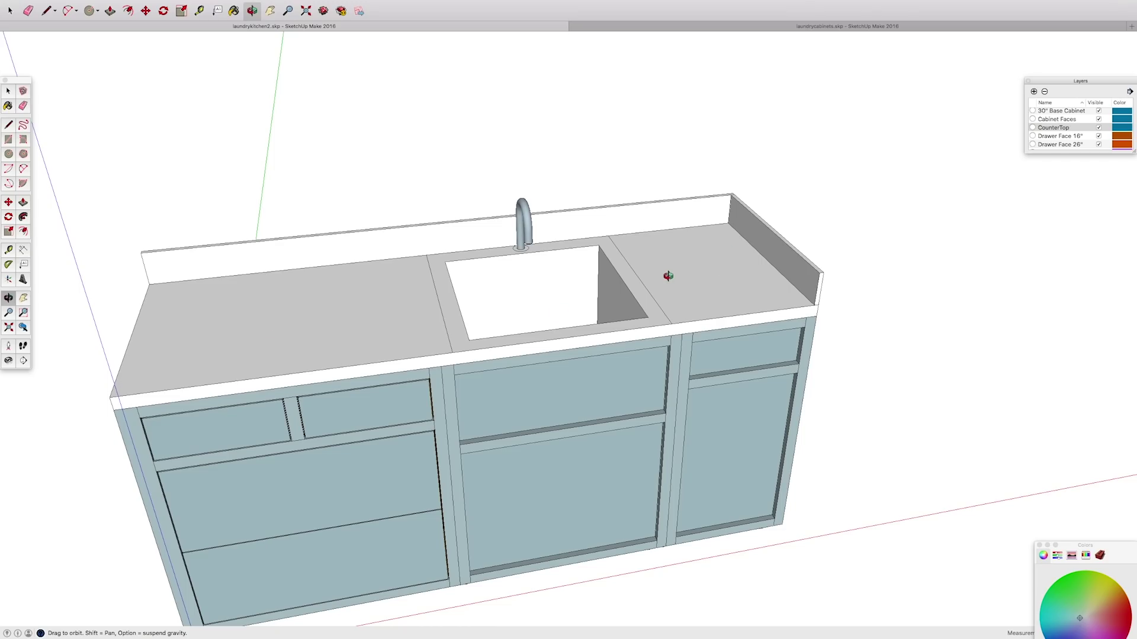
drag(690, 292, 688, 316)
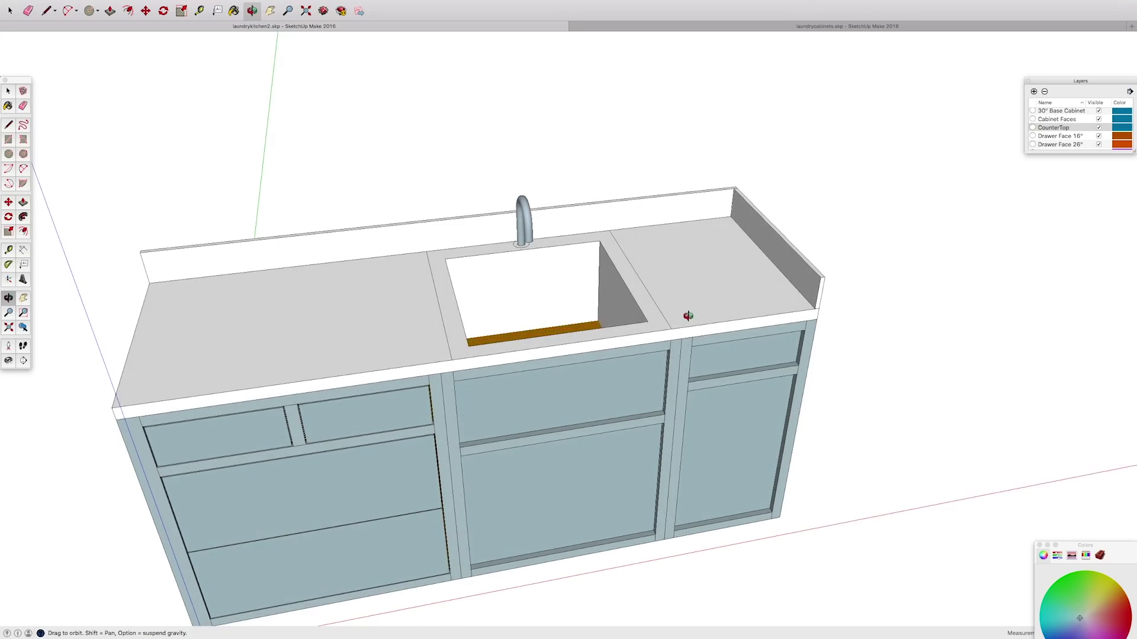
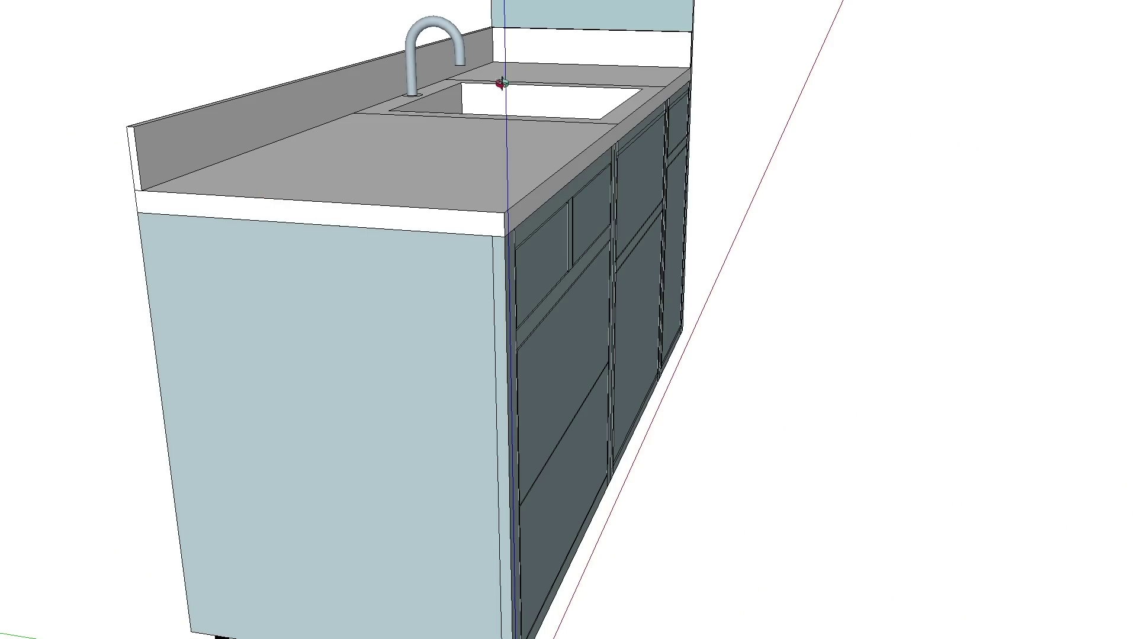
Examine the cabinet run from its end panel and open back, including the drawer boxes and the sink basin
drag(705, 207, 607, 208)
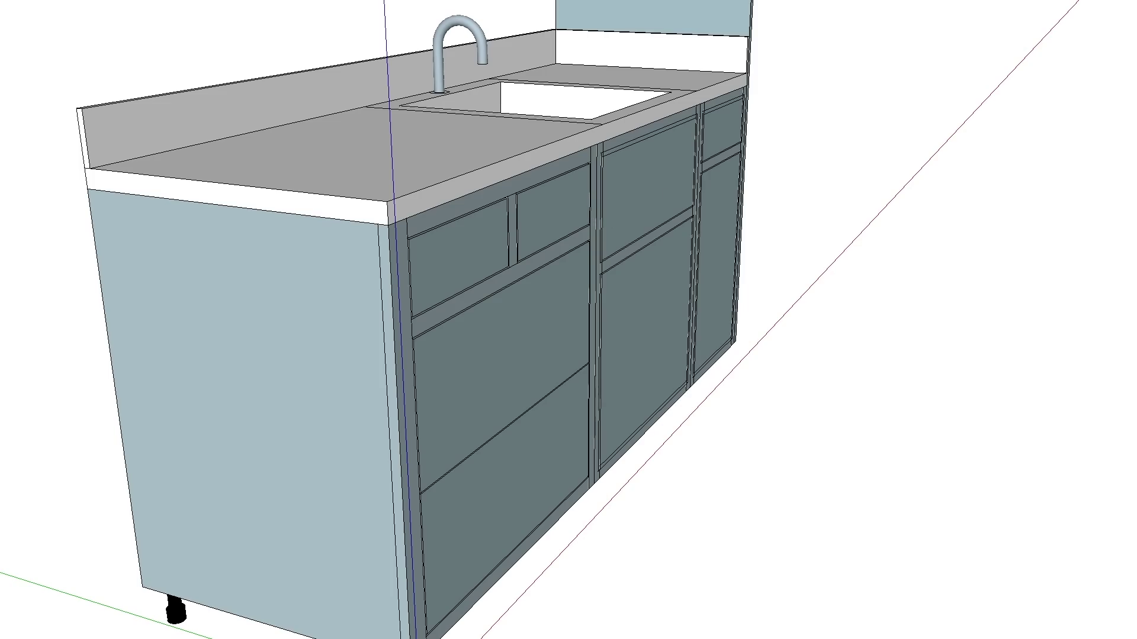
drag(997, 231, 1099, 254)
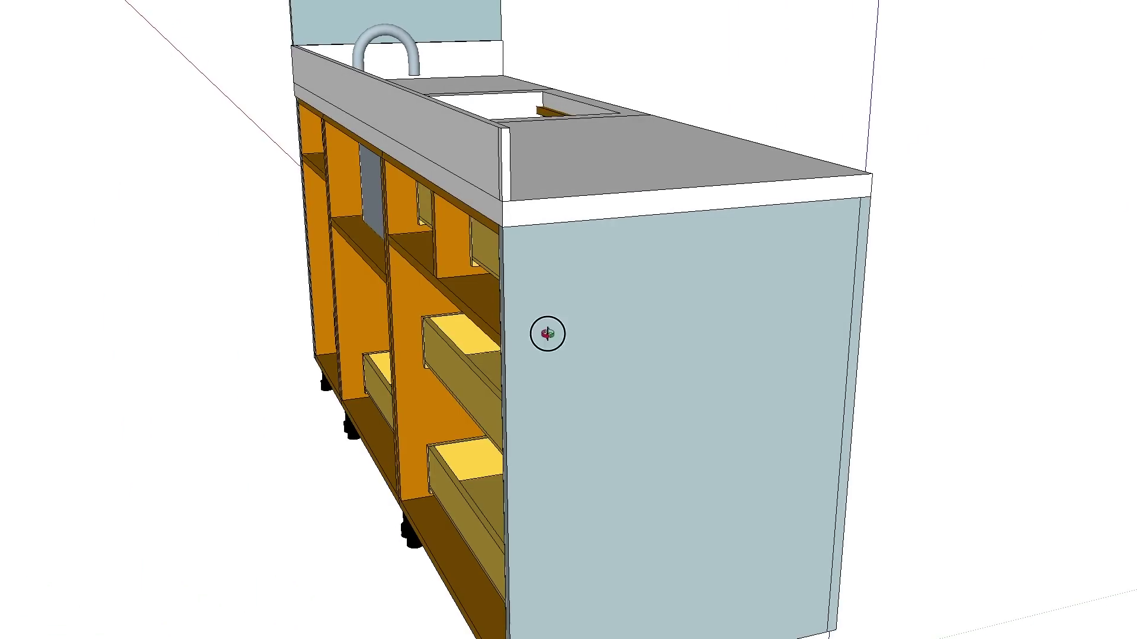
drag(545, 332, 829, 366)
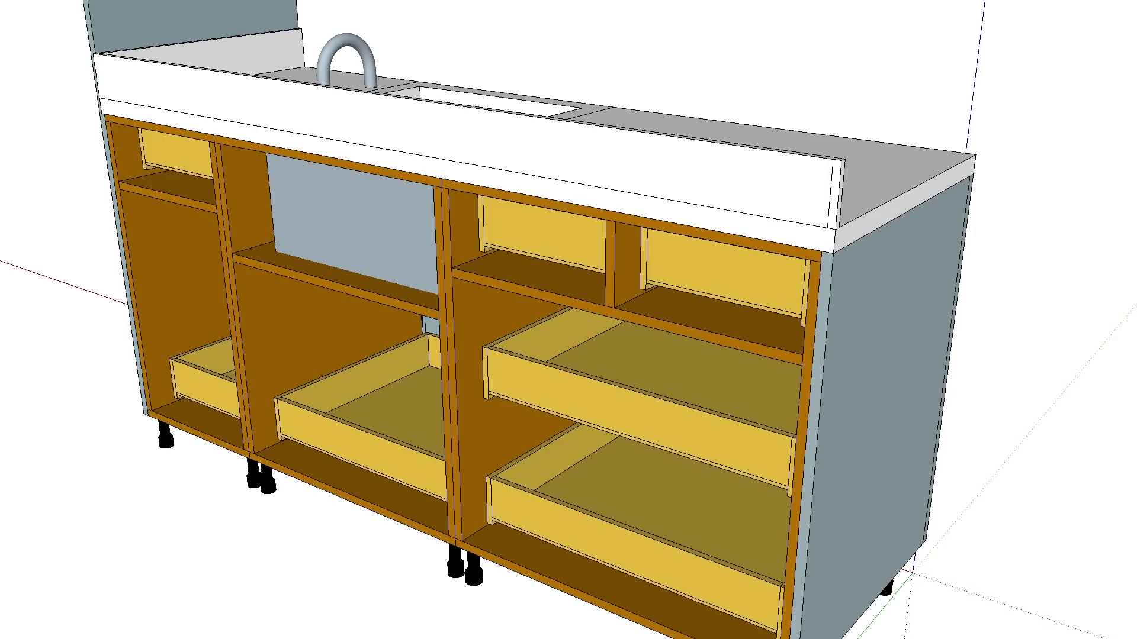
mouse_move(931, 337)
middle_down()
mouse_move(609, 345)
mouse_move(363, 331)
mouse_move(334, 355)
middle_up()
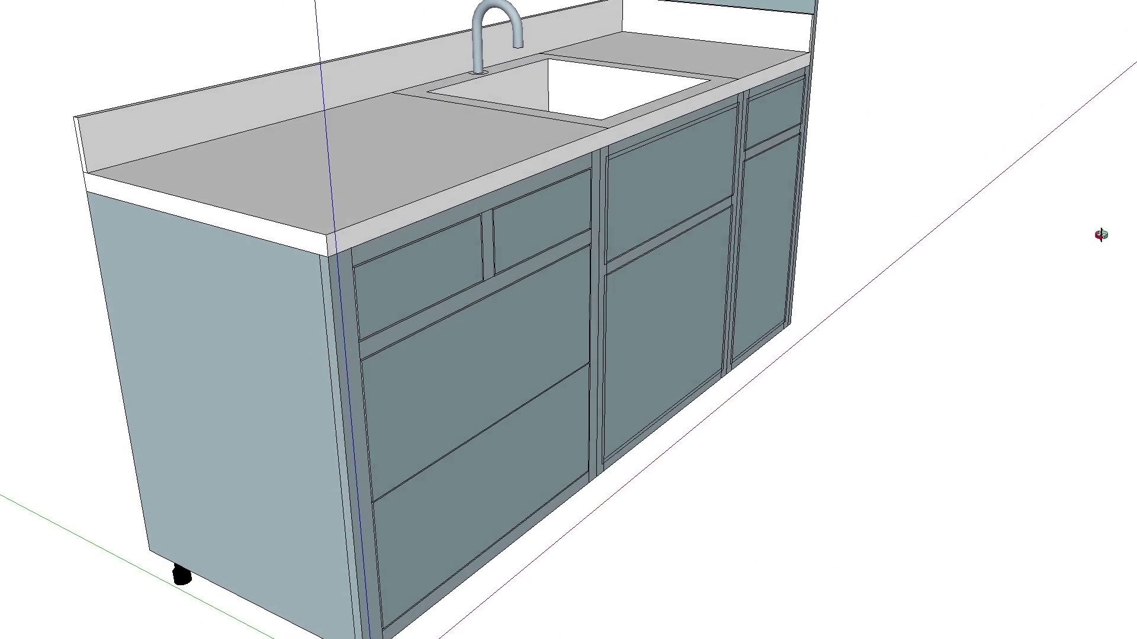
middle_drag(589, 92, 376, 187)
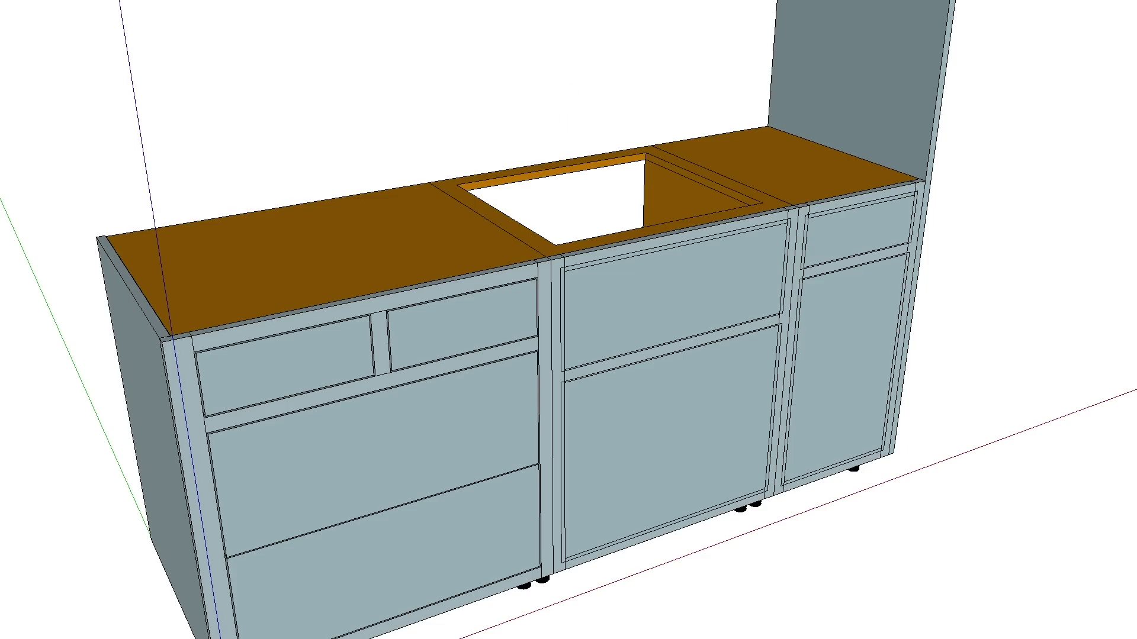
Examine the cabinets without the countertop, including the tall end panel, the sink cut-out, the inset fronts and the drawer boxes
mouse_move(612, 324)
middle_down()
mouse_move(677, 346)
mouse_move(634, 321)
middle_up()
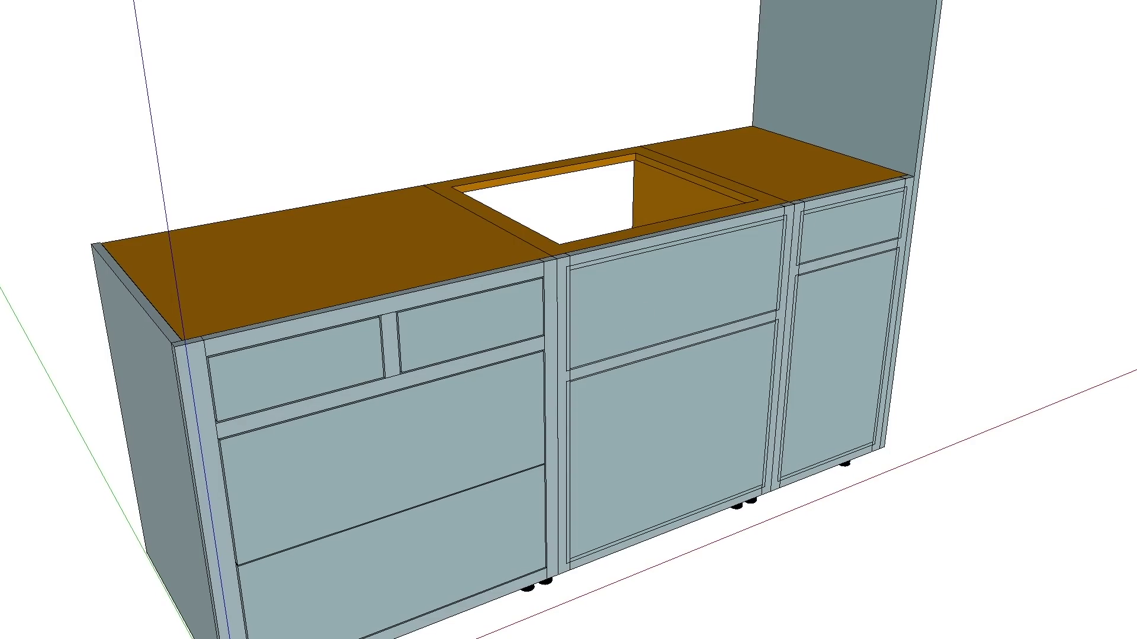
shift+middle_drag(751, 166, 710, 393)
scroll(751, 274, down, 5)
scroll(752, 275, up, 2)
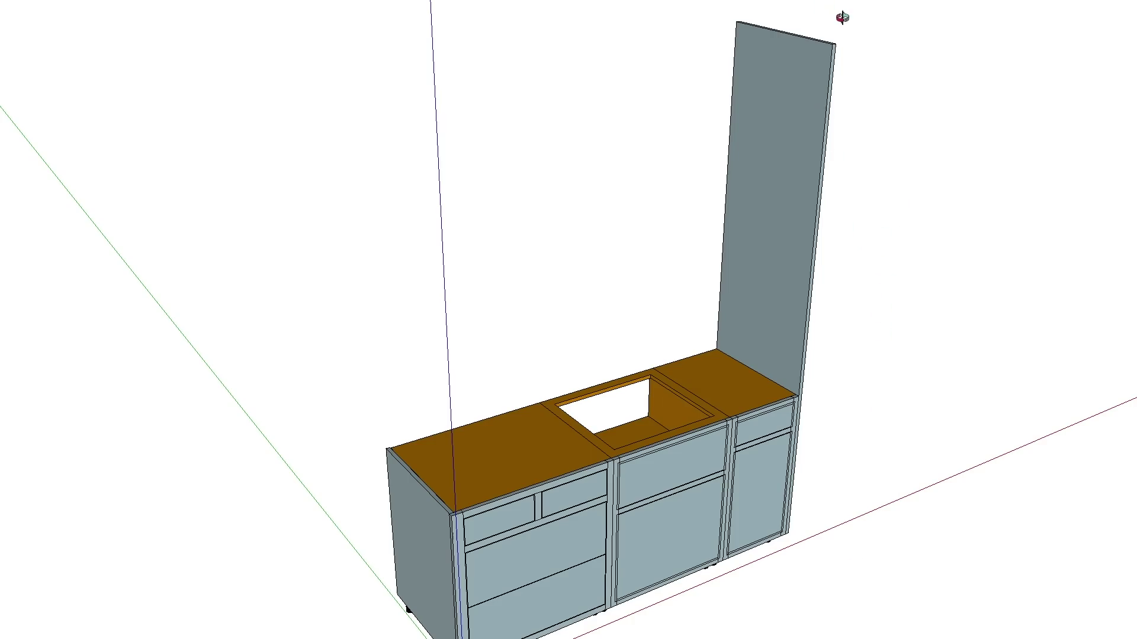
middle_drag(1025, 199, 832, 140)
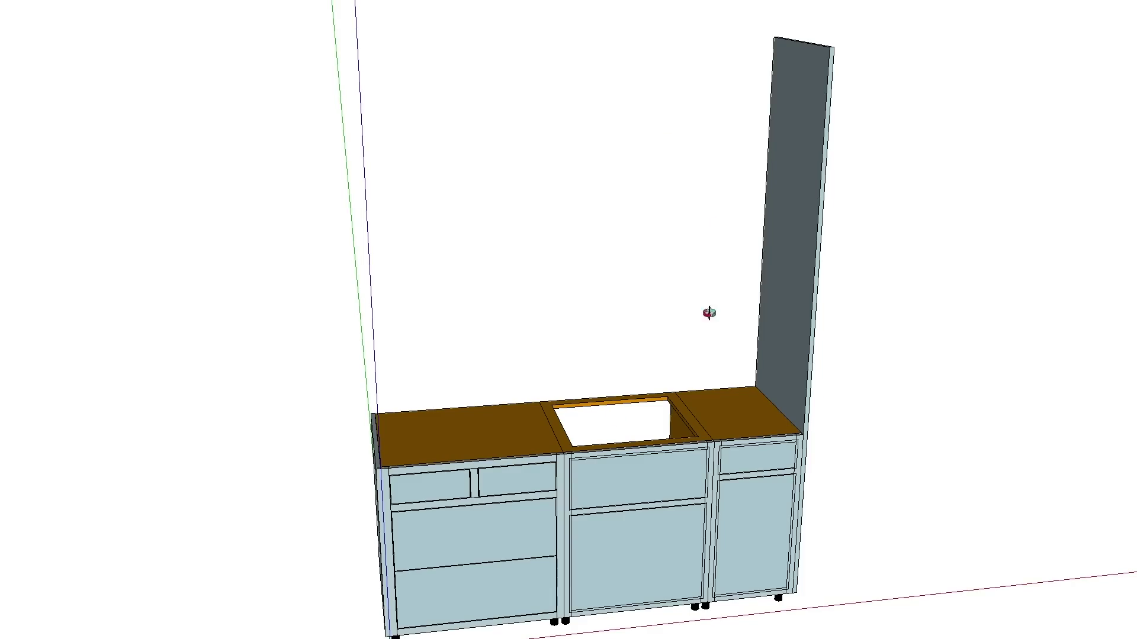
middle_drag(546, 471, 702, 420)
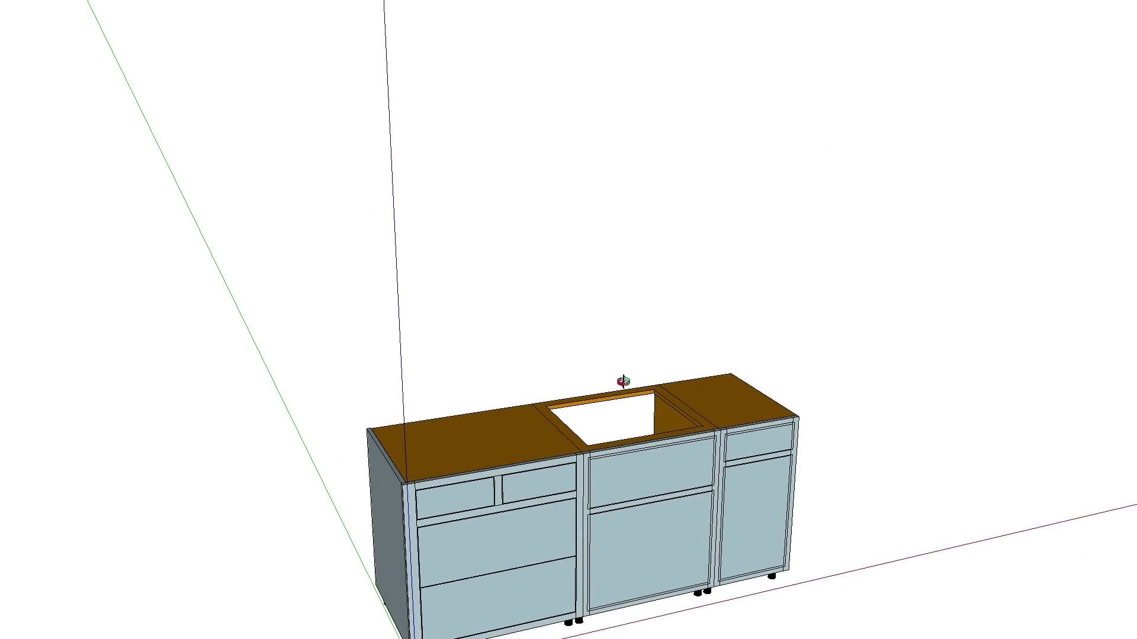
middle_drag(618, 374, 669, 288)
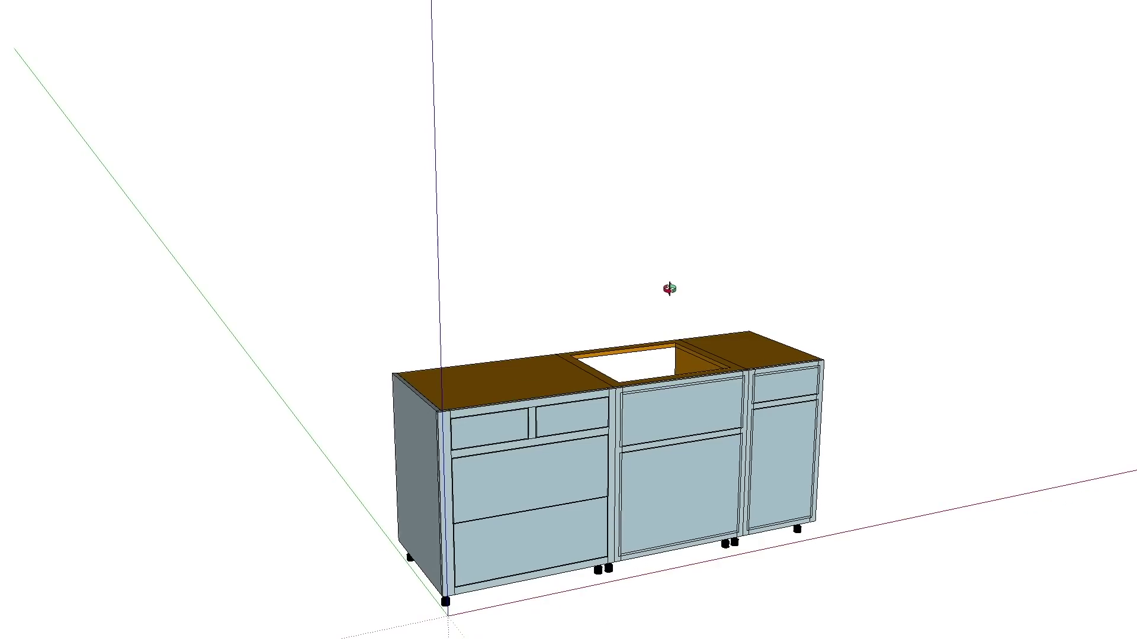
scroll(624, 450, up, 3)
mouse_move(625, 448)
middle_down()
mouse_move(553, 394)
mouse_move(655, 436)
middle_up()
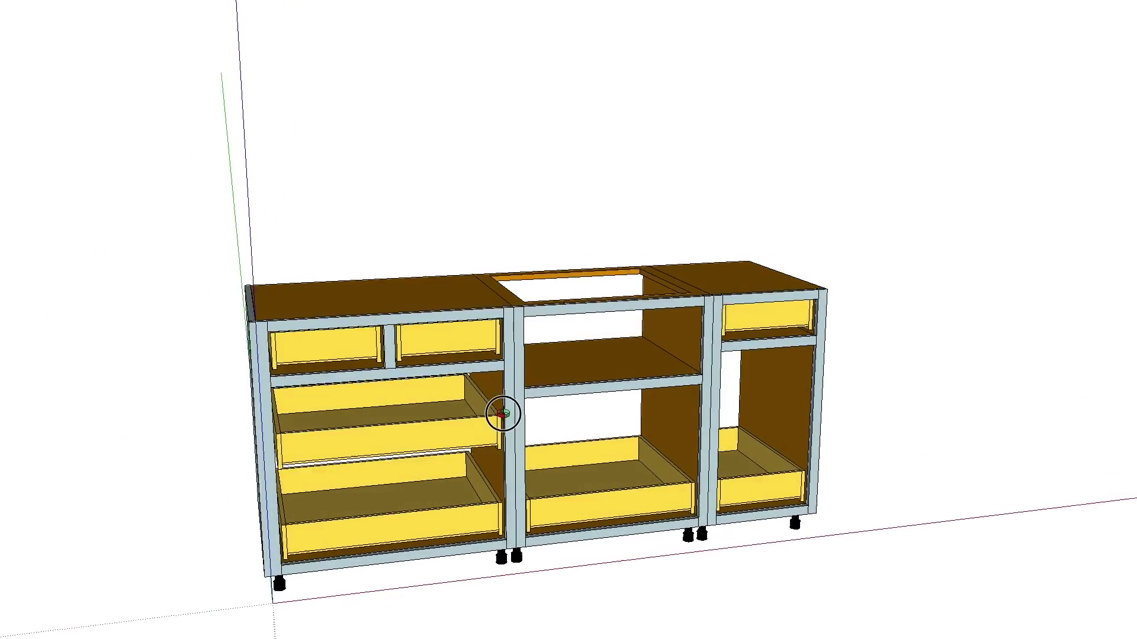
click(542, 540)
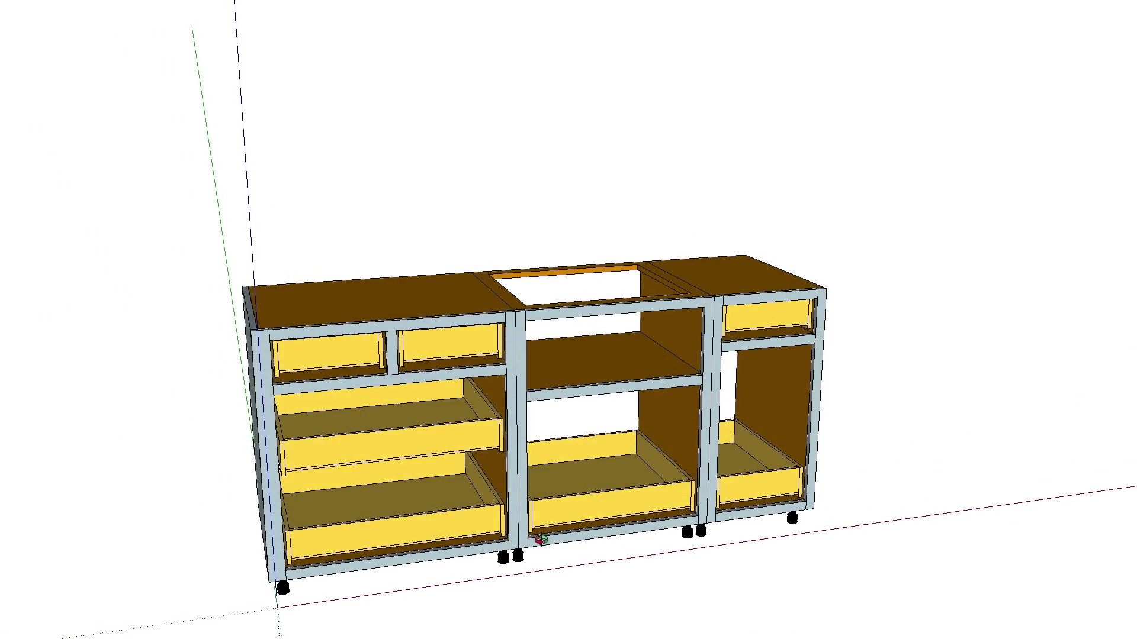
Assign the seven drawer boxes in the three cabinets to the Drawers layer
click(600, 490)
drag(599, 490, 639, 515)
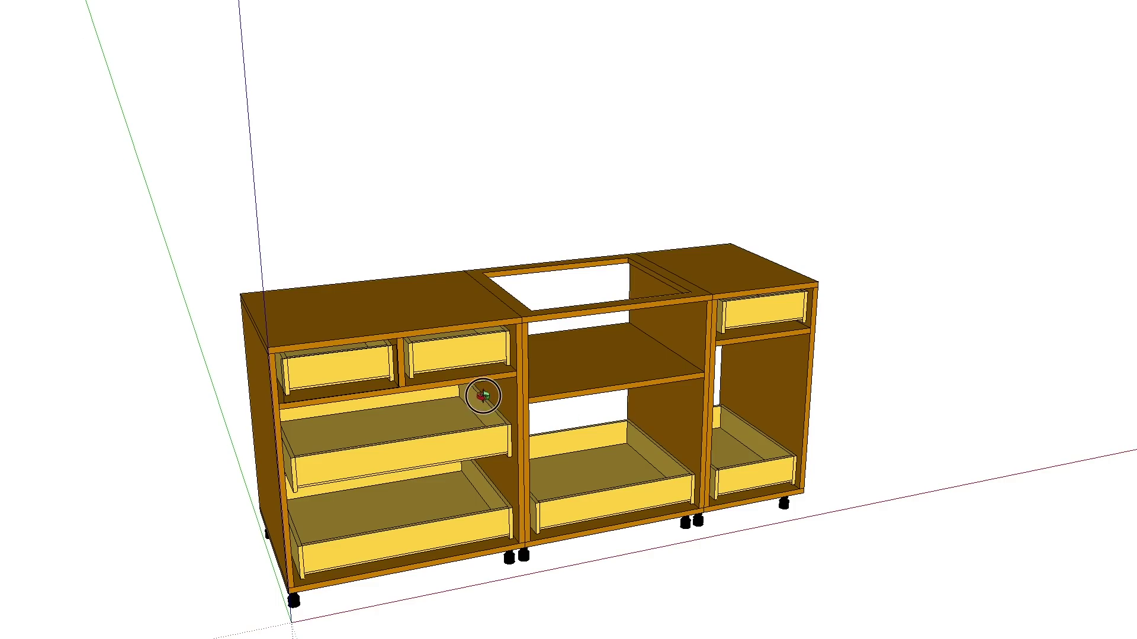
drag(479, 399, 561, 451)
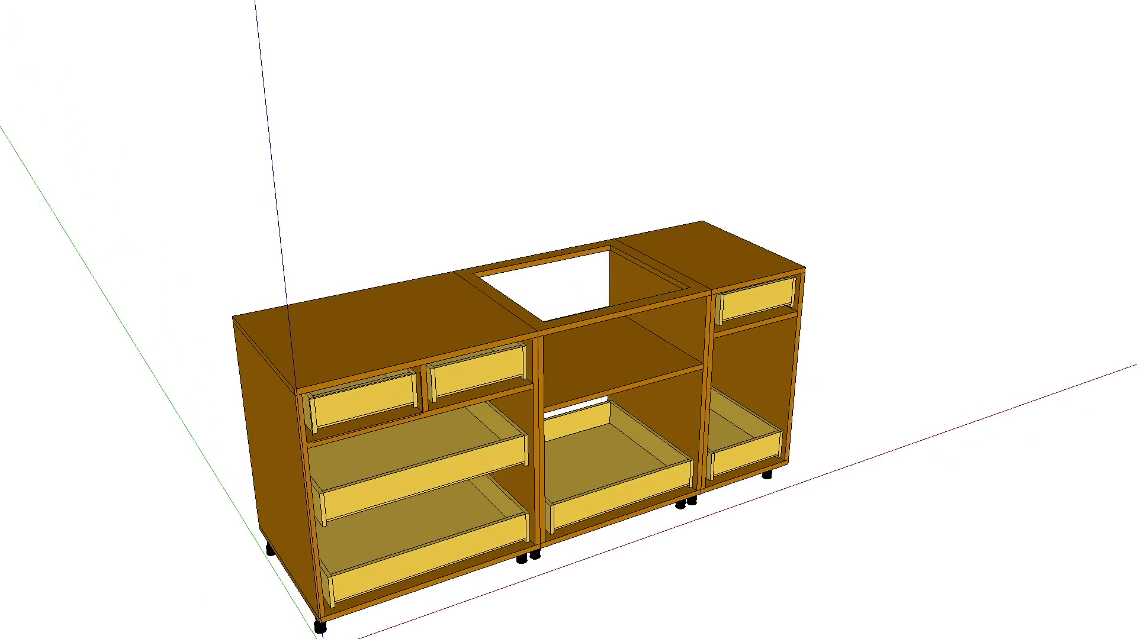
click(401, 388)
shift+click(475, 379)
shift+click(464, 478)
shift+click(483, 540)
shift+click(591, 490)
shift+click(753, 456)
shift+click(741, 306)
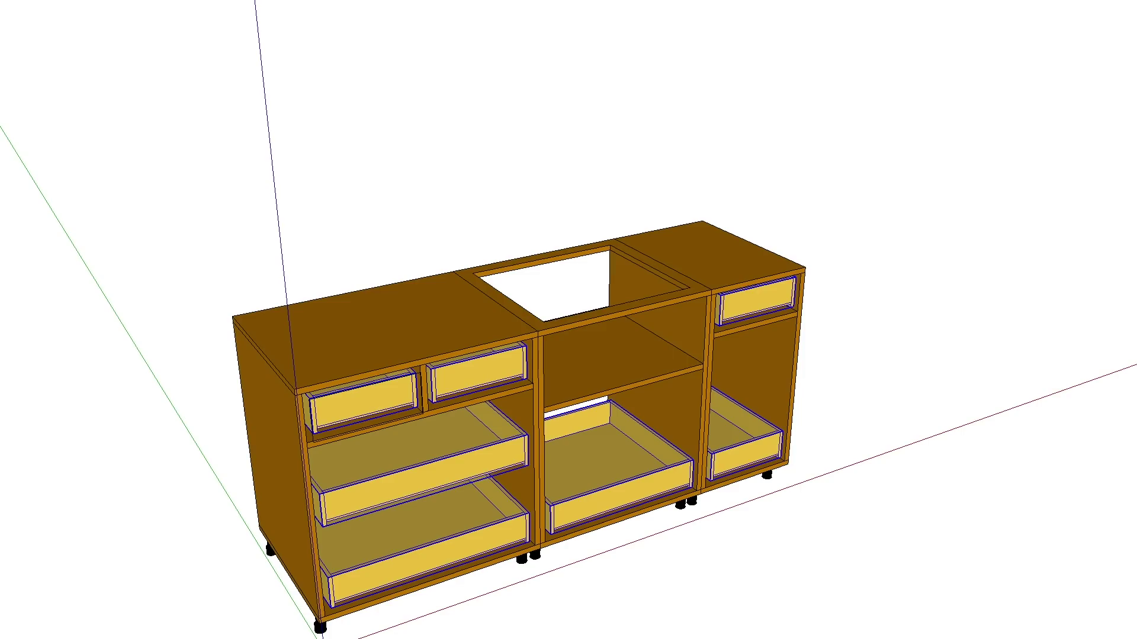
right_click(472, 380)
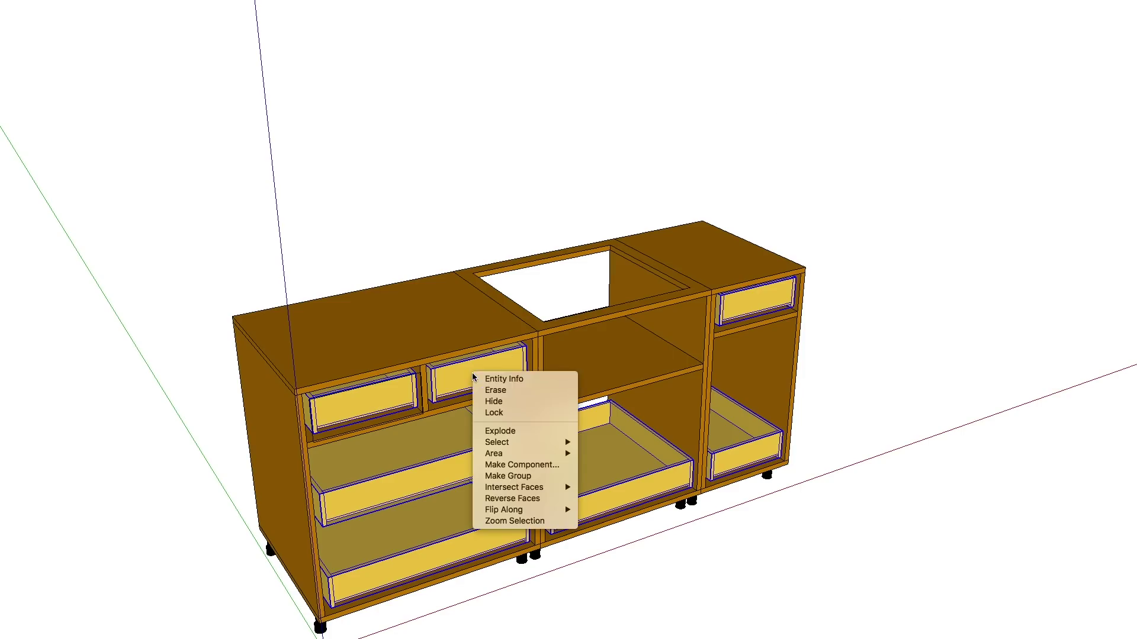
click(491, 377)
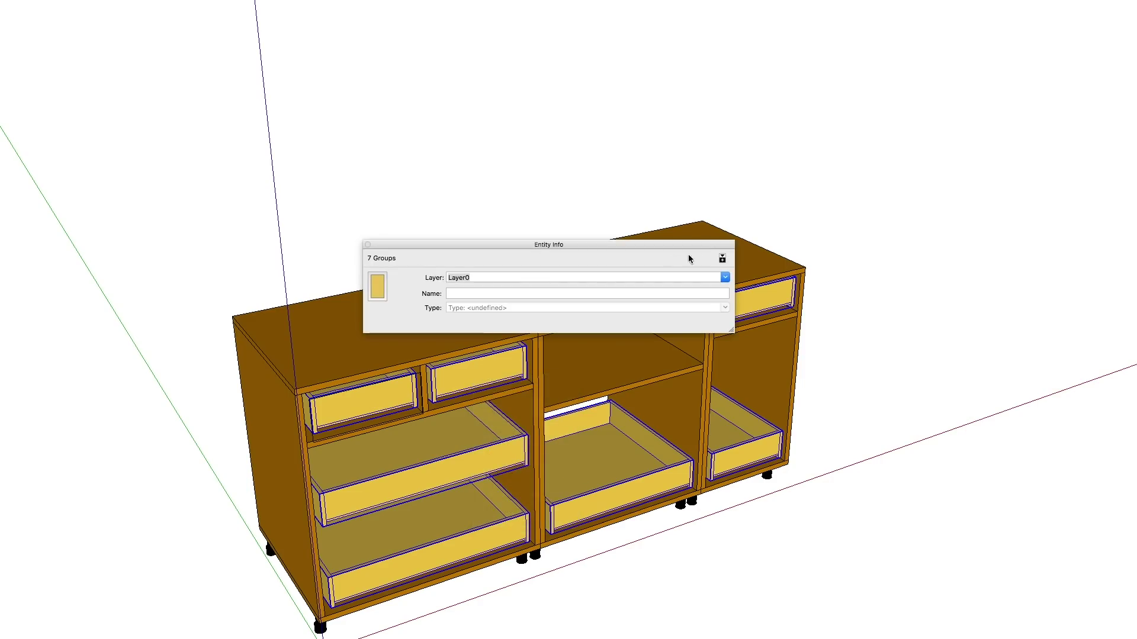
click(725, 276)
click(478, 296)
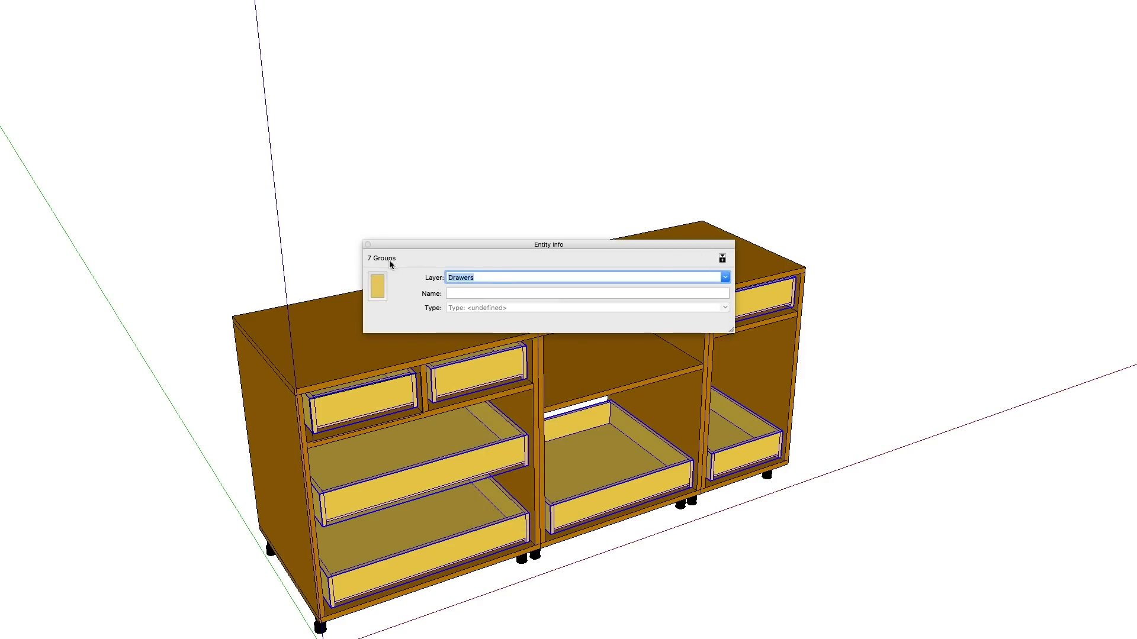
click(368, 245)
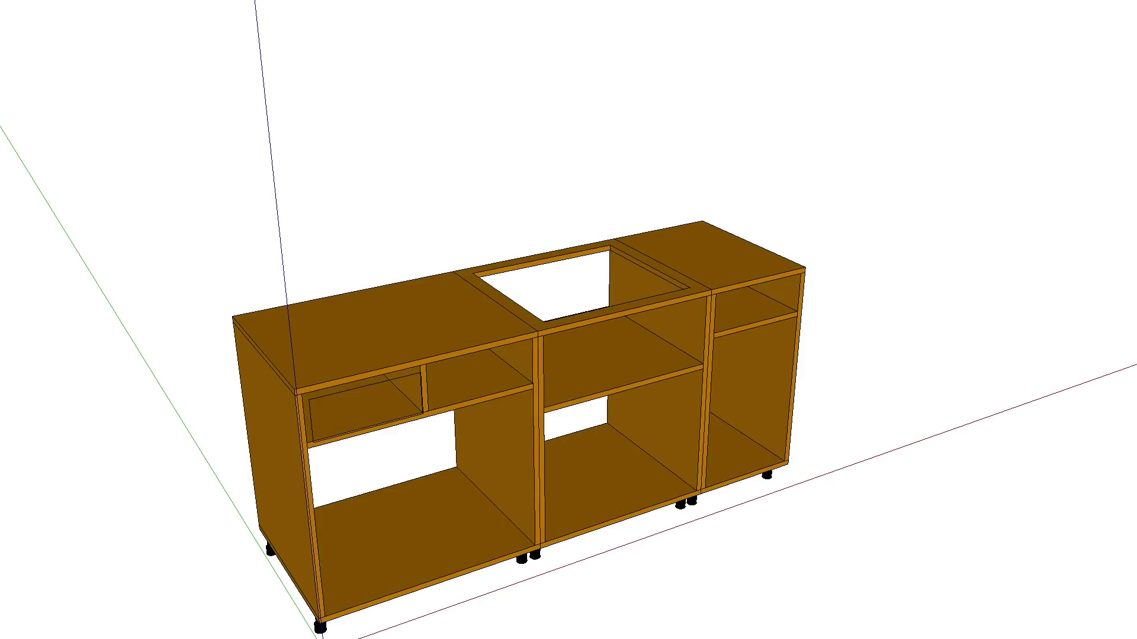
Examine the empty cabinet boxes and their adjustable legs from underneath and from the front
click(598, 450)
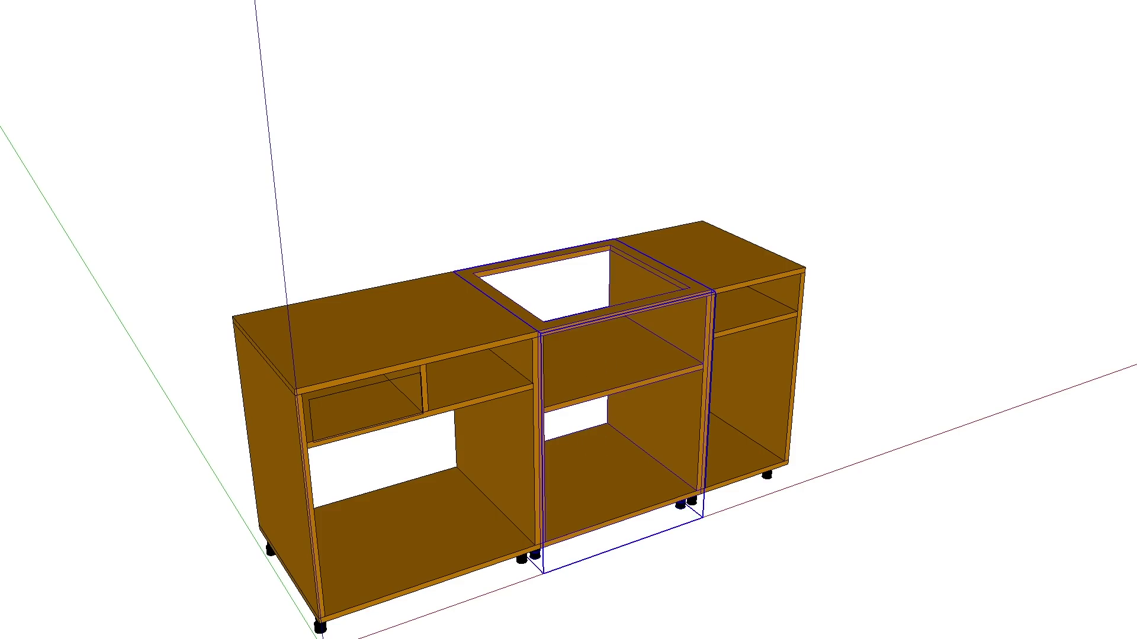
drag(719, 516, 574, 272)
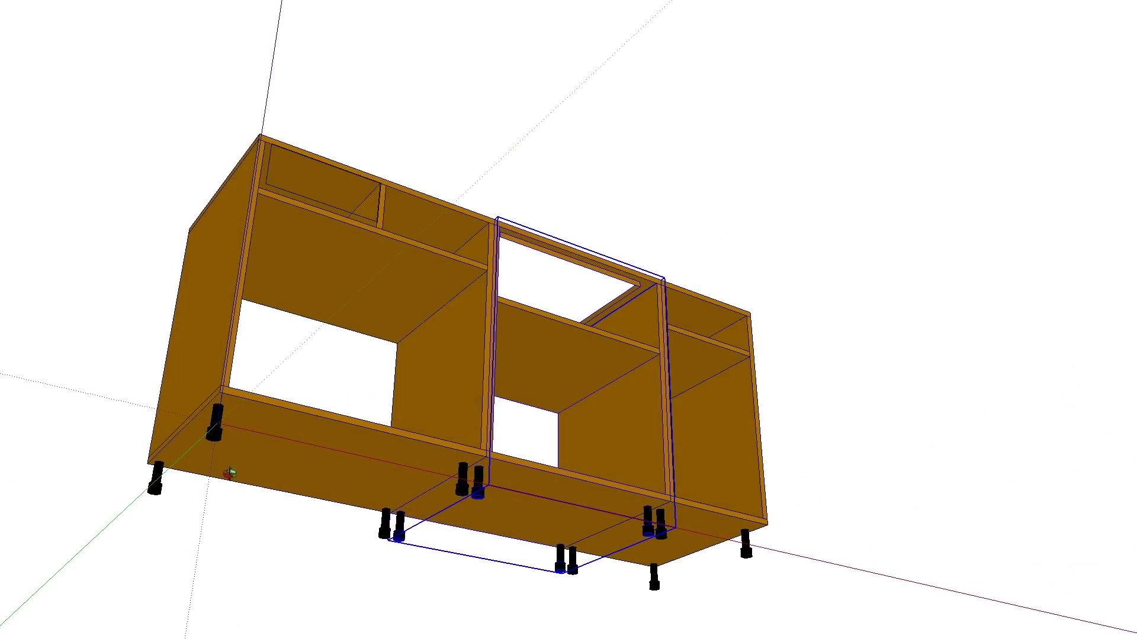
drag(555, 348, 474, 544)
drag(589, 386, 479, 421)
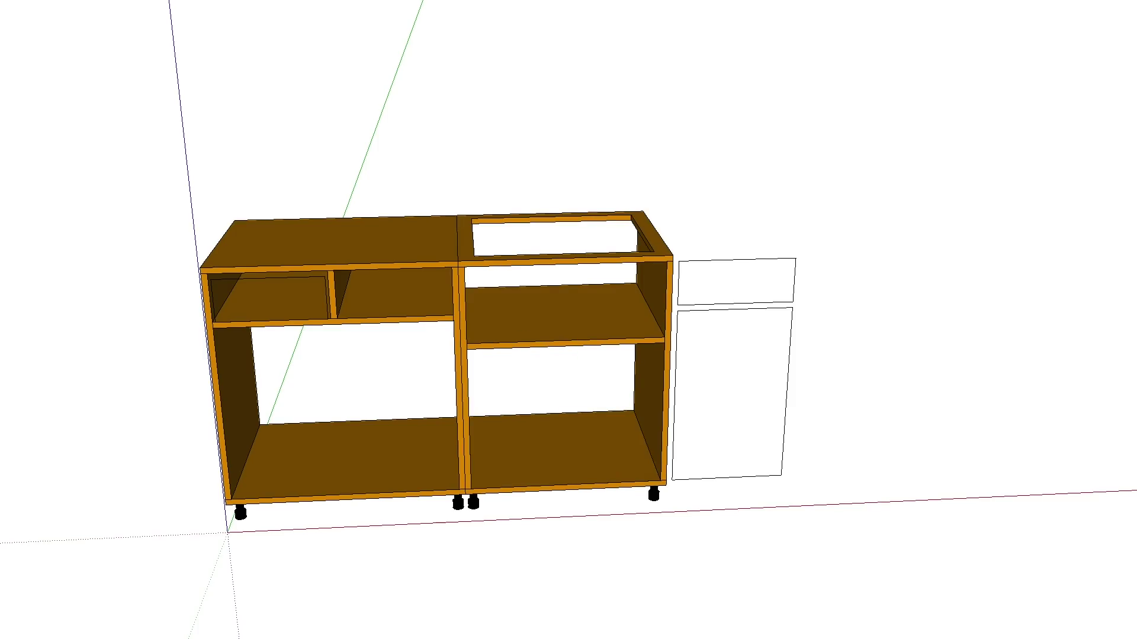
Undo the removal of the narrow end cabinet and show the Drawers layer again in all three cabinets
key(ctrl+z)
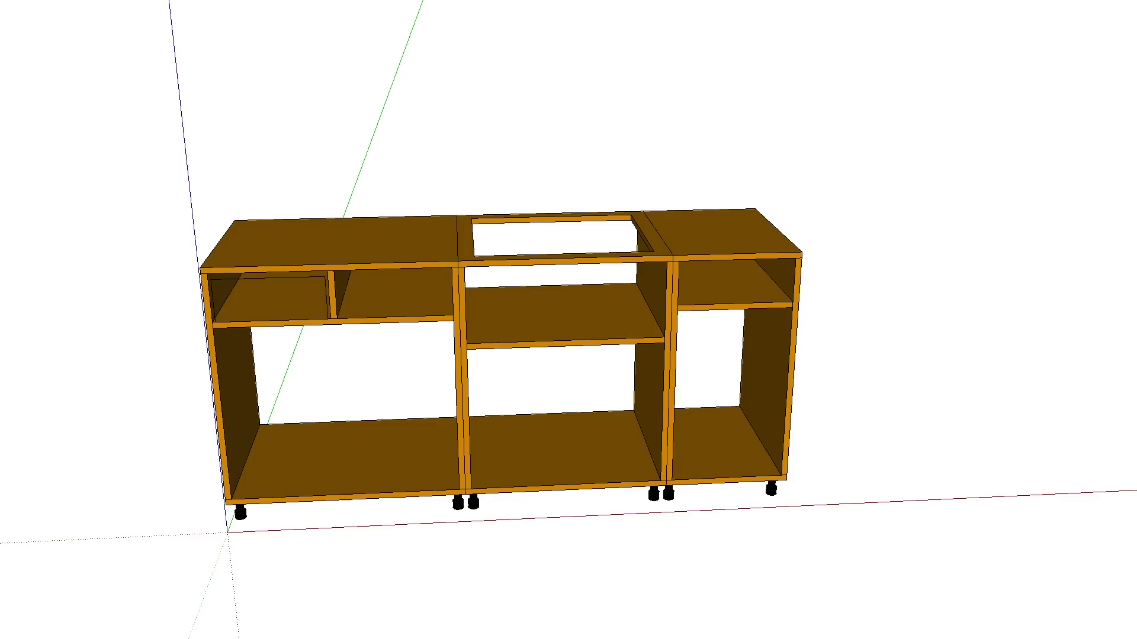
click(1133, 198)
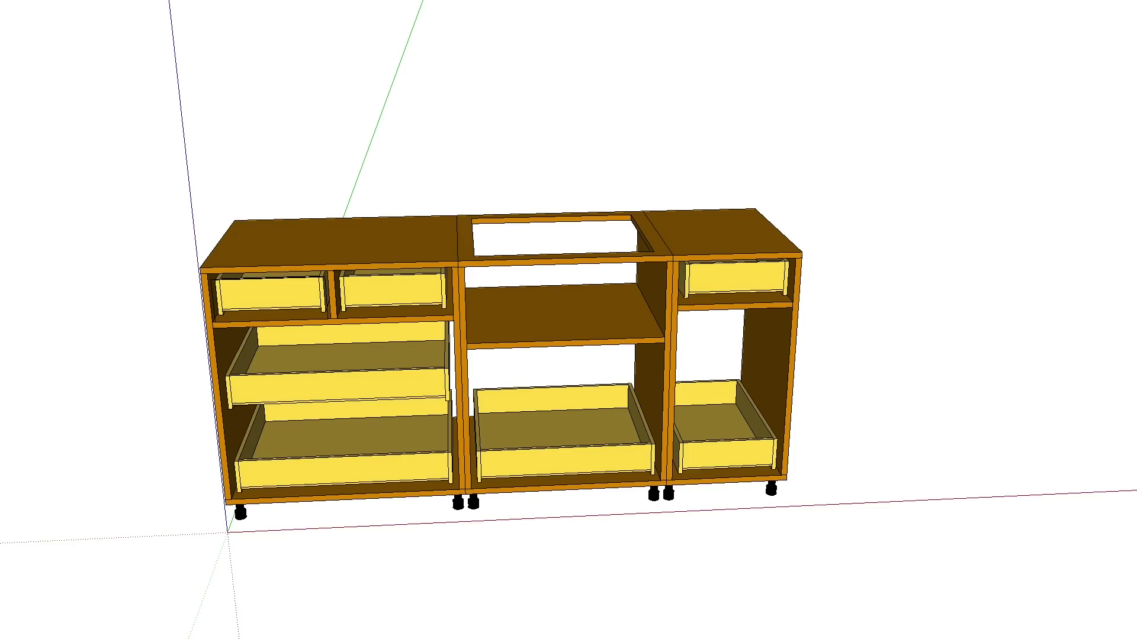
middle_drag(553, 457, 559, 423)
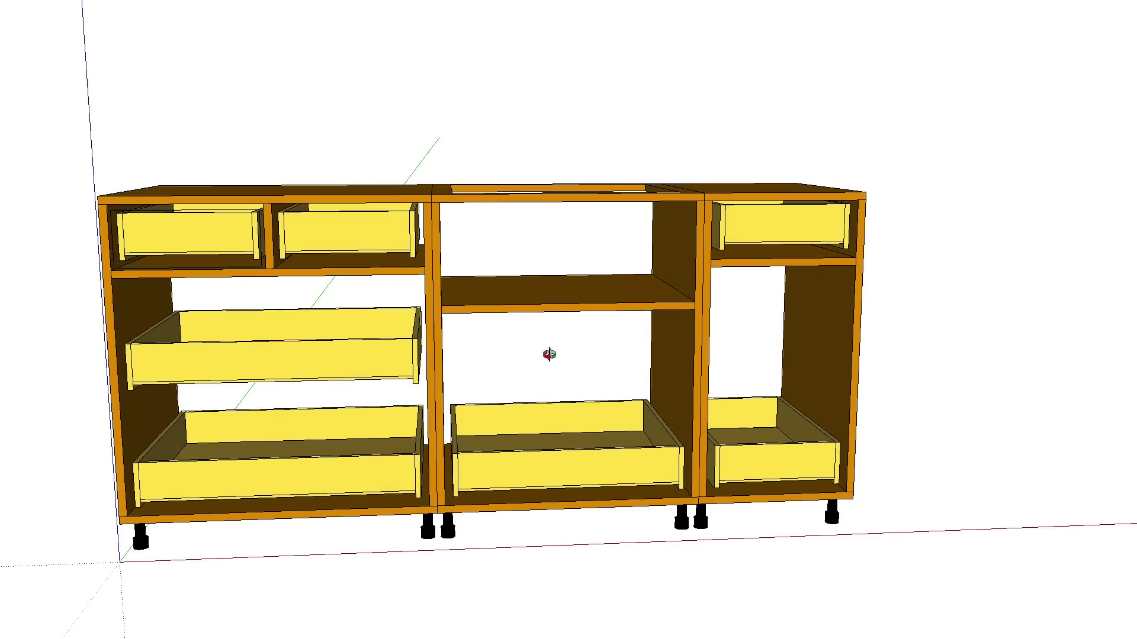
middle_drag(558, 422, 561, 378)
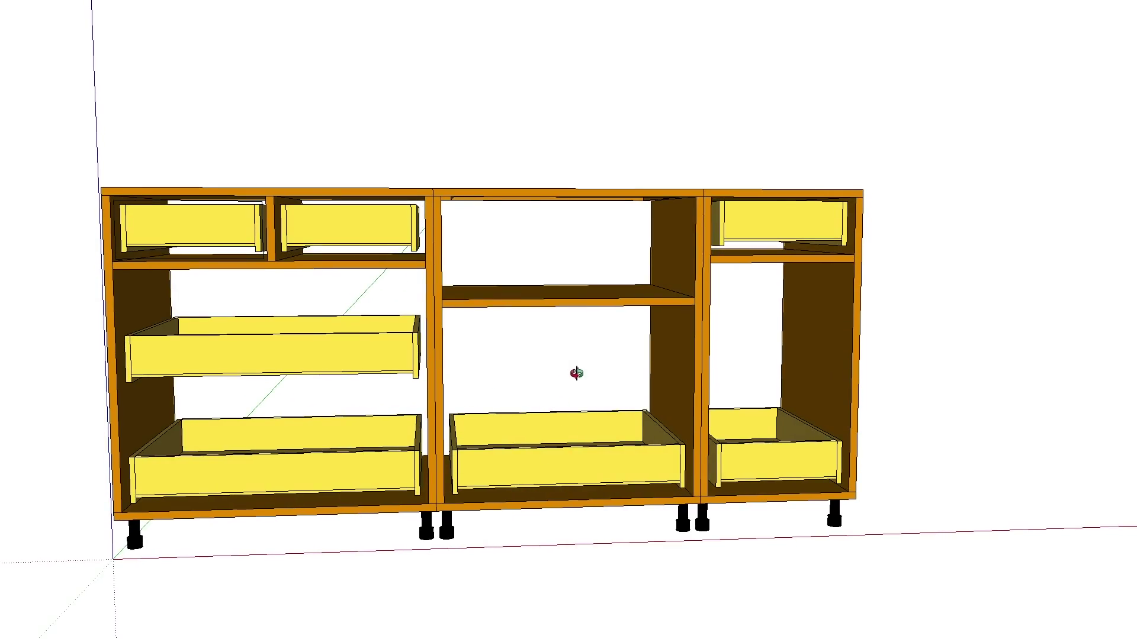
click(521, 427)
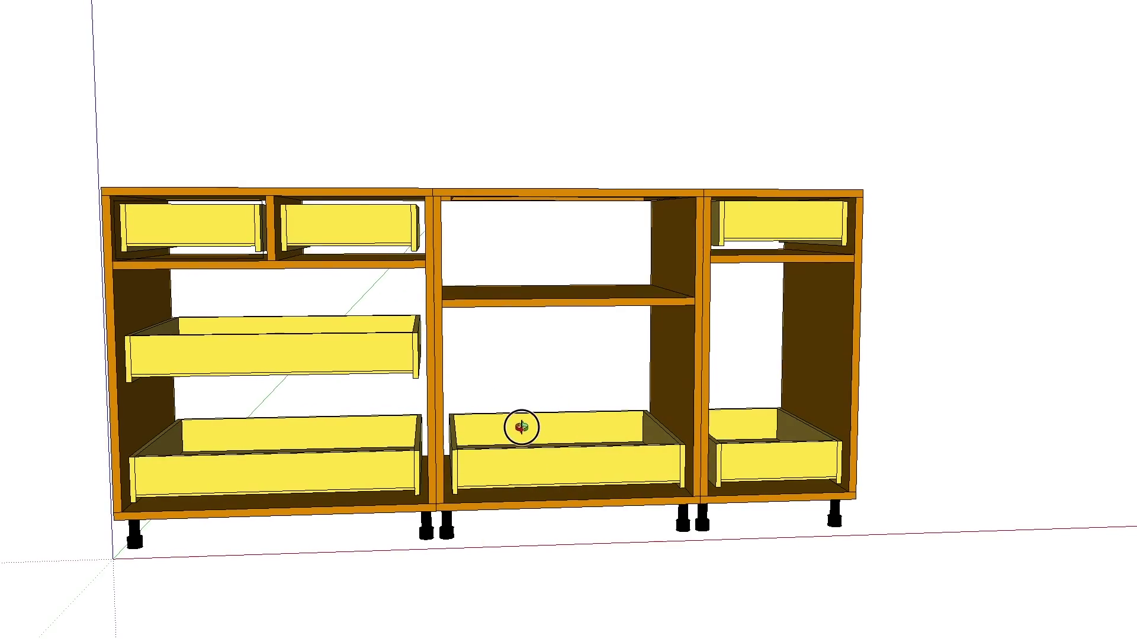
drag(521, 426, 540, 470)
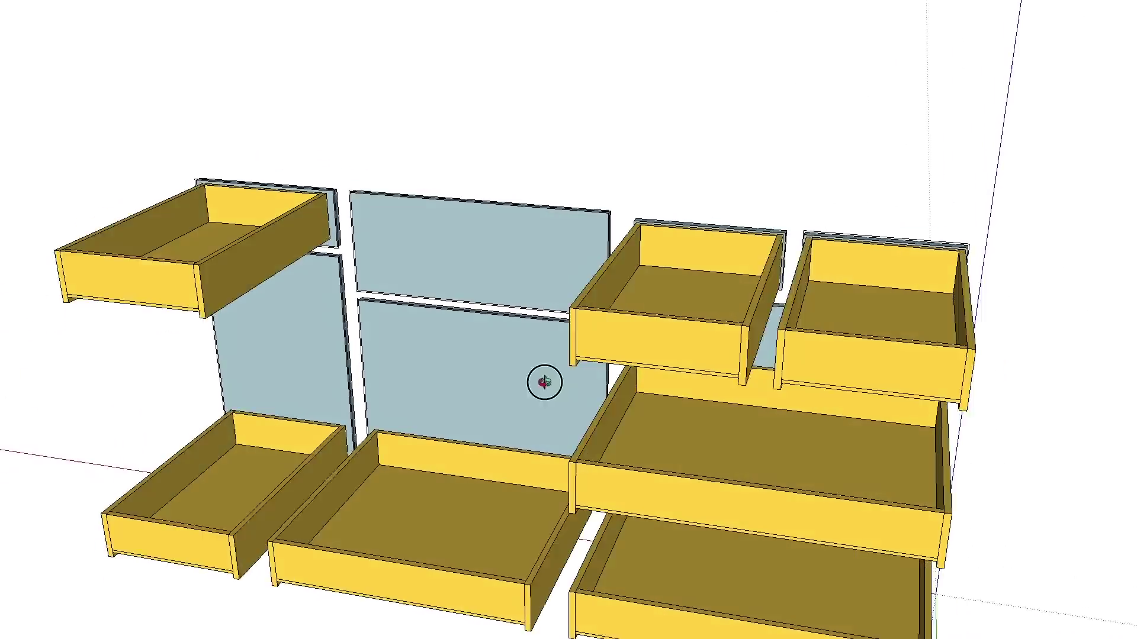
Examine the drawer boxes and the backs of the inset fronts without the cabinets, from behind, from below and from both ends
drag(544, 383, 488, 340)
drag(797, 313, 602, 286)
drag(618, 335, 551, 503)
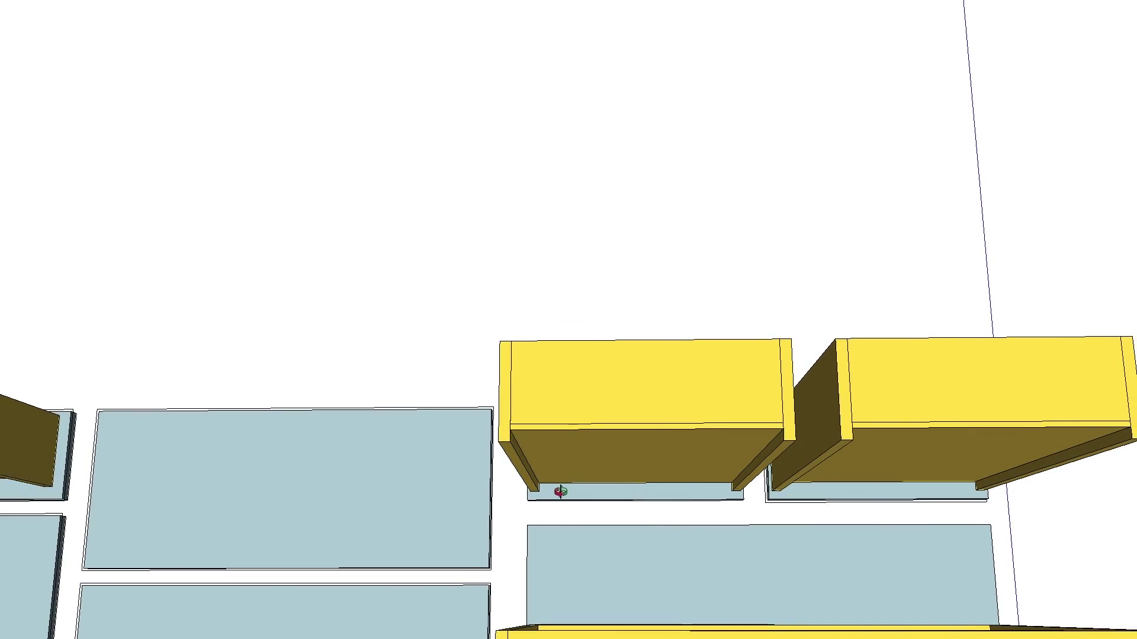
drag(898, 411, 832, 434)
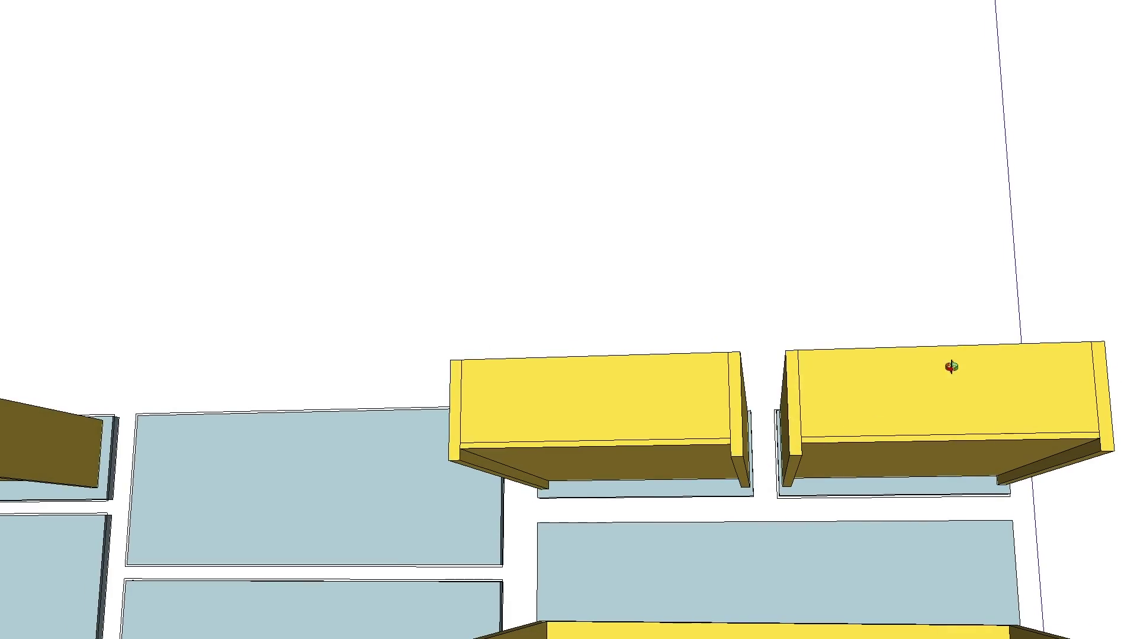
drag(842, 414, 854, 432)
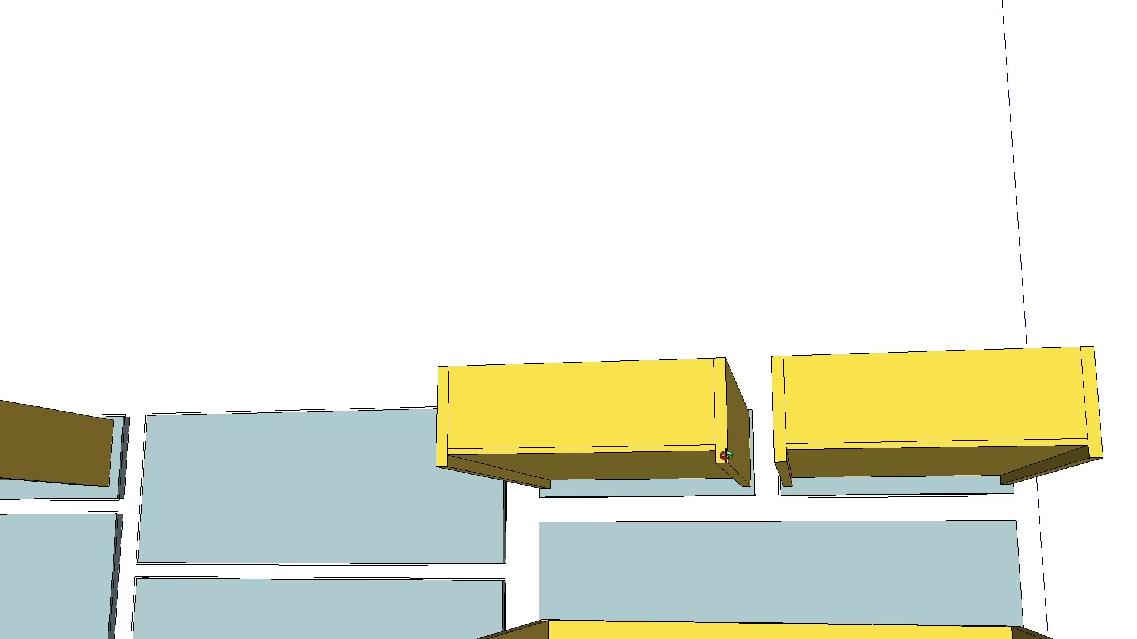
mouse_move(901, 492)
mouse_down()
mouse_move(769, 490)
mouse_move(758, 432)
mouse_move(429, 415)
mouse_move(379, 424)
mouse_move(467, 305)
mouse_move(680, 238)
mouse_move(434, 364)
mouse_move(522, 116)
mouse_up()
scroll(508, 176, down, 4)
mouse_move(450, 162)
mouse_down()
mouse_move(657, 297)
mouse_move(602, 312)
mouse_move(665, 330)
mouse_move(570, 352)
mouse_move(782, 353)
mouse_move(831, 376)
mouse_up()
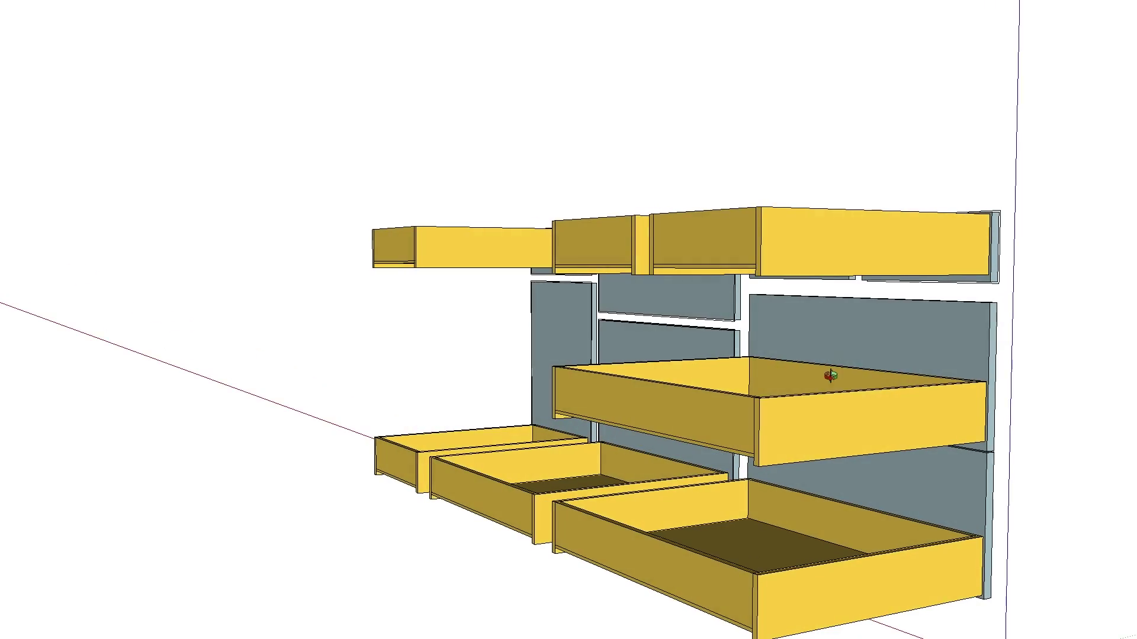
drag(767, 476, 916, 464)
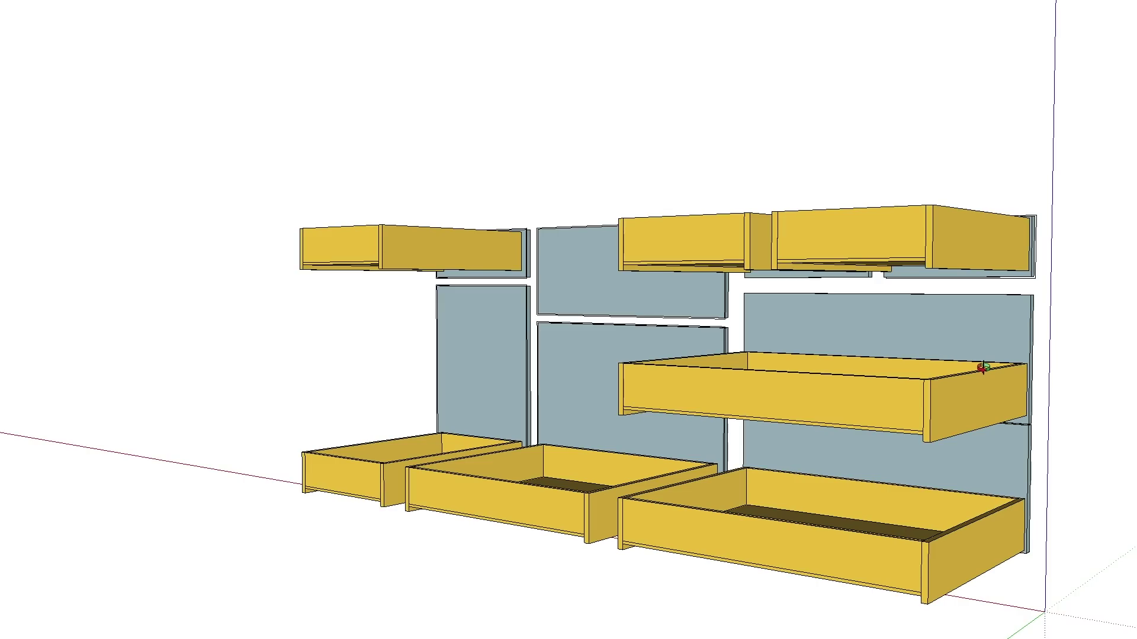
drag(989, 351, 964, 298)
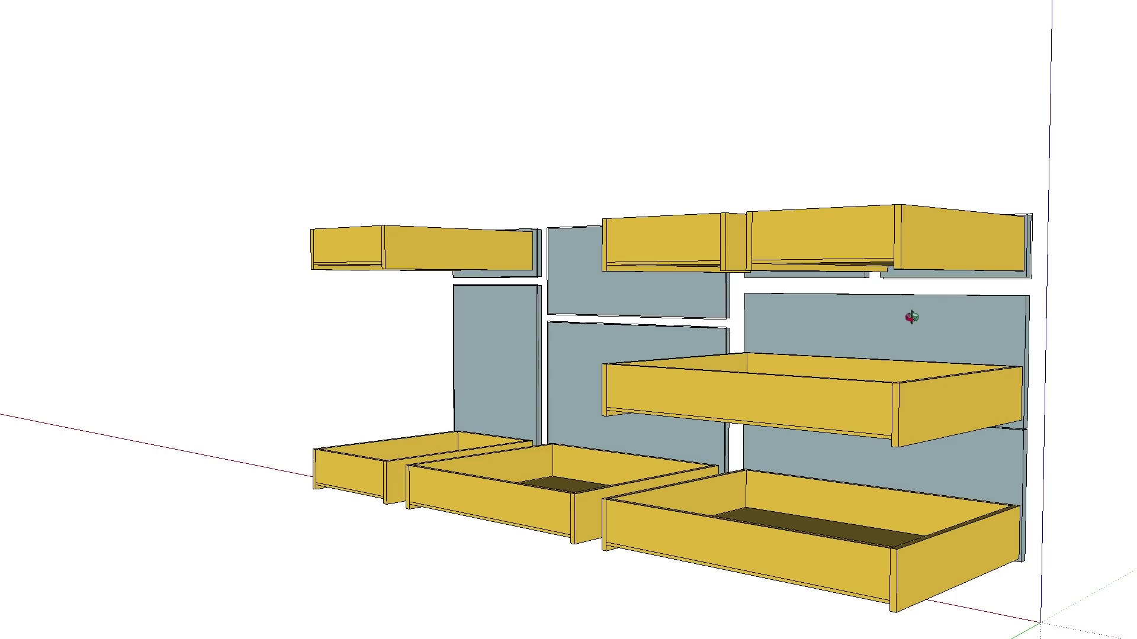
drag(632, 341, 457, 531)
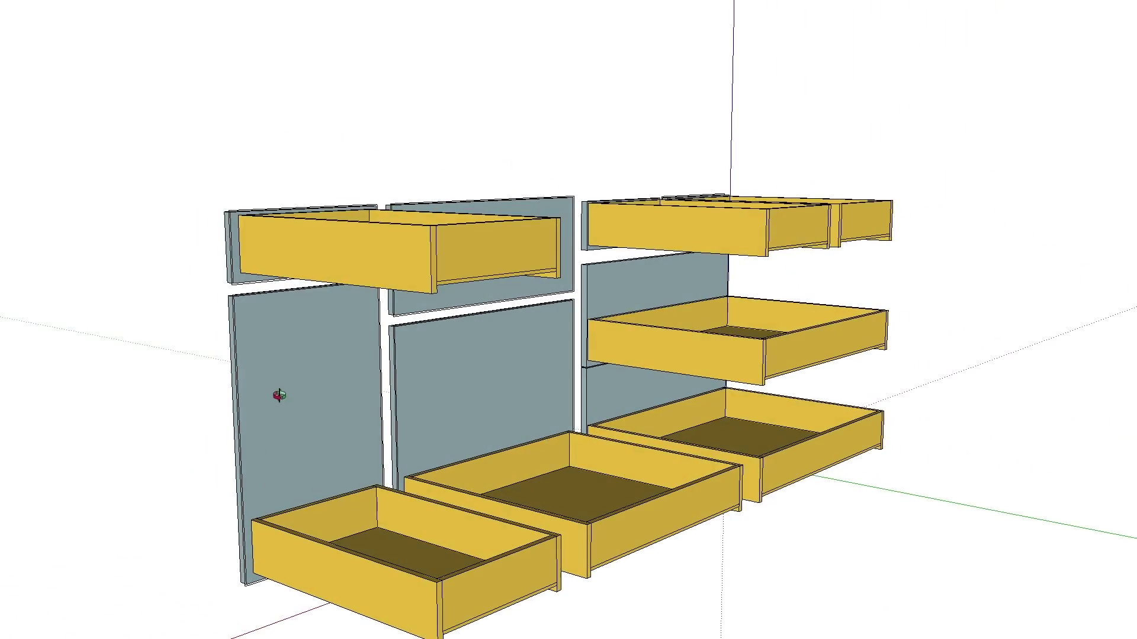
Examine the inset fronts and the attached drawer boxes from the front and from above
mouse_move(388, 516)
mouse_down()
mouse_move(525, 484)
mouse_move(693, 474)
mouse_move(379, 470)
mouse_move(637, 456)
mouse_up()
mouse_move(375, 290)
mouse_down()
mouse_move(439, 211)
mouse_move(655, 262)
mouse_up()
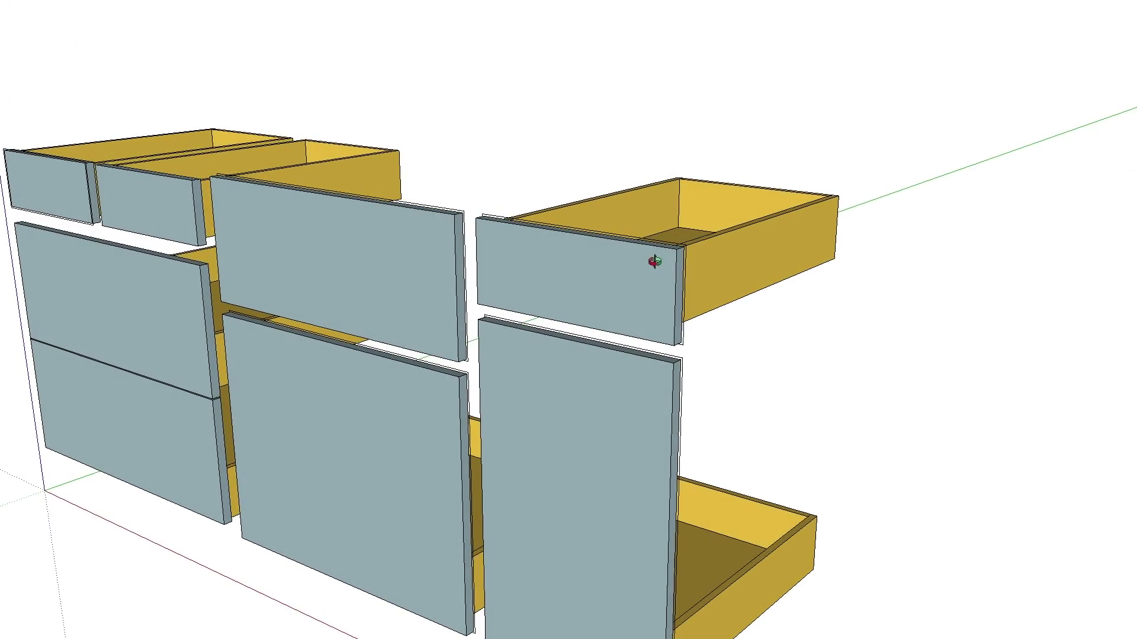
mouse_move(410, 265)
mouse_down()
mouse_move(432, 289)
mouse_move(520, 322)
mouse_move(485, 274)
mouse_up()
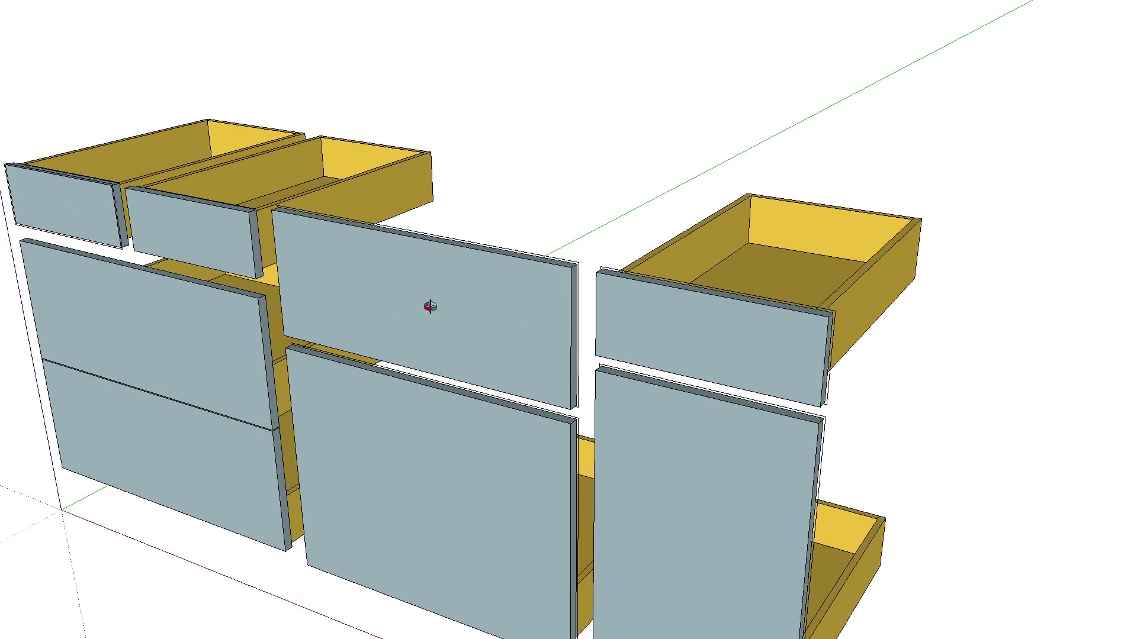
drag(488, 257, 391, 350)
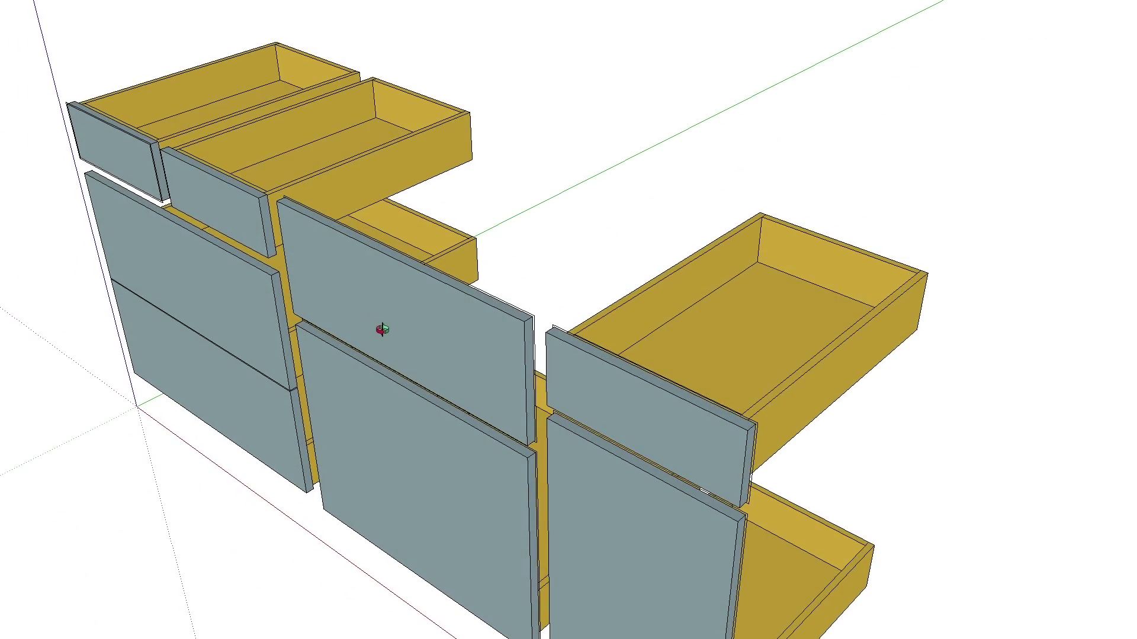
mouse_move(485, 312)
mouse_down()
mouse_move(378, 320)
mouse_move(338, 305)
mouse_up()
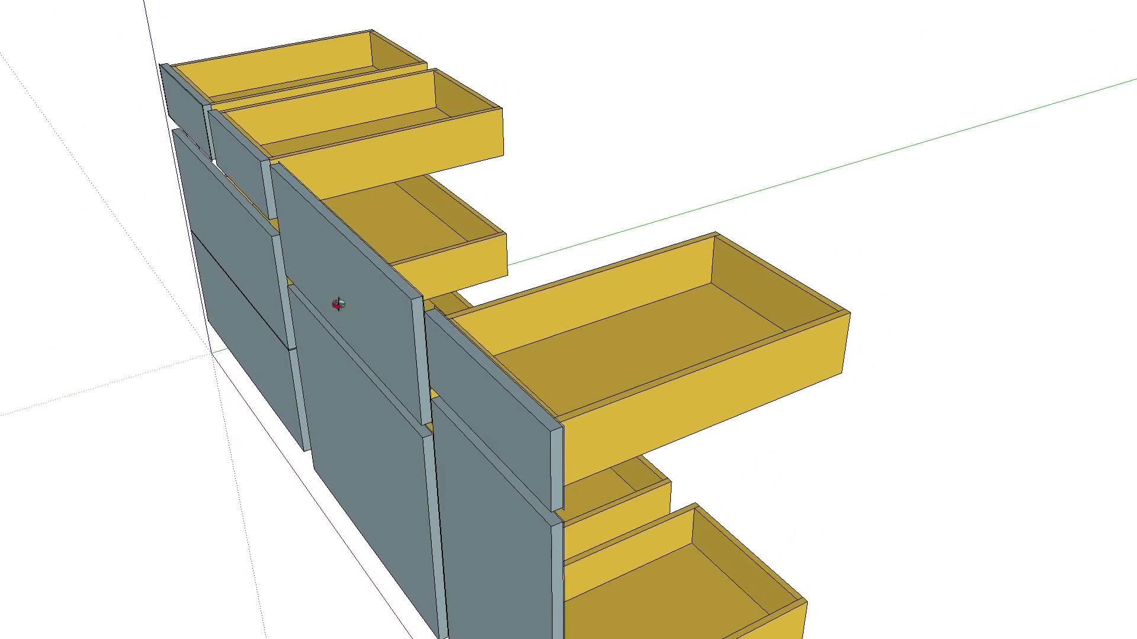
Examine the complete cabinet run with its tall end panel, countertop, sink and faucet from the front and from above
drag(515, 286, 508, 285)
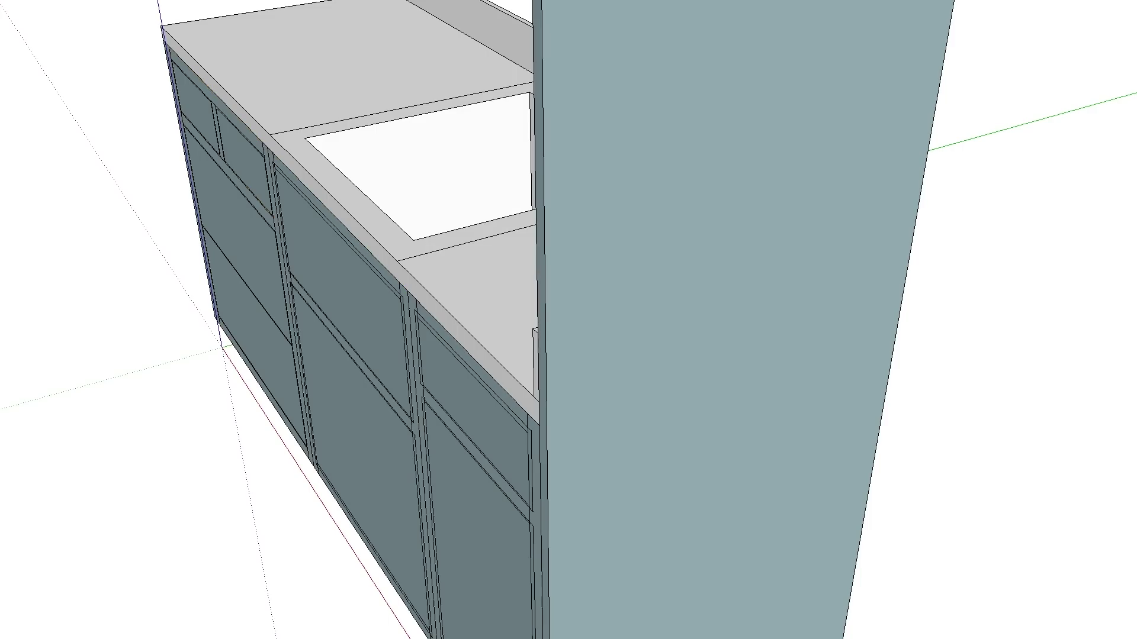
drag(581, 272, 920, 187)
drag(517, 208, 793, 223)
middle_drag(792, 223, 792, 220)
scroll(792, 220, down, 3)
middle_drag(703, 174, 703, 202)
middle_drag(386, 101, 366, 116)
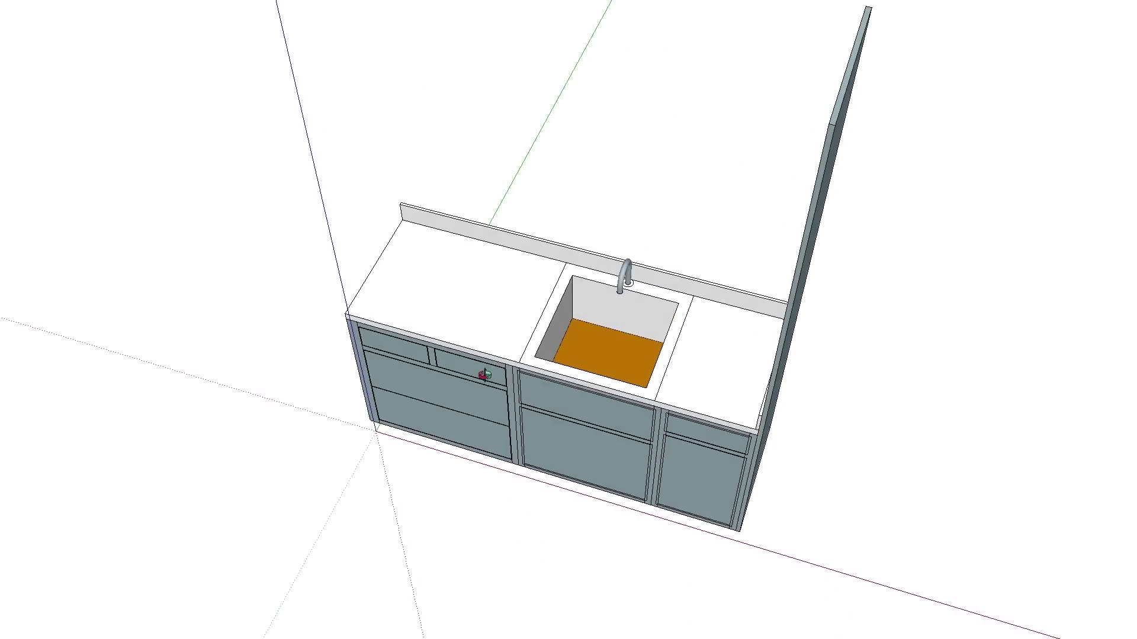
scroll(604, 435, up, 2)
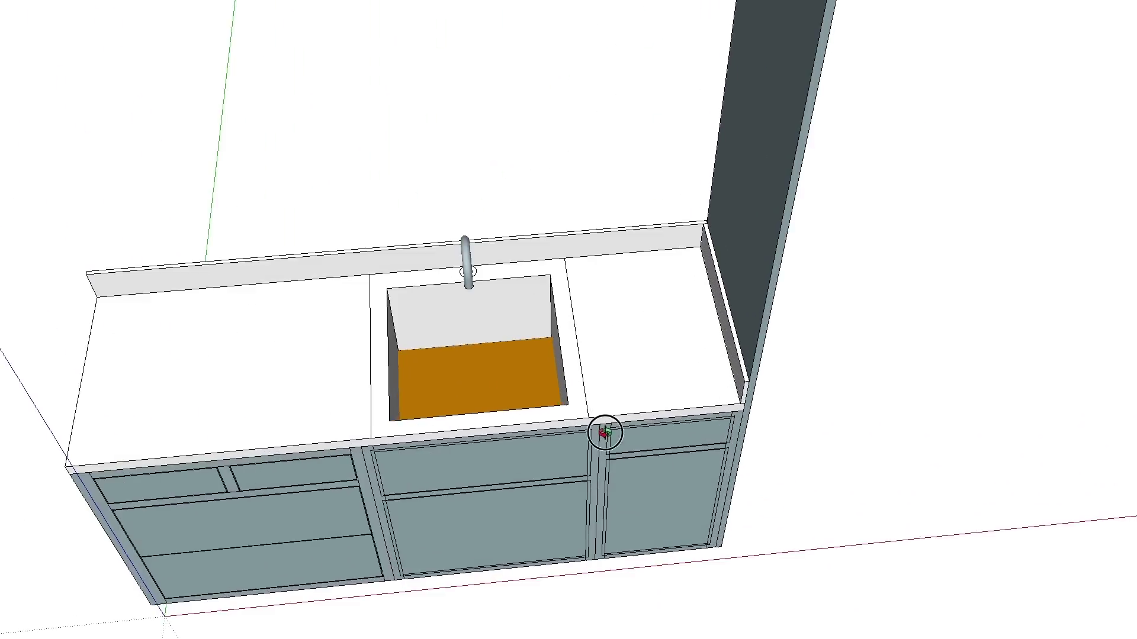